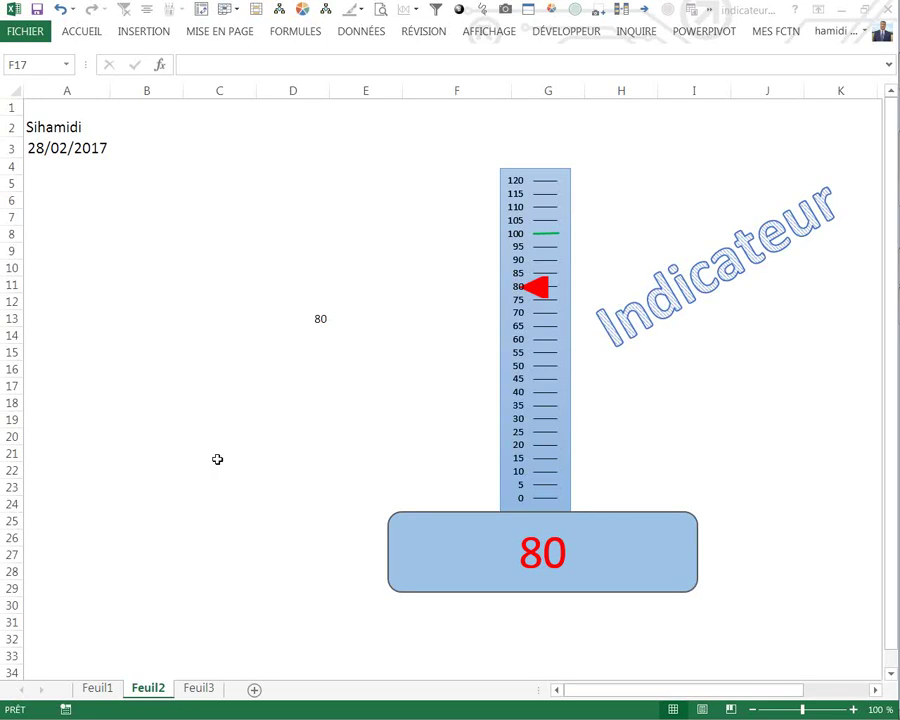
Enlarge the font of the value in cell D13 with Increase Font Size
click(703, 322)
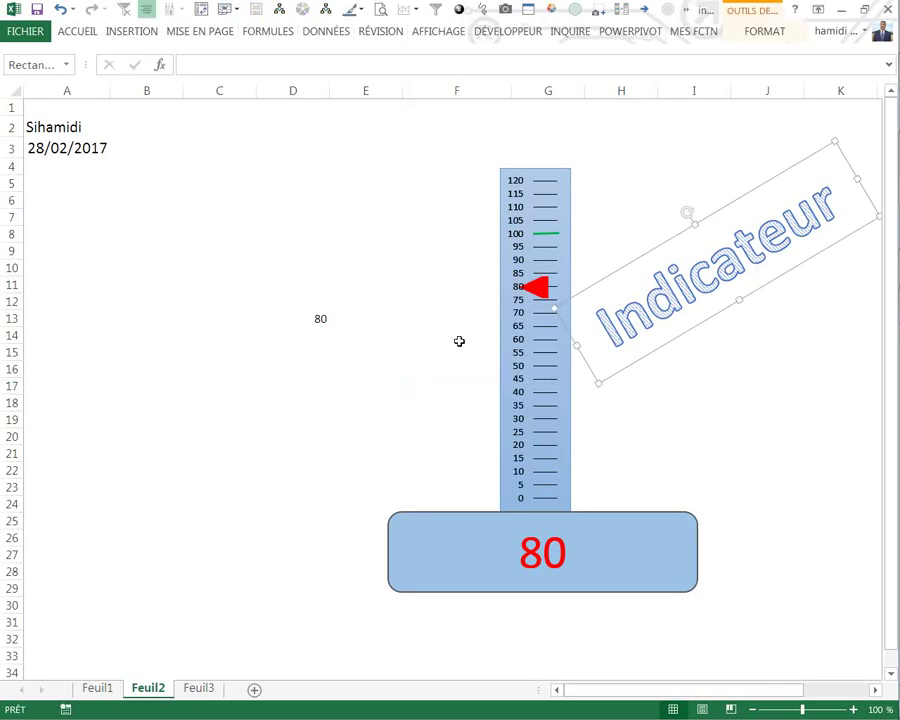
click(225, 352)
click(325, 317)
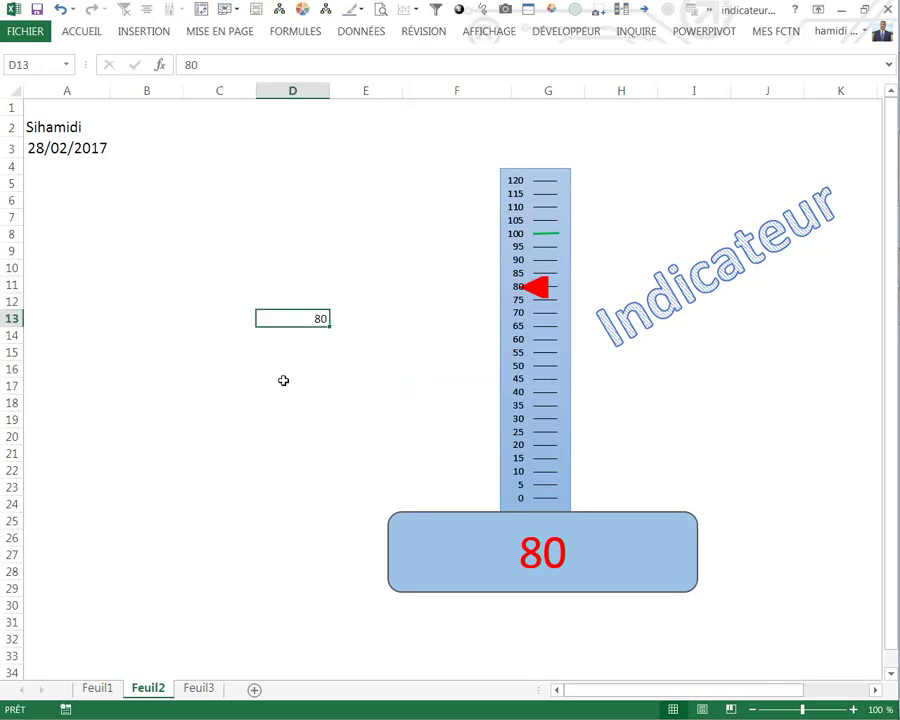
right_click(307, 318)
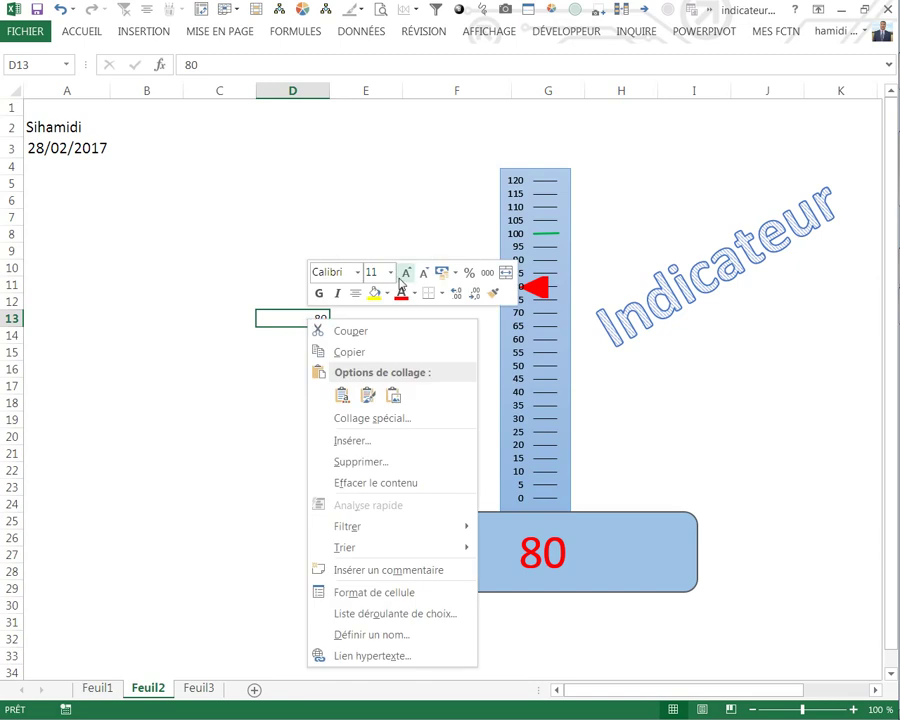
click(405, 274)
click(405, 274)
click(305, 372)
Enter 20, then 50, then 95 in D13 so the arrow and value show 95
click(314, 333)
text(20)
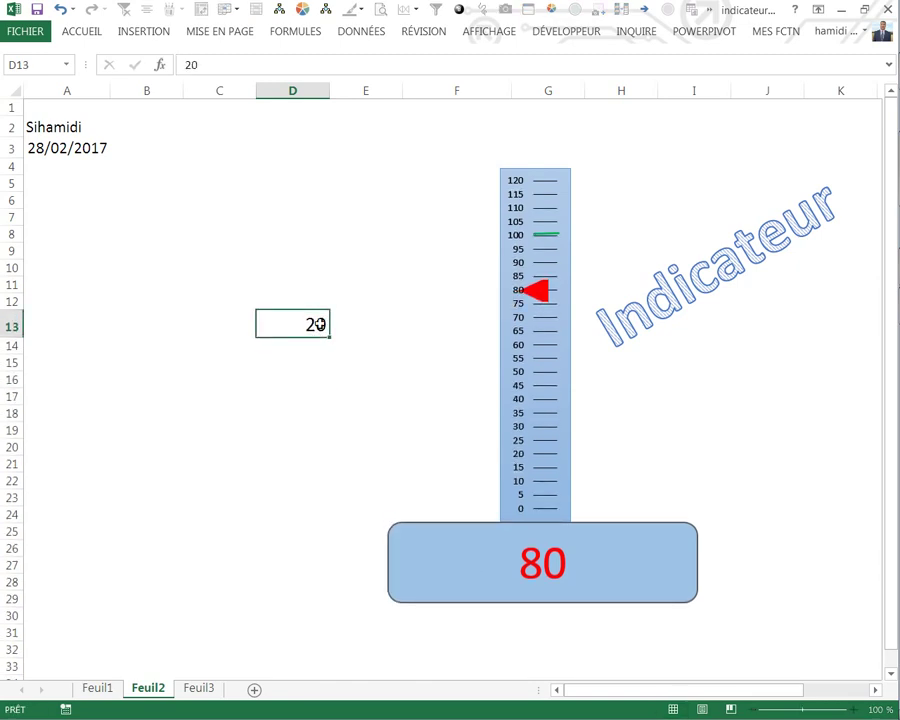
key(Return)
click(326, 322)
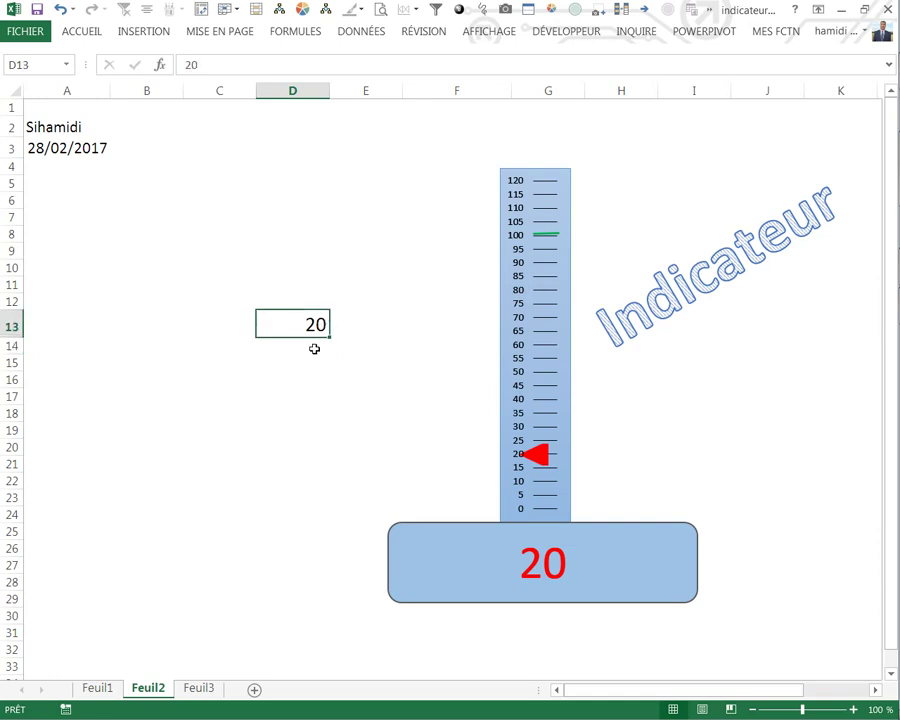
text(50)
key(Return)
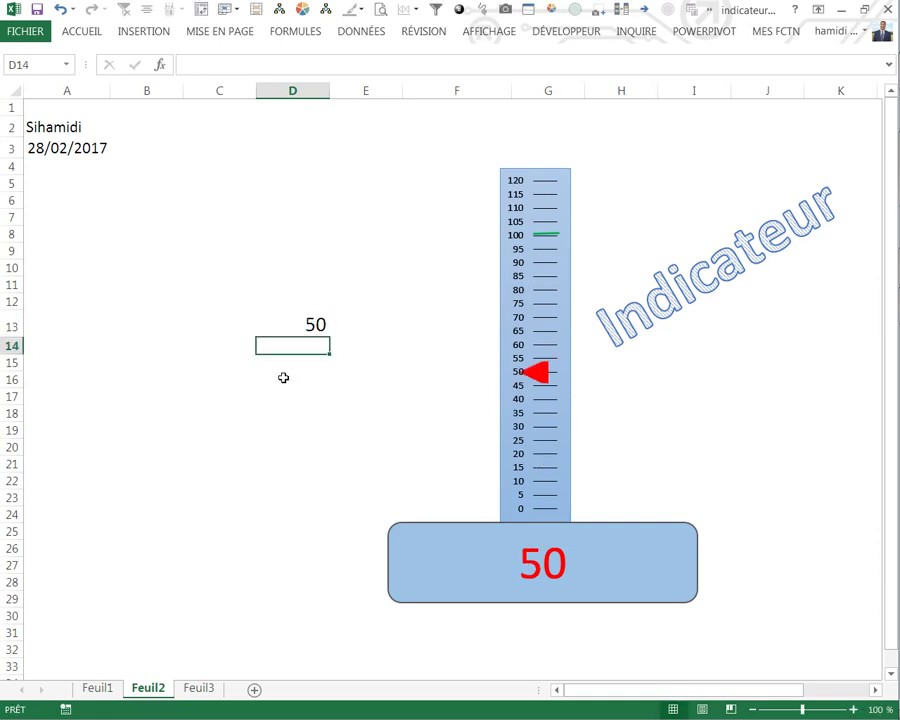
click(299, 327)
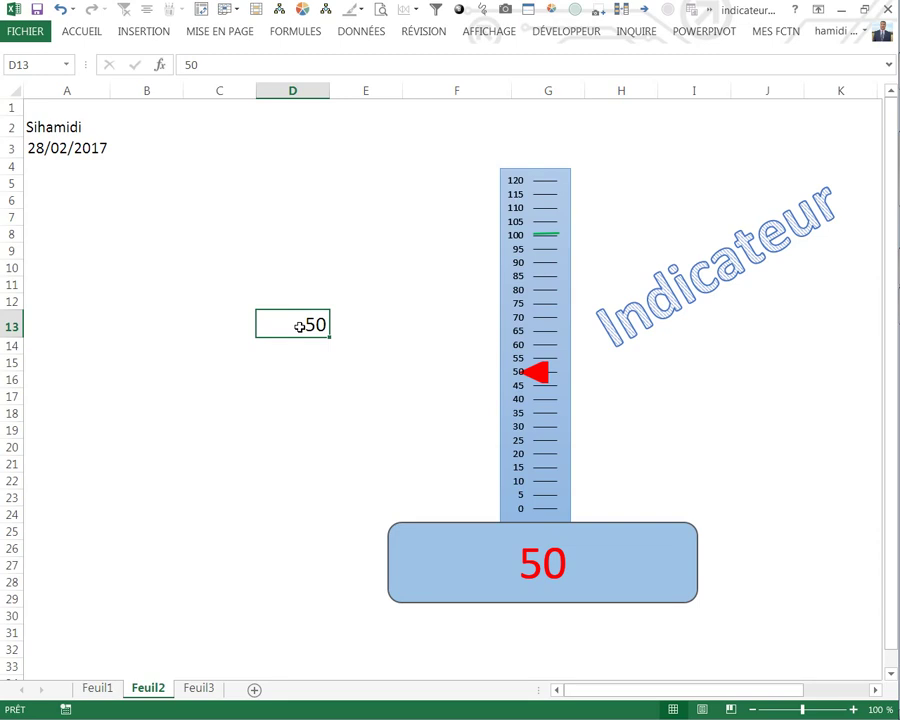
text(95)
key(Return)
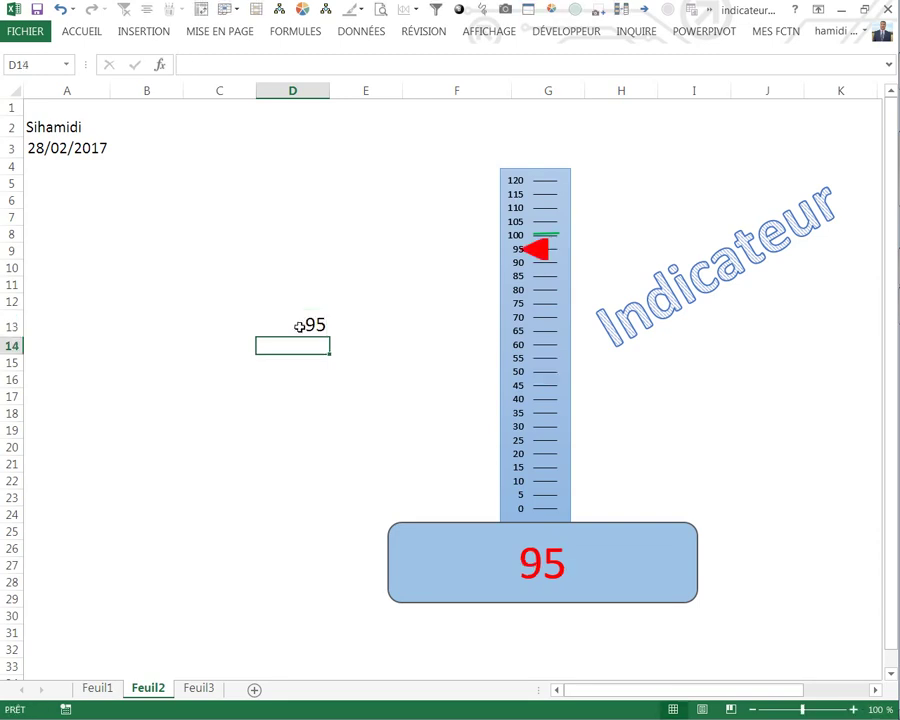
click(305, 325)
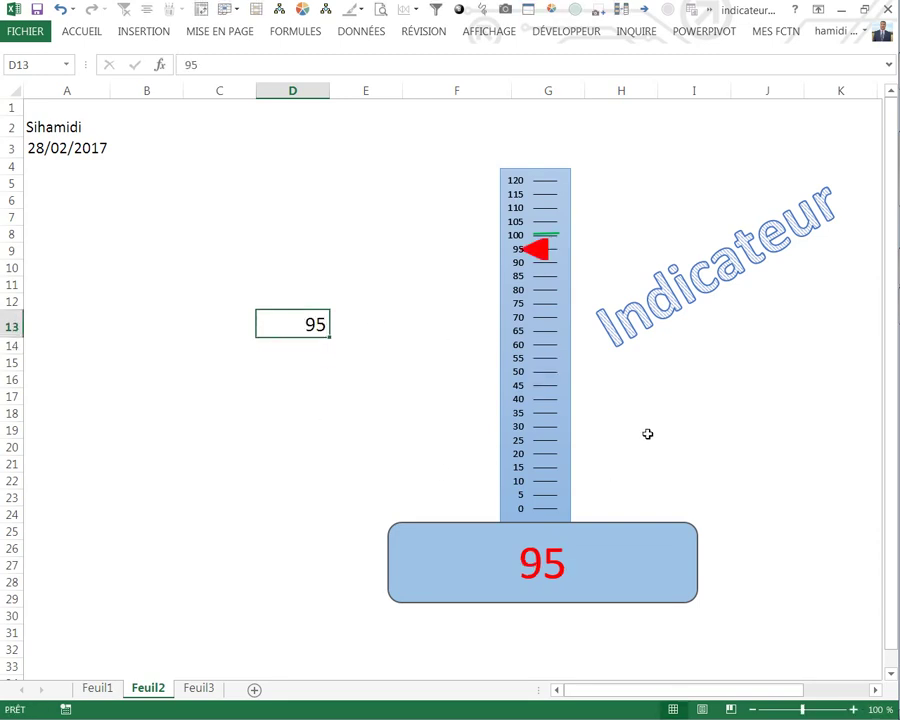
On Feuil1, enlarge the font of the value 48 in cell C11
click(104, 690)
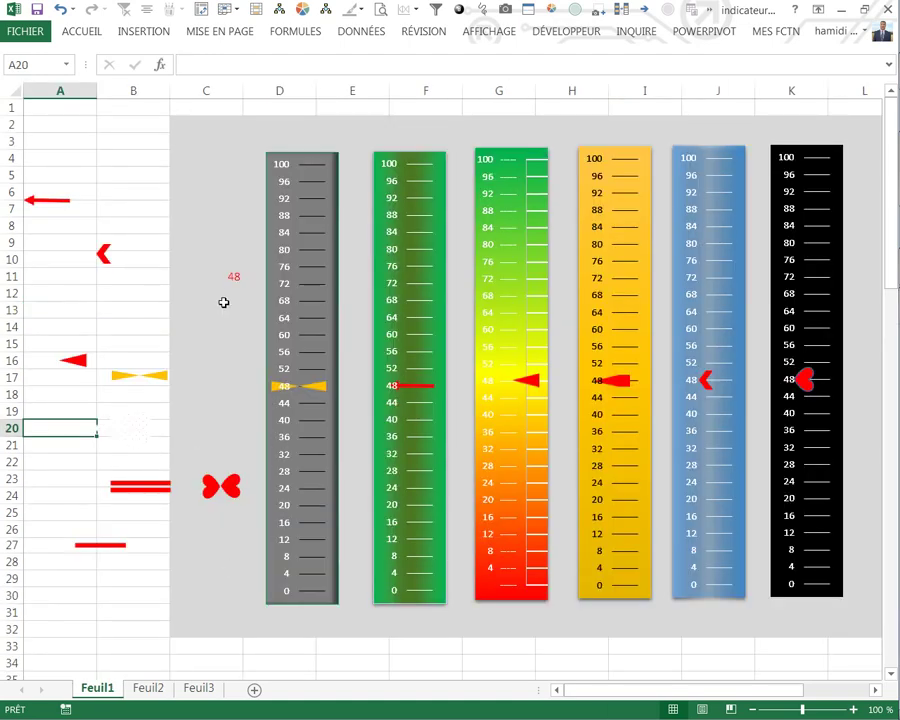
click(232, 280)
right_click(232, 280)
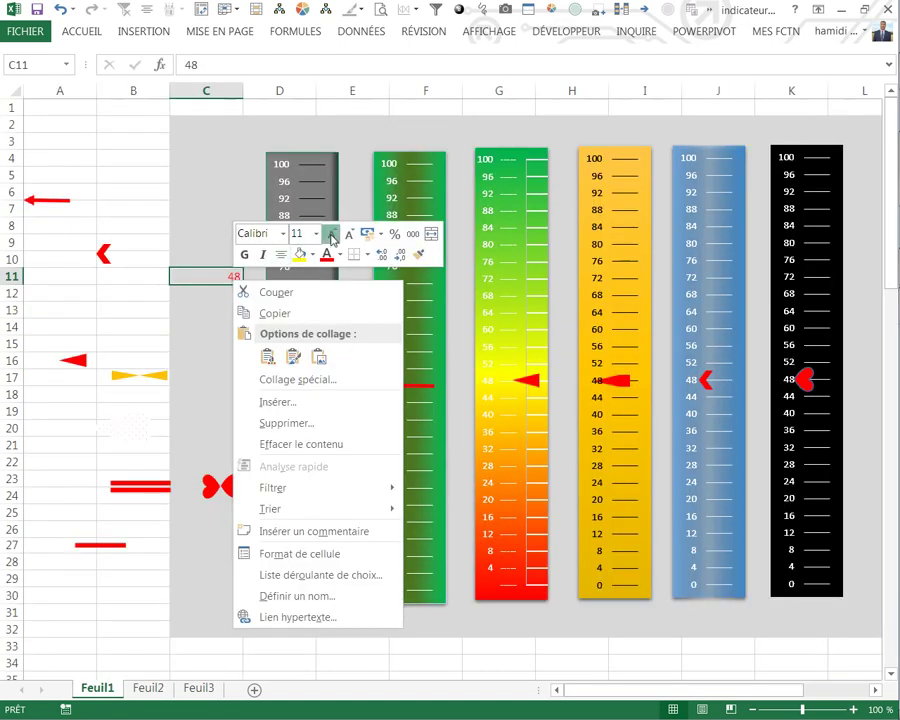
click(332, 236)
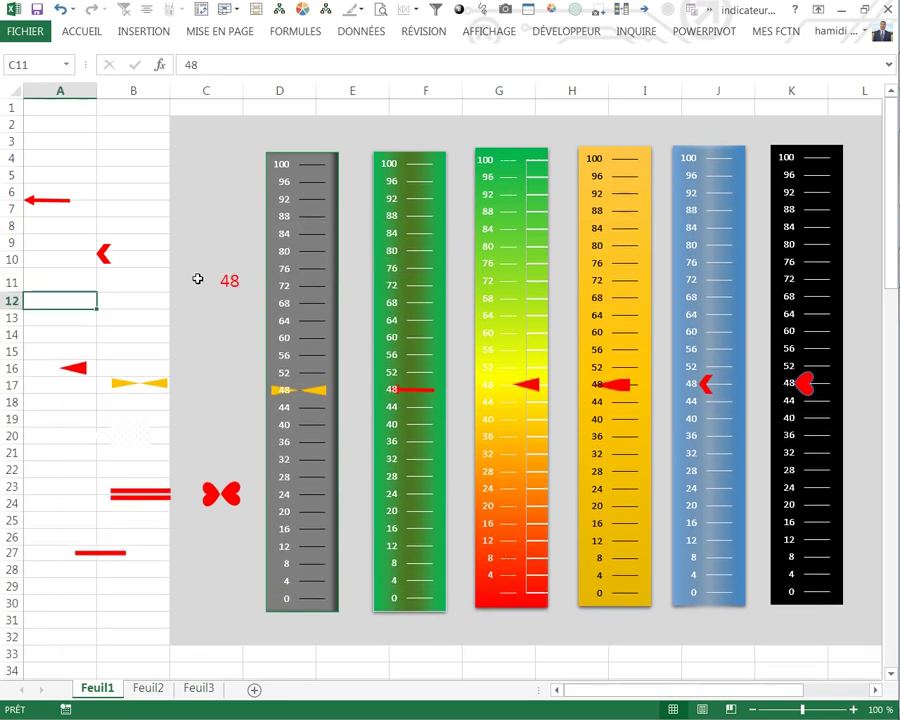
Enter 20, 88, then 50 in C11, then return to Feuil2
text(20)
key(Return)
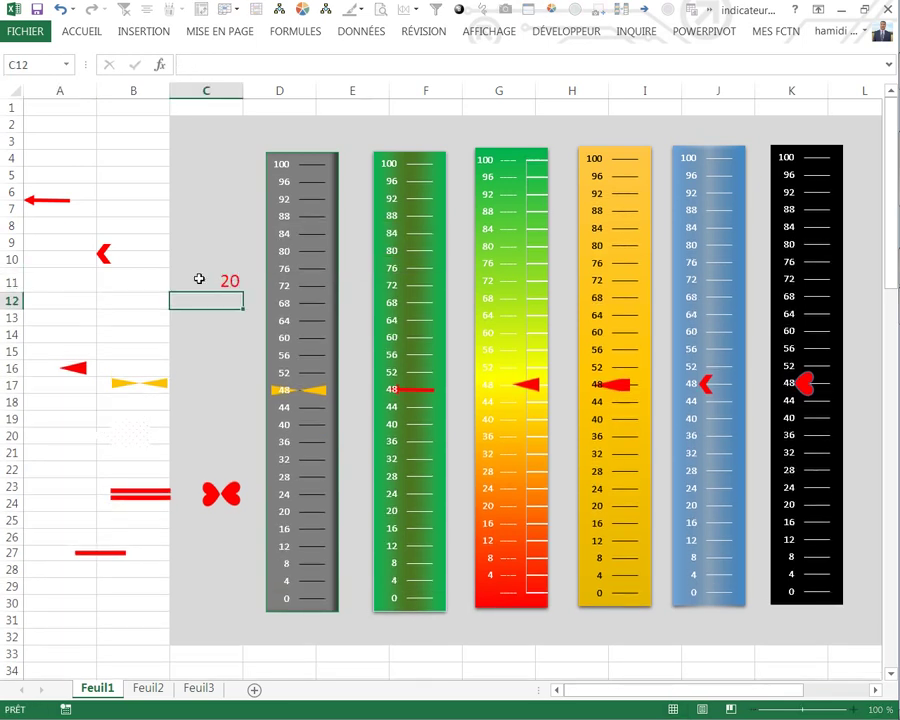
click(217, 279)
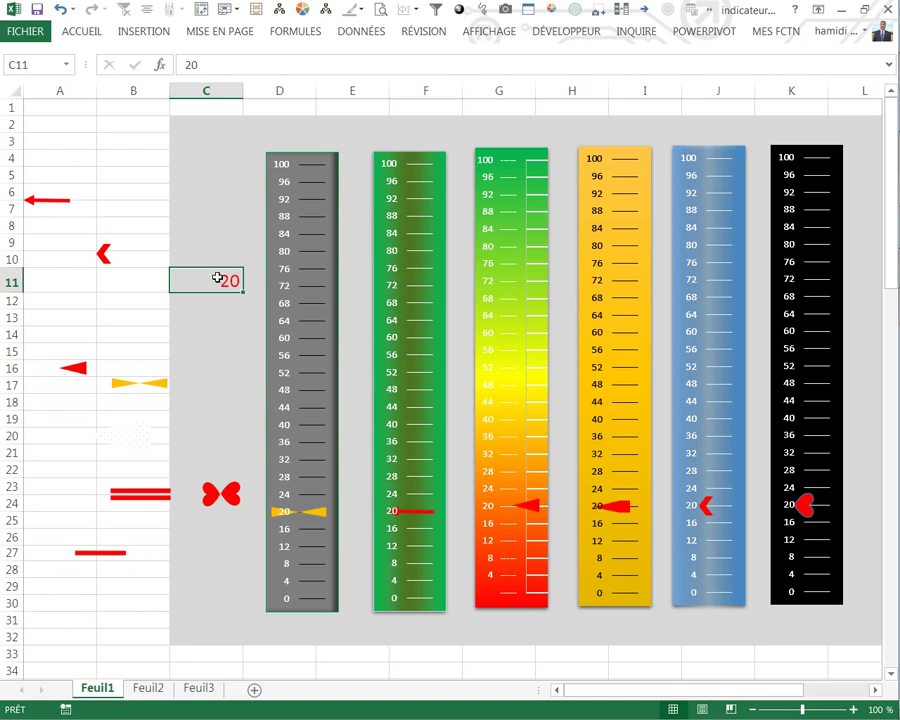
text(88)
key(Return)
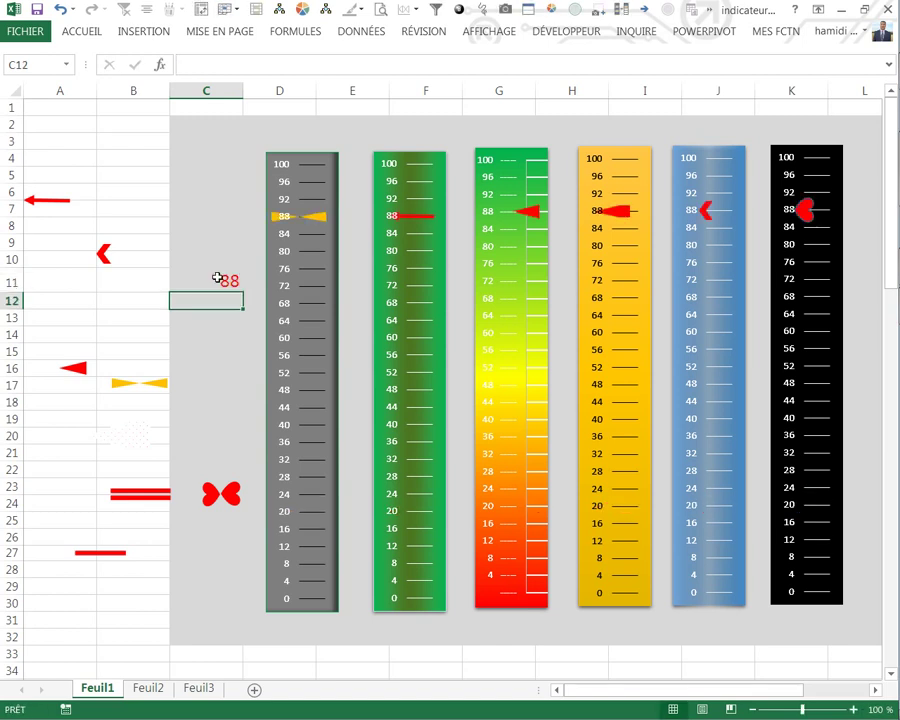
click(217, 279)
text(50)
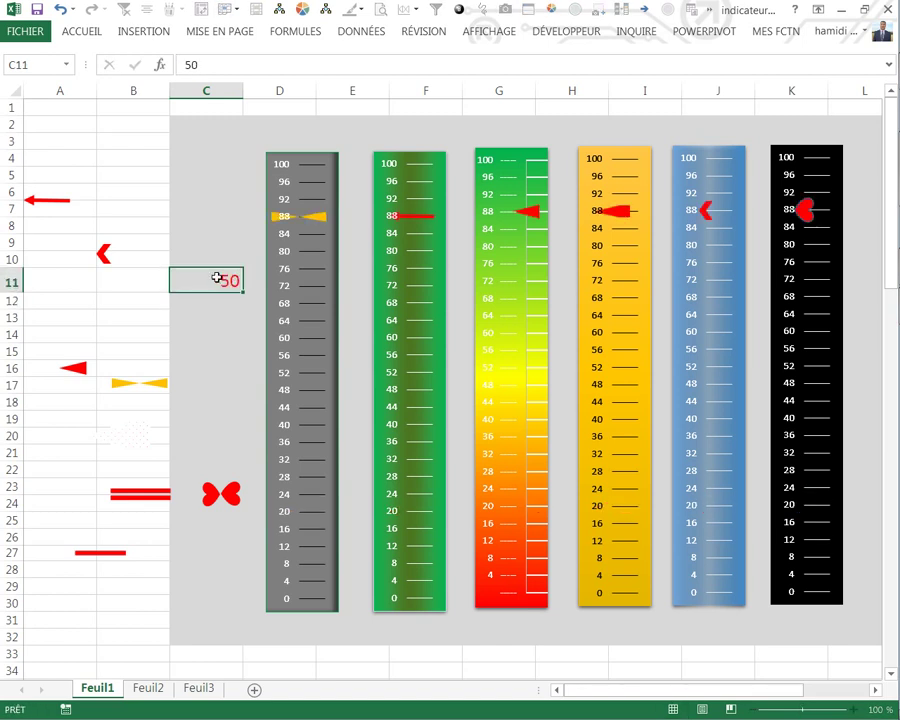
key(Return)
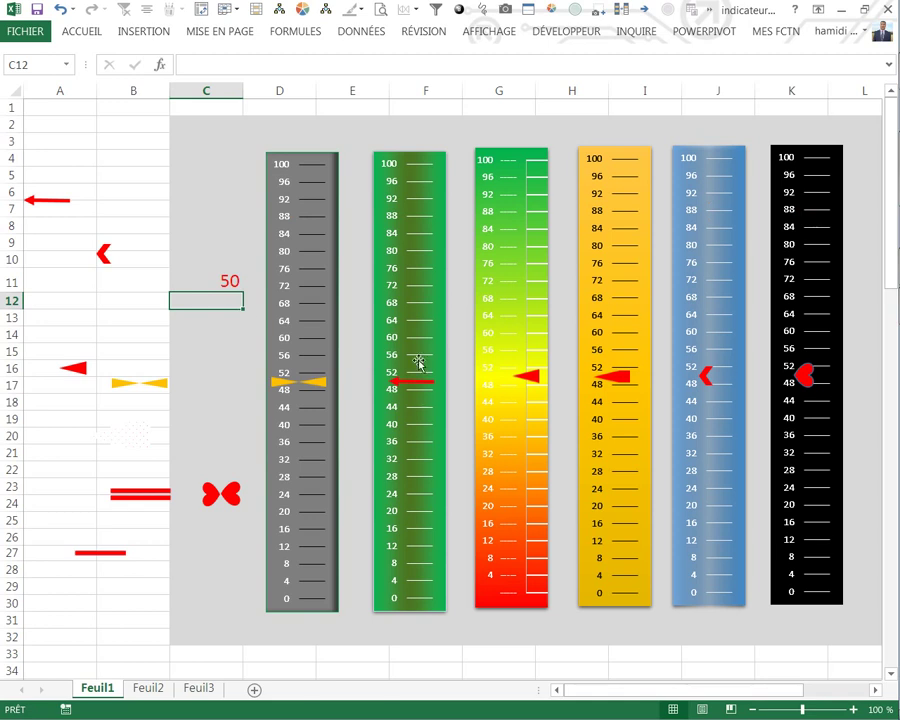
click(150, 689)
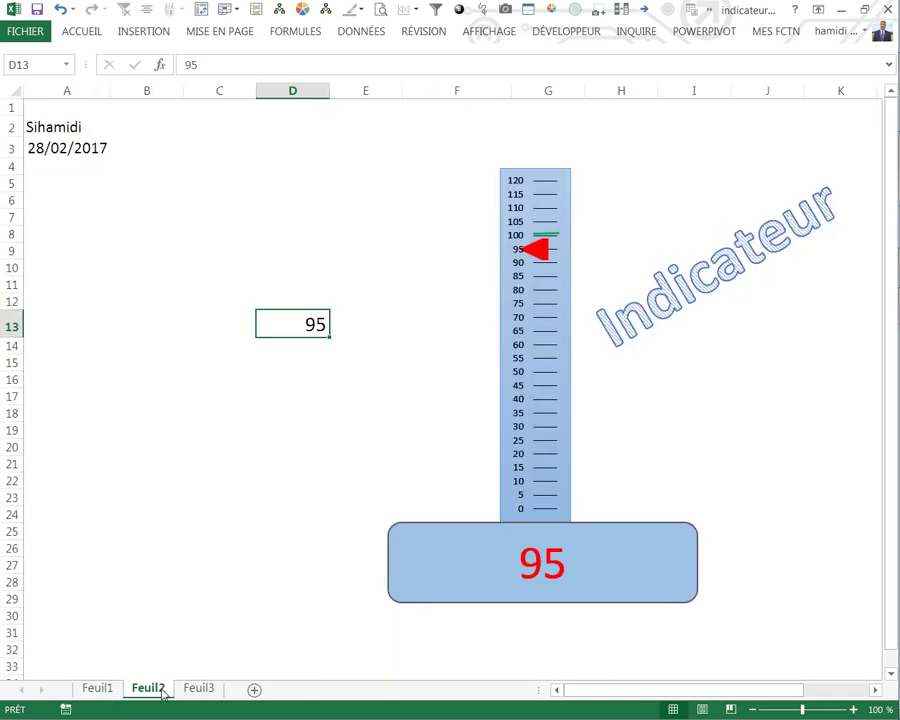
Add a new sheet Feuil4 and enter 50 in cell D10
click(254, 691)
click(278, 308)
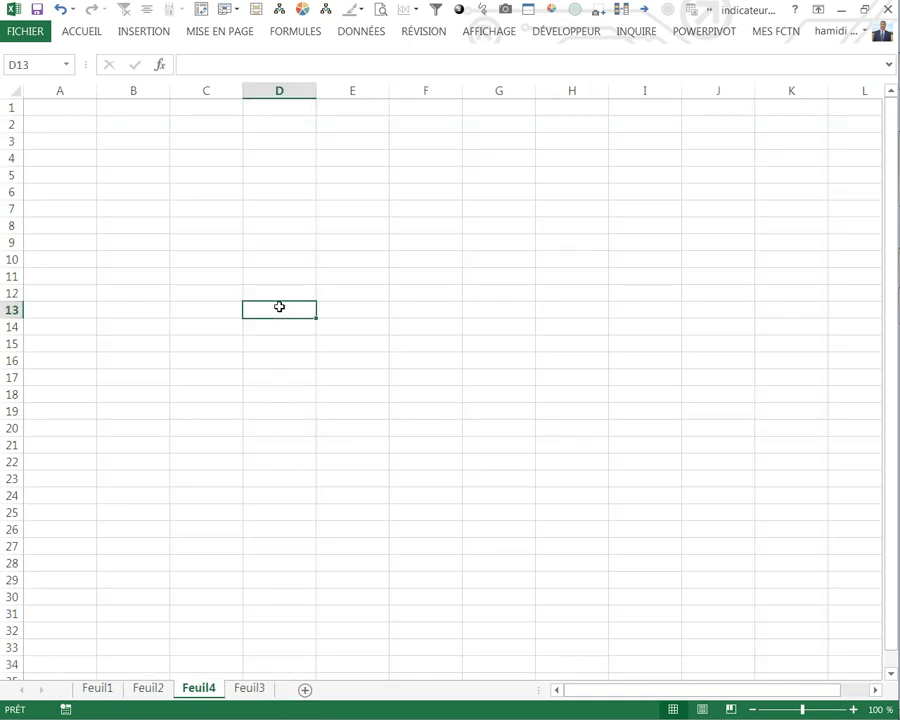
click(141, 33)
click(254, 256)
click(276, 261)
text(50)
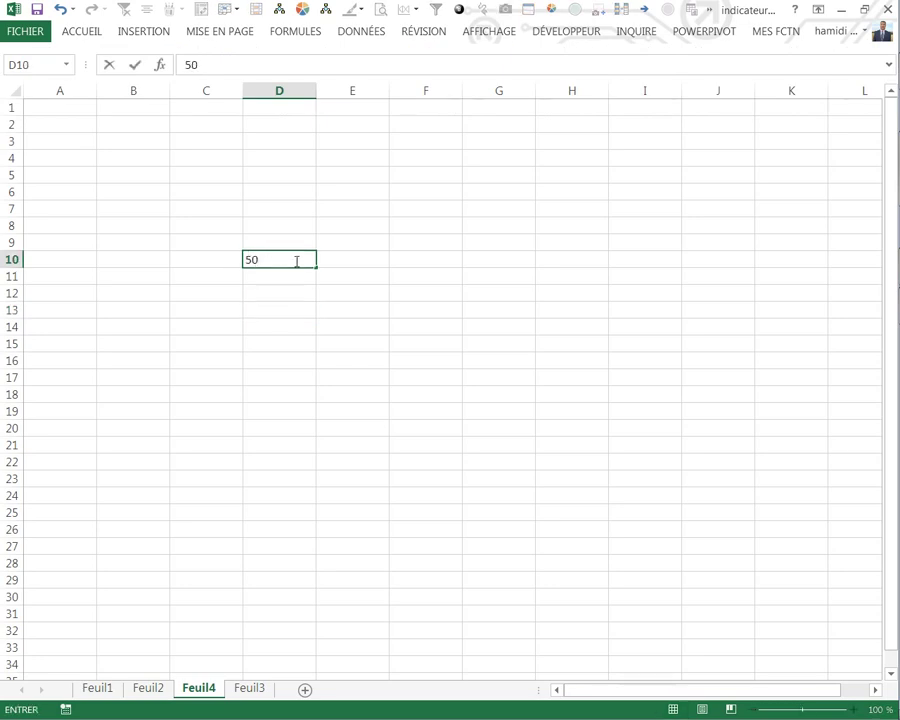
click(357, 344)
Enlarge the font of D10's value to 18 pt
click(272, 254)
right_click(273, 255)
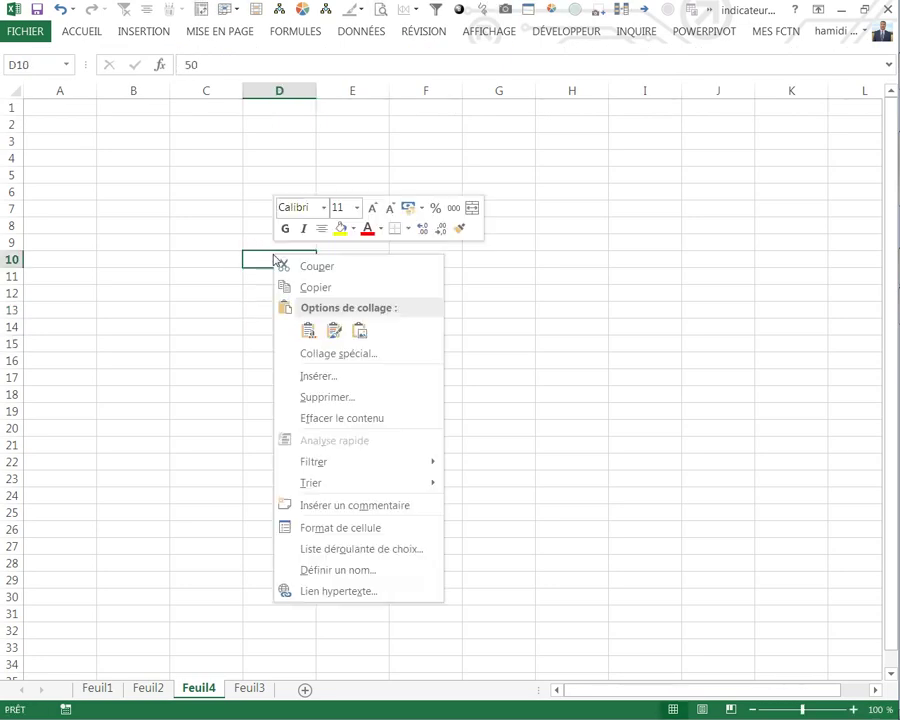
click(371, 210)
click(371, 210)
click(371, 210)
click(371, 210)
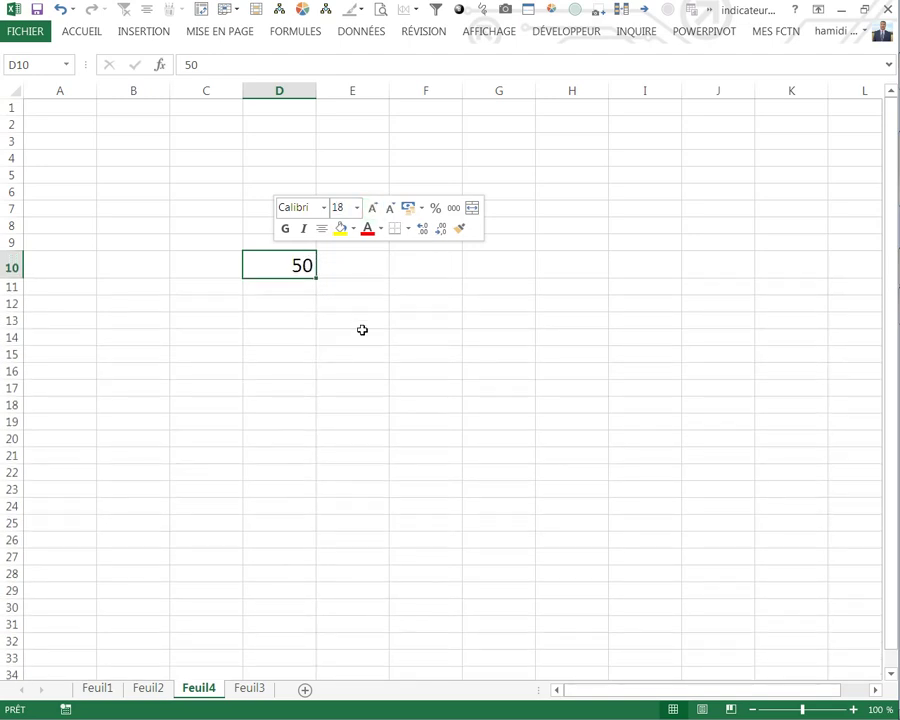
click(355, 342)
click(297, 264)
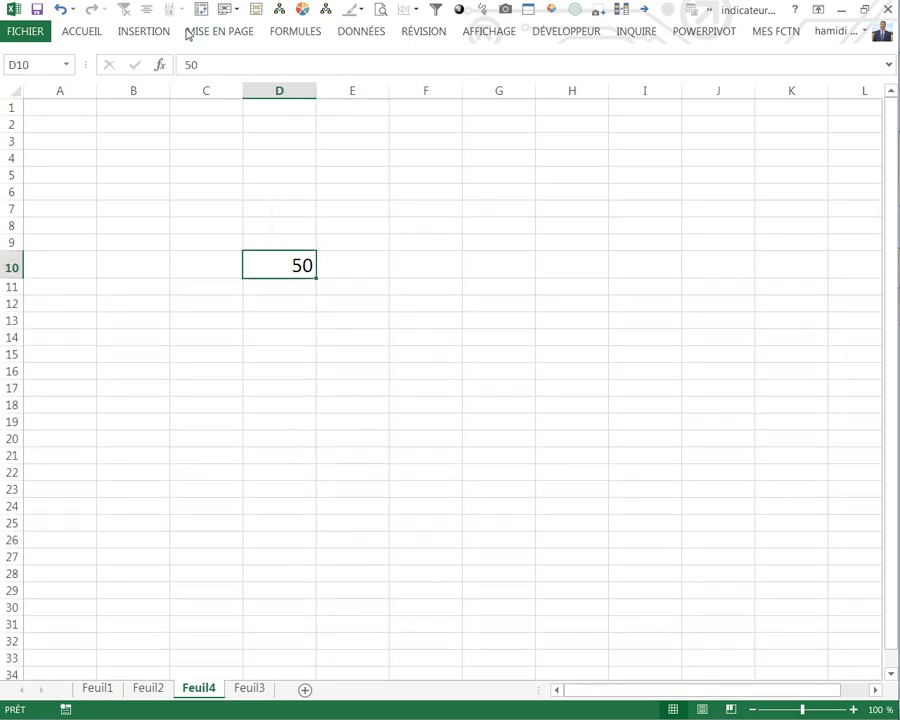
Insert a line chart with markers and move it up and right of D10
click(150, 35)
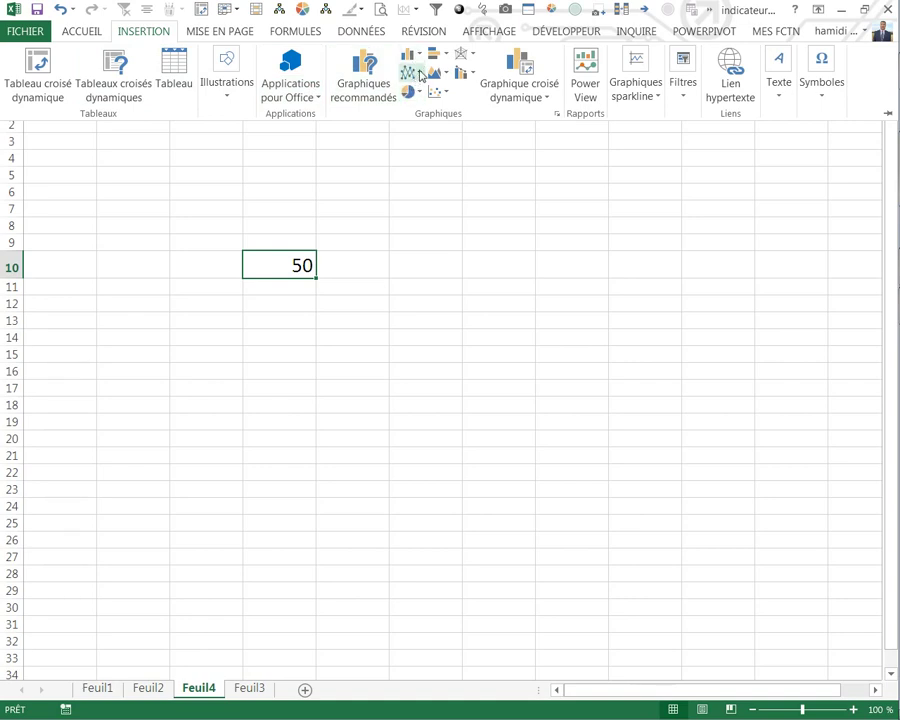
click(421, 75)
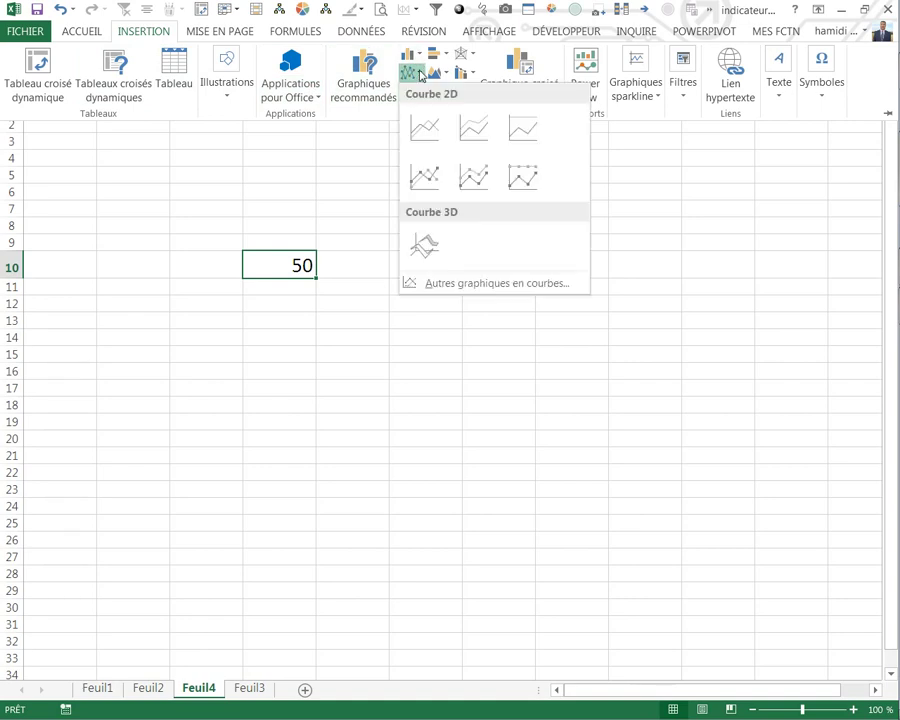
click(481, 179)
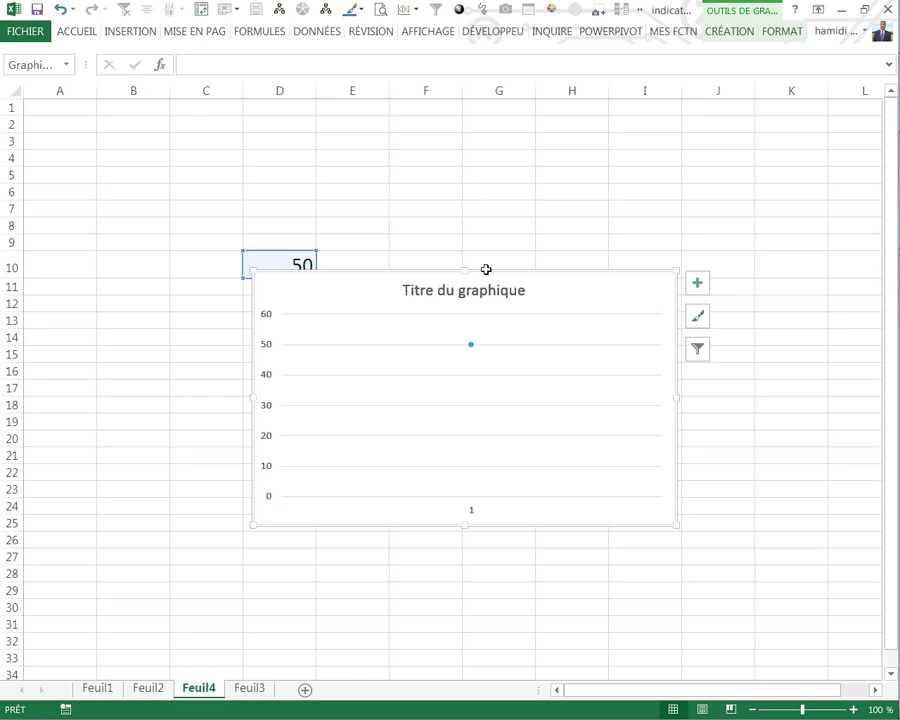
drag(498, 270, 617, 209)
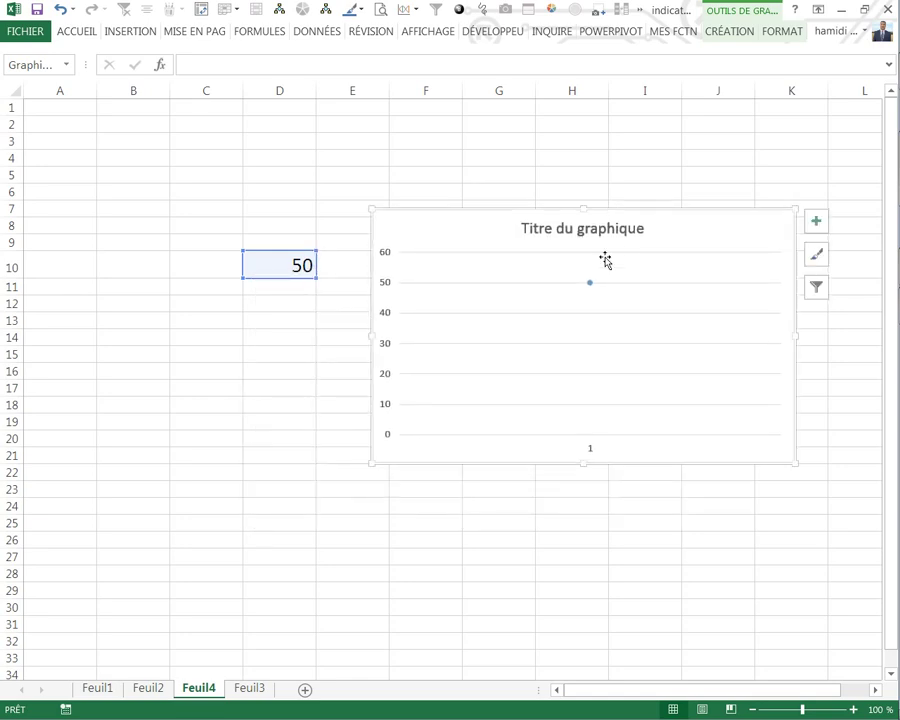
Delete the chart title
click(584, 238)
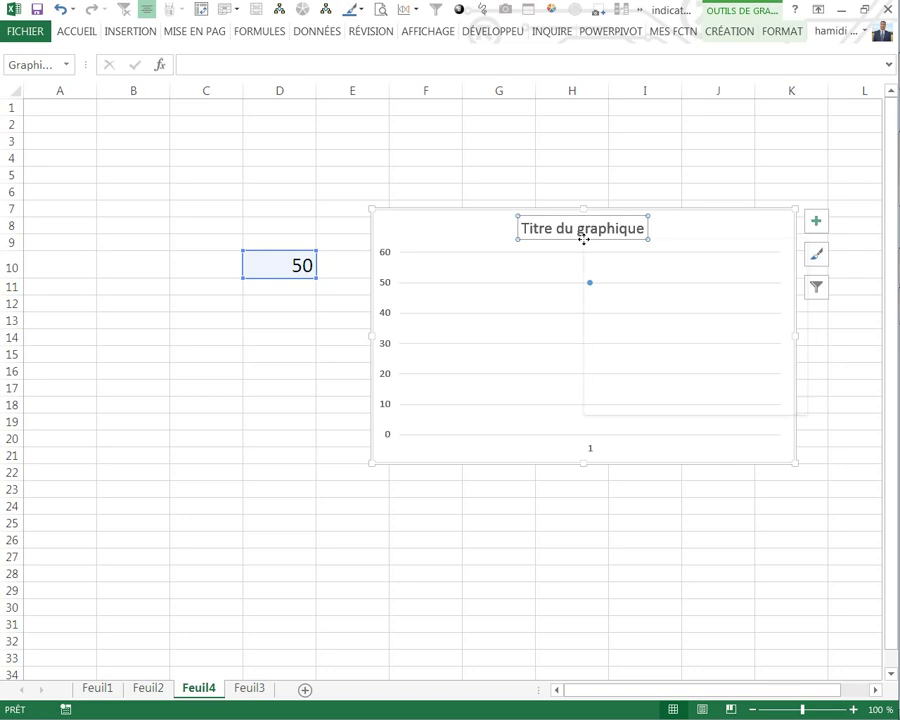
right_click(585, 239)
click(626, 256)
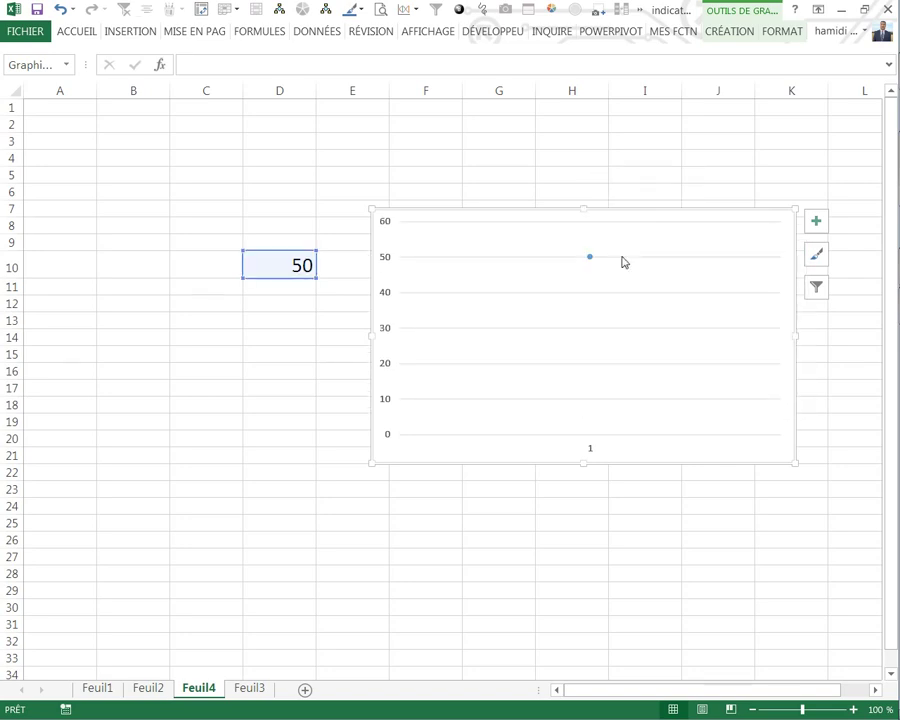
click(591, 454)
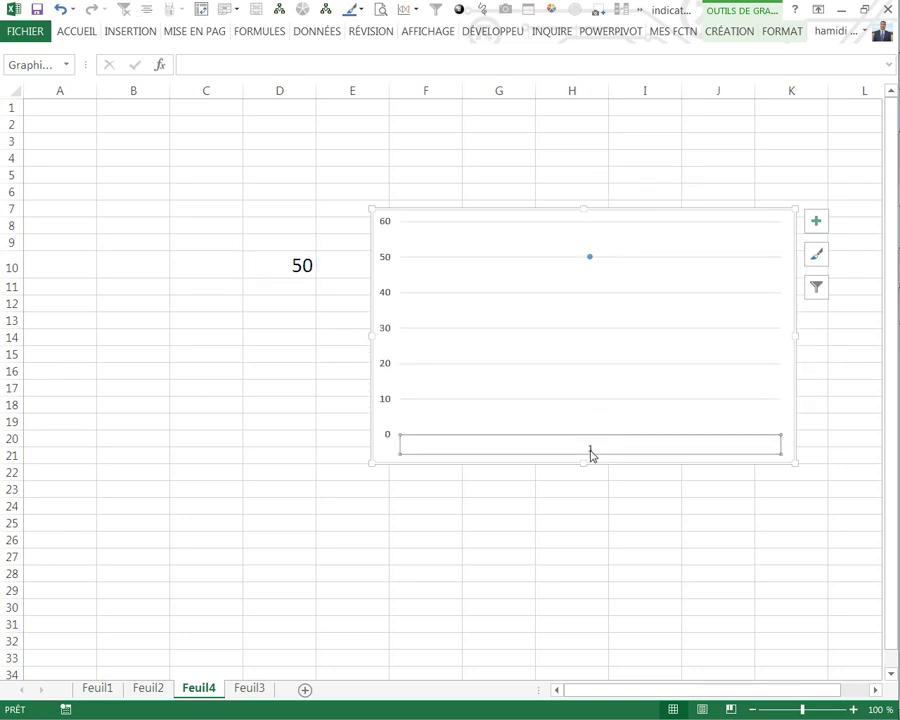
Open Mise en forme de l'axe for the horizontal axis and drag the pane off the chart
right_click(591, 454)
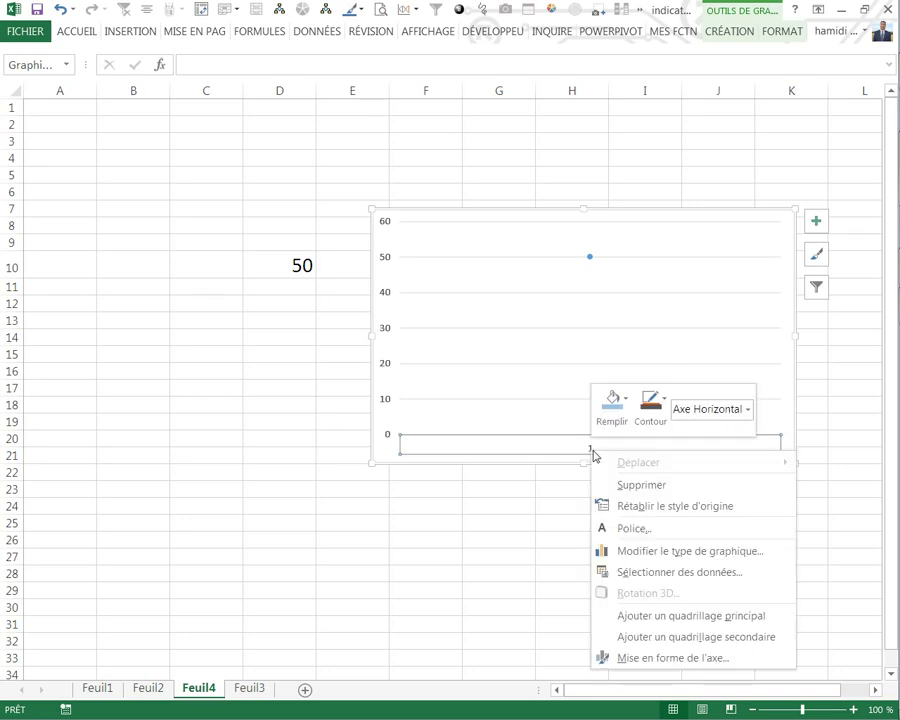
click(640, 660)
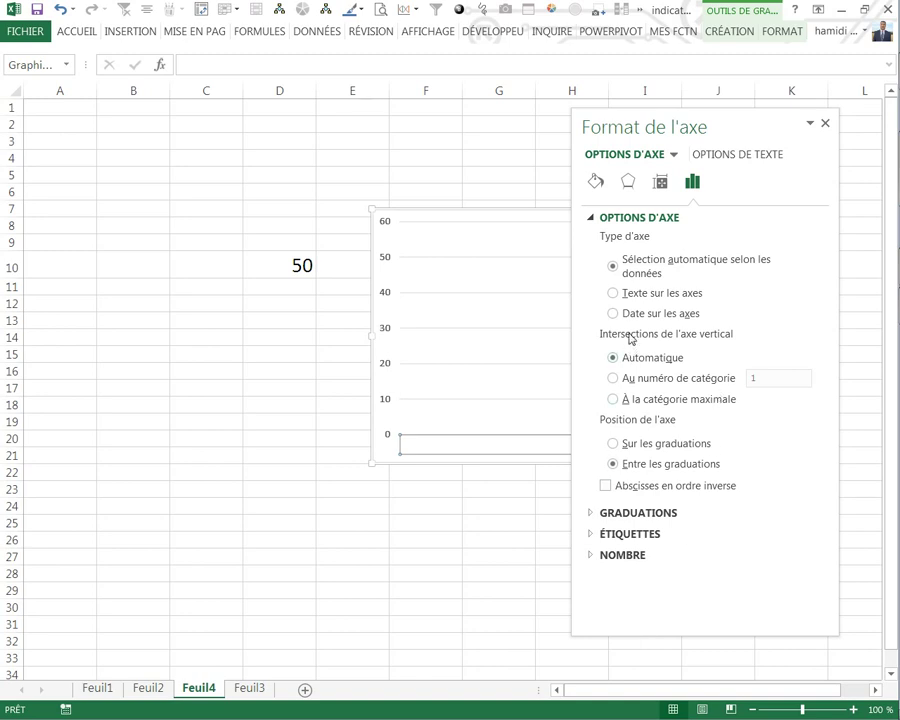
drag(659, 121, 644, 98)
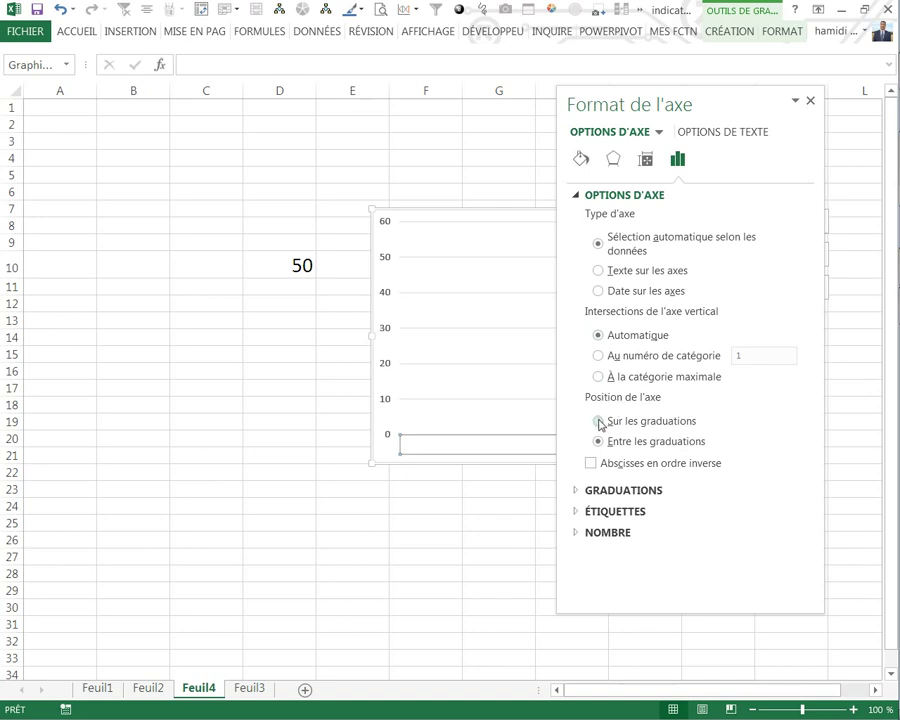
drag(659, 103, 722, 119)
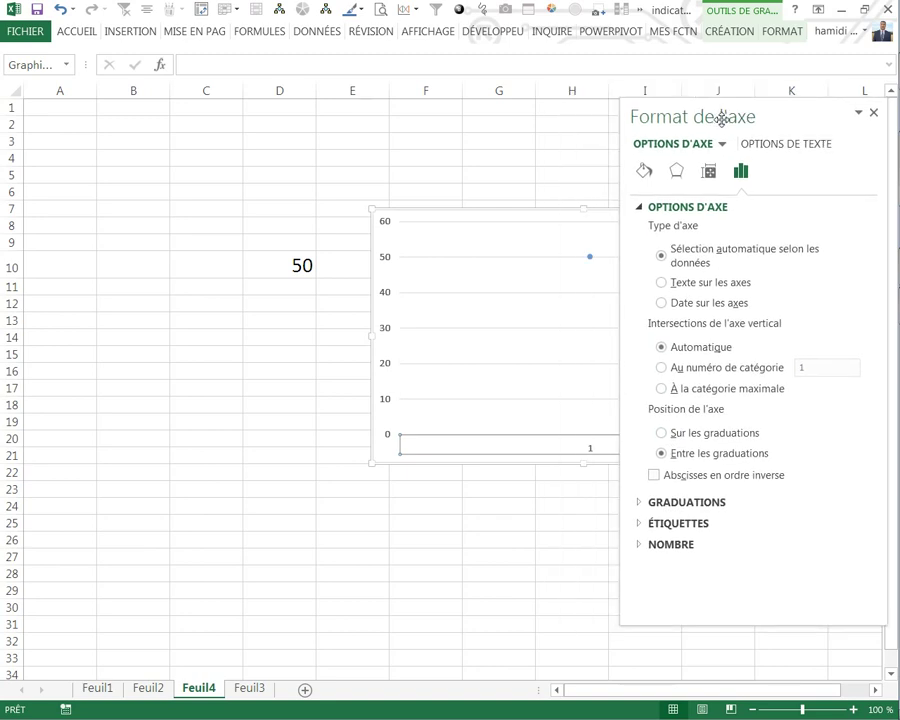
Set the axis position to Sur les graduations and narrow the chart
click(661, 434)
click(873, 115)
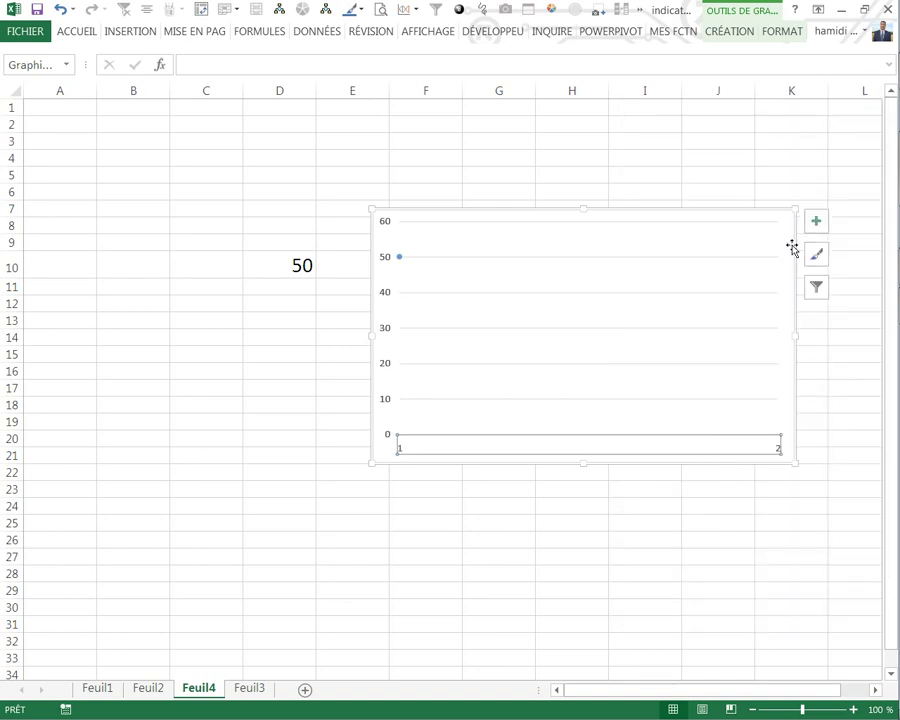
click(602, 336)
drag(602, 336, 506, 336)
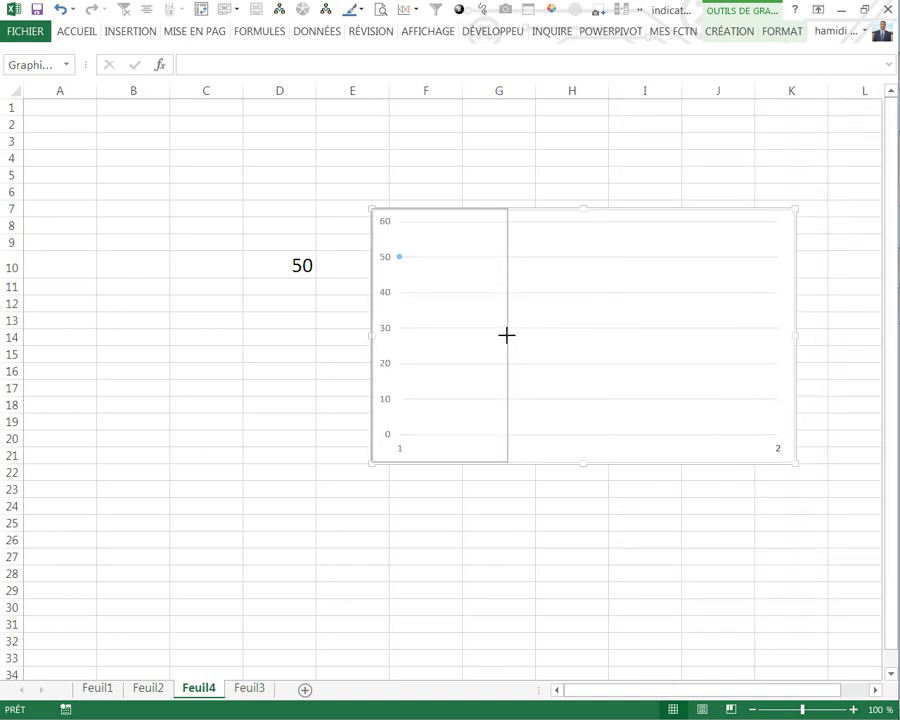
Delete the chart's horizontal axis
click(419, 450)
click(462, 448)
right_click(438, 456)
key(Escape)
click(398, 447)
right_click(398, 450)
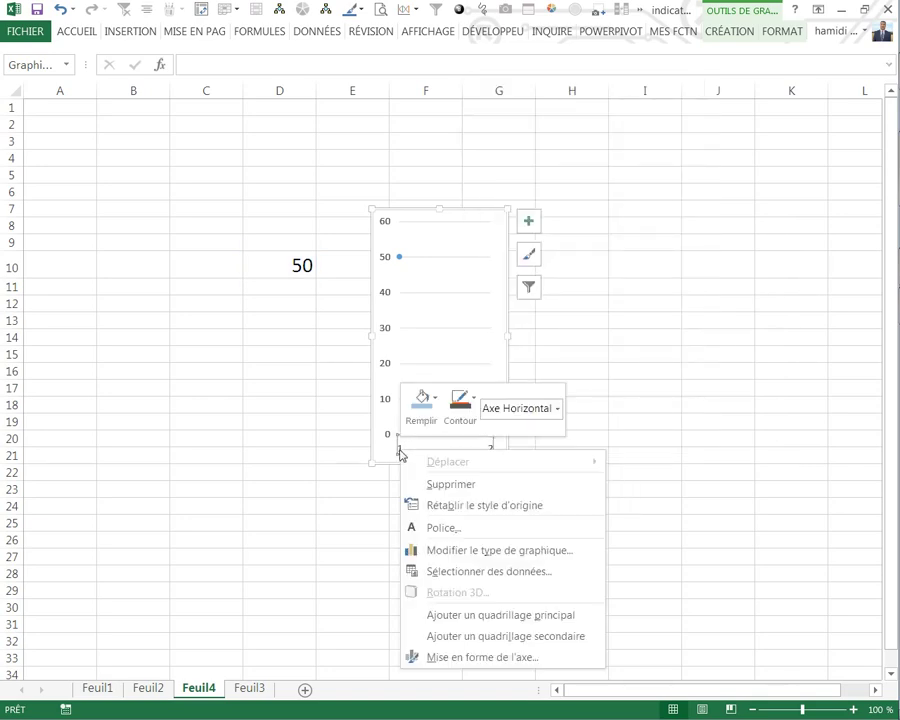
click(450, 488)
Make the chart a tall narrow strip and move it over columns G–H
drag(503, 339, 468, 338)
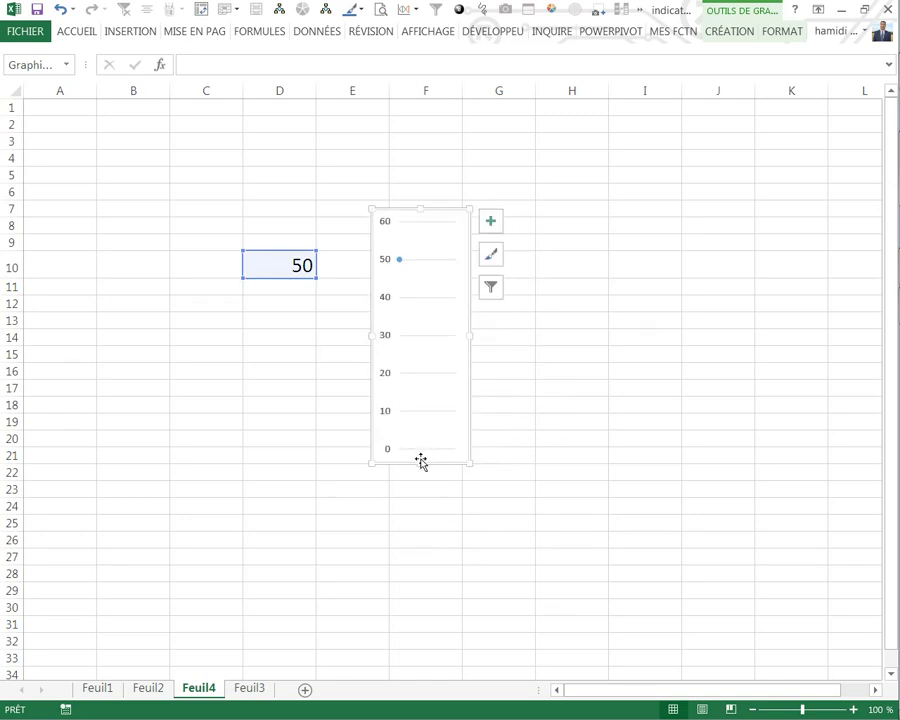
drag(419, 461, 424, 544)
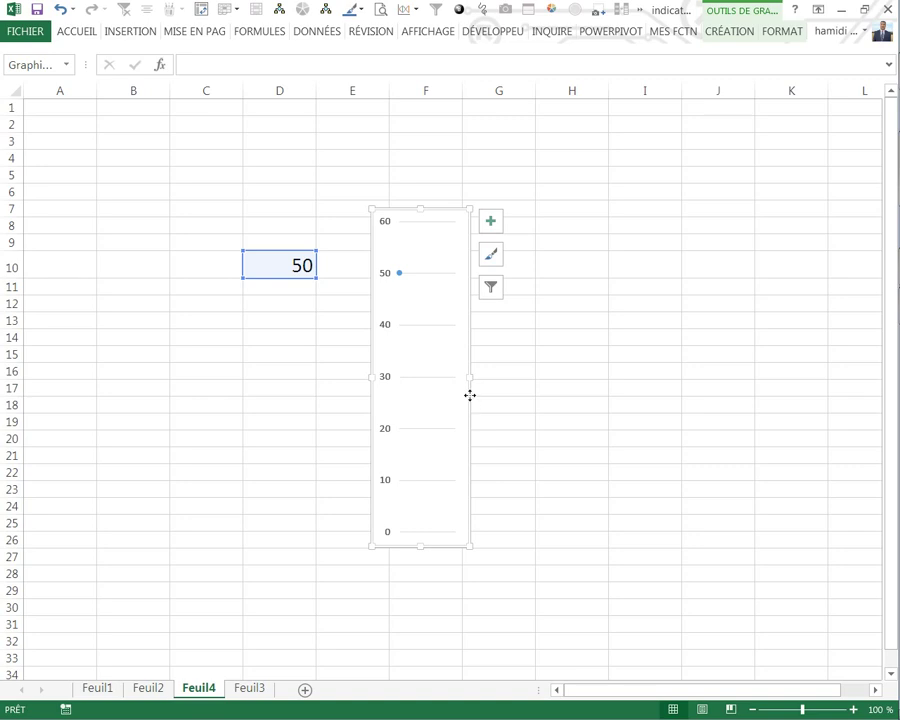
drag(468, 392, 573, 338)
Set the vertical axis bounds to minimum 0 and maximum 110
click(491, 323)
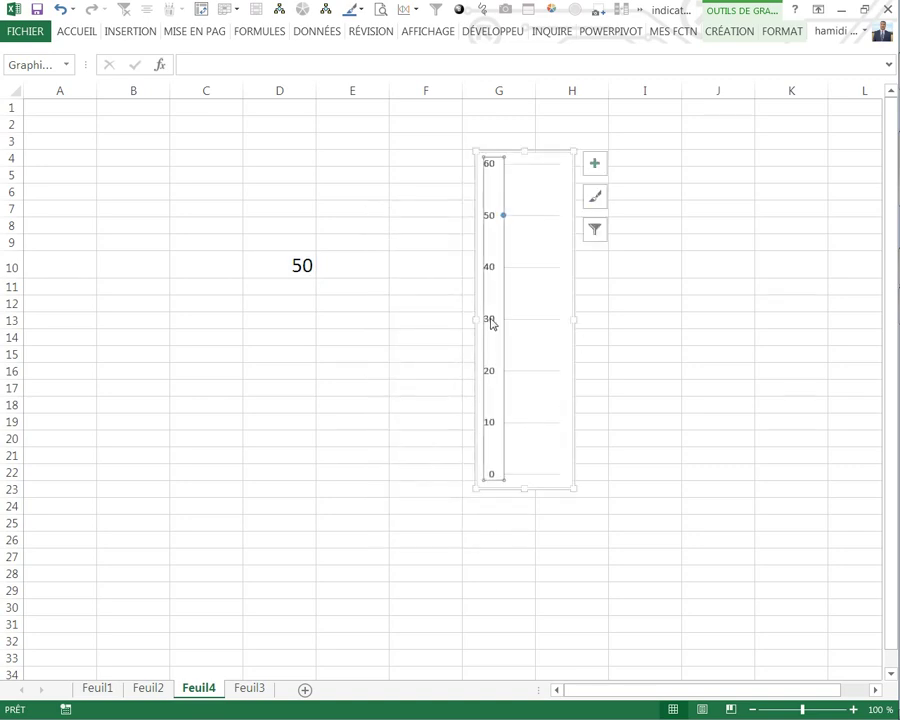
right_click(491, 323)
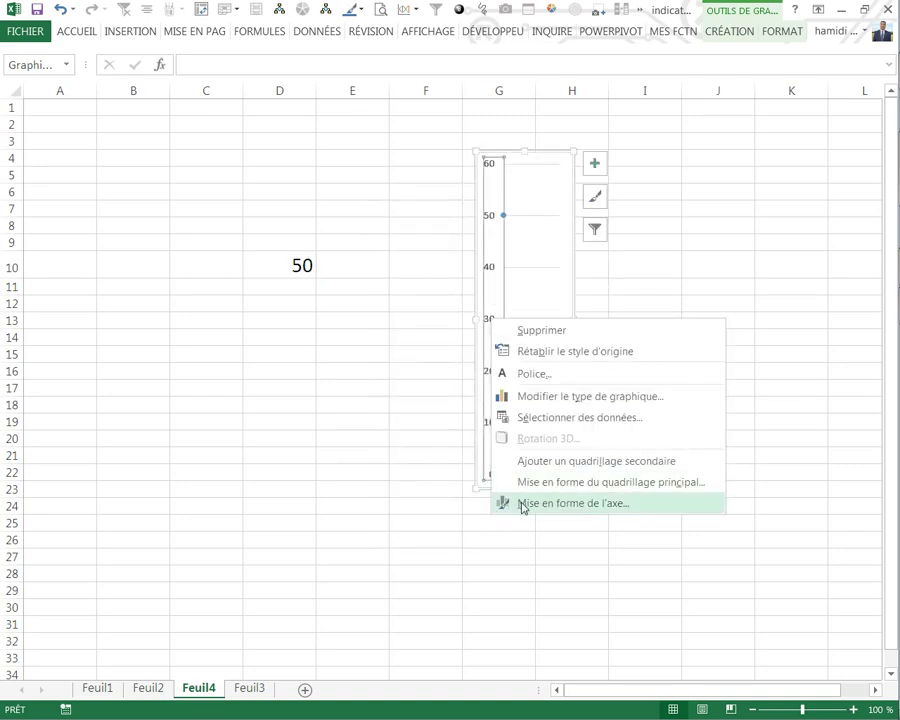
click(522, 503)
click(741, 249)
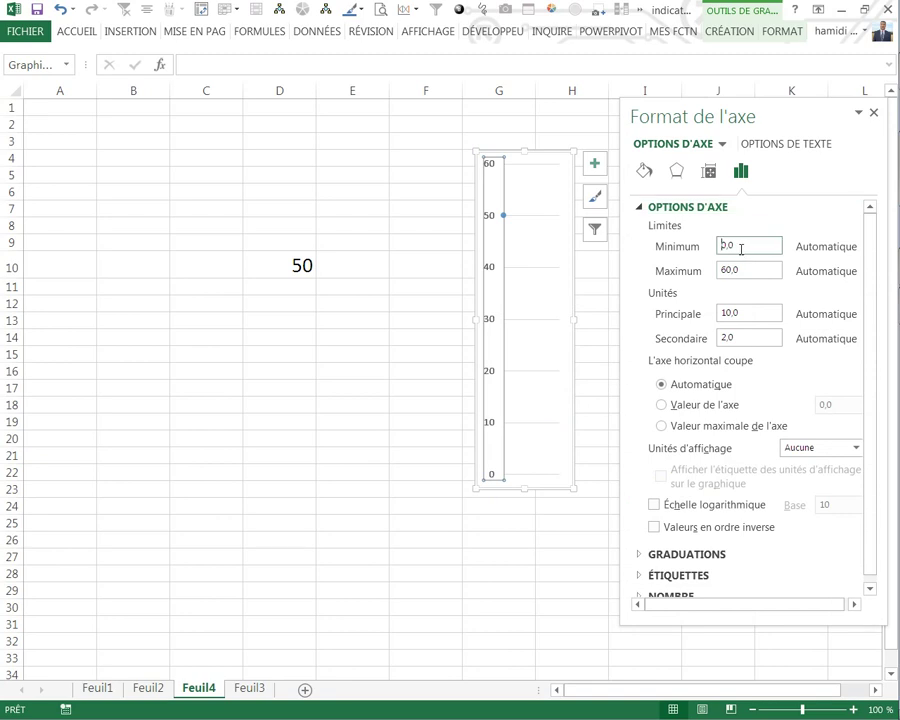
drag(737, 245, 612, 249)
click(748, 272)
drag(744, 269, 655, 270)
text(110)
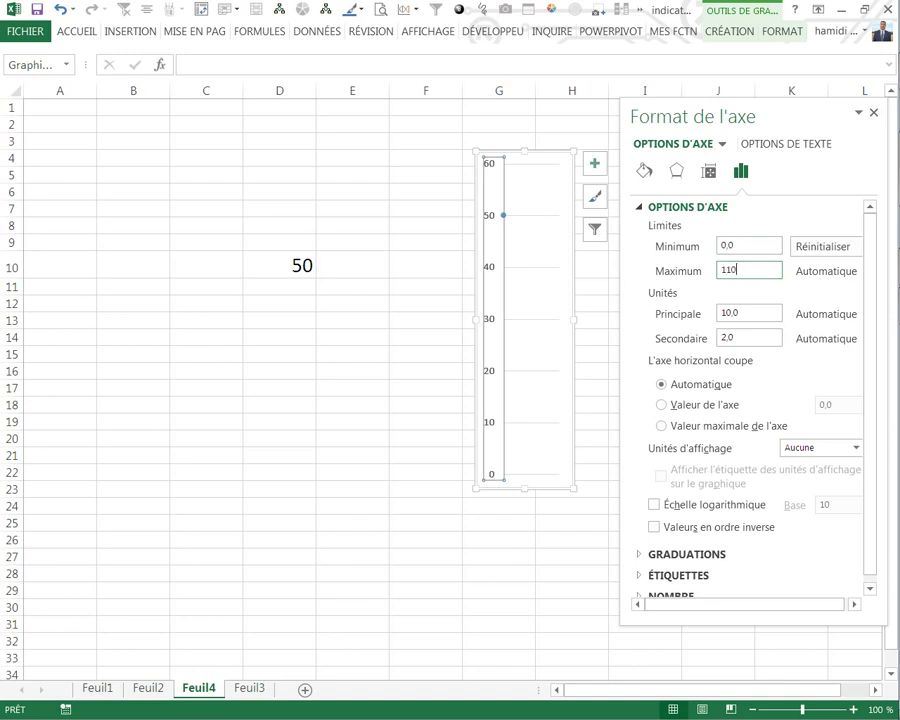
click(873, 112)
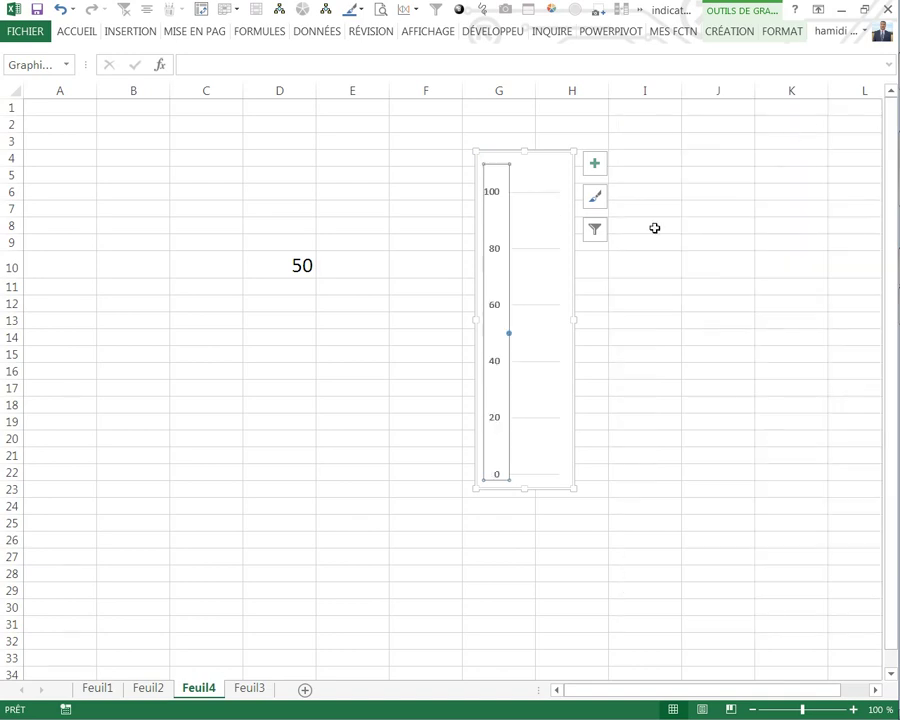
key(Escape)
Set the vertical axis major unit to 5
right_click(495, 310)
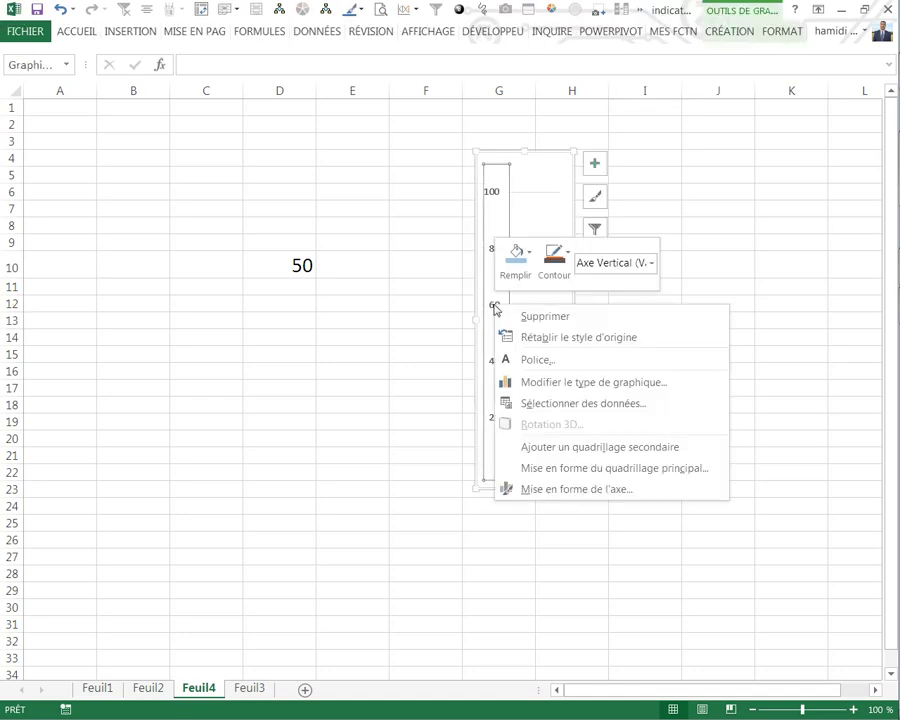
click(528, 489)
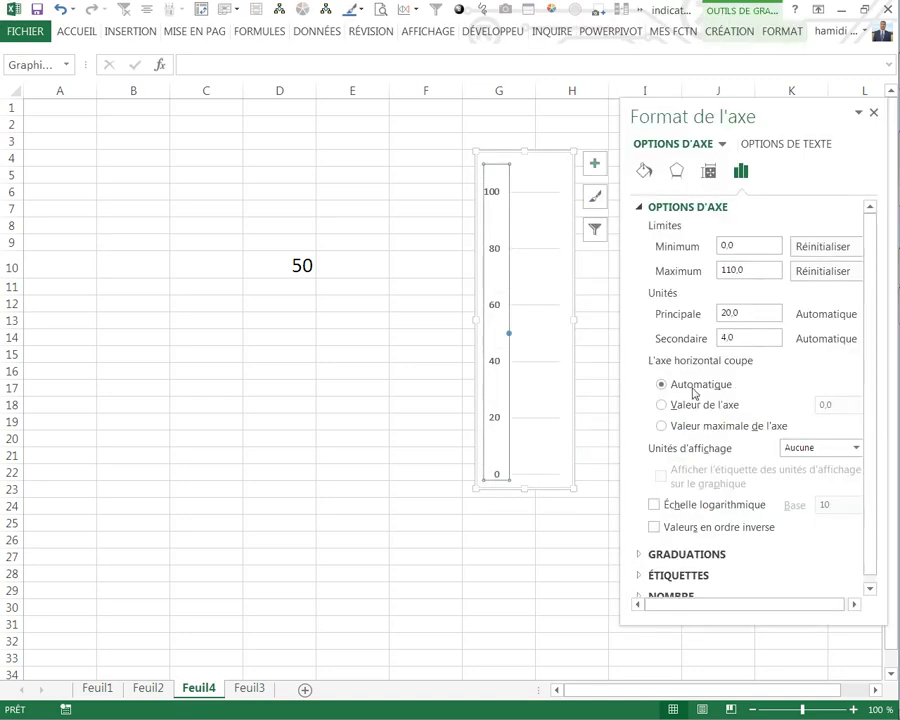
click(744, 319)
drag(738, 314, 676, 313)
text(10)
click(738, 337)
drag(738, 337, 645, 349)
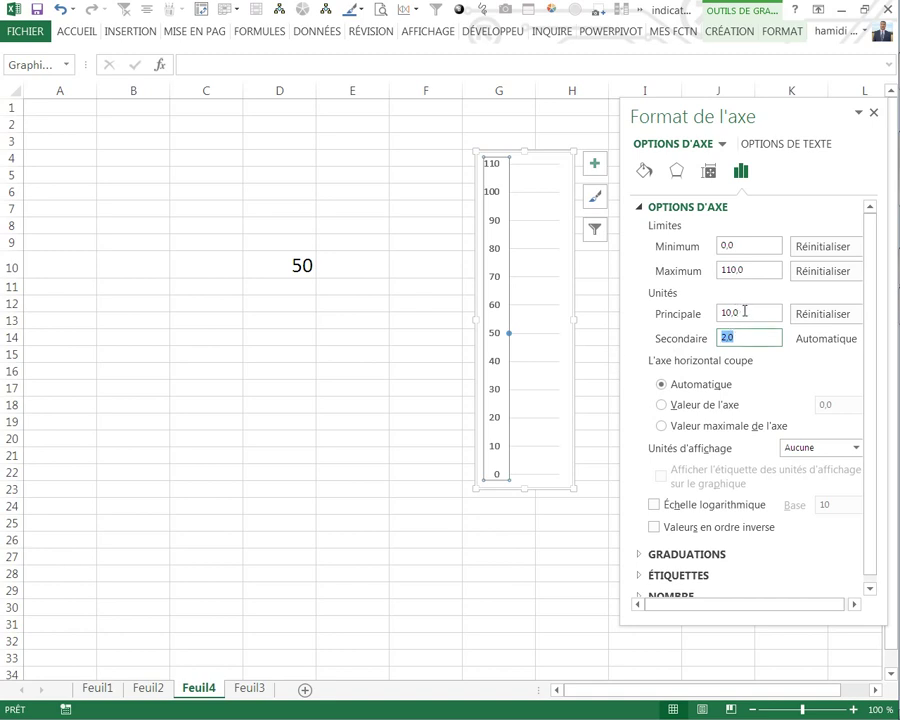
drag(744, 311, 654, 320)
text(5)
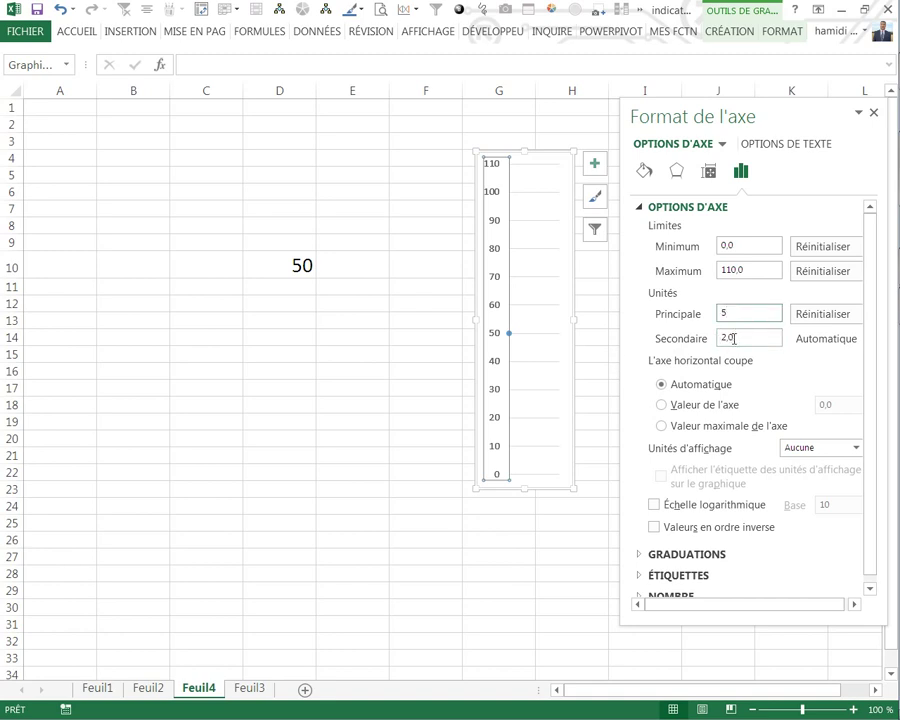
click(873, 113)
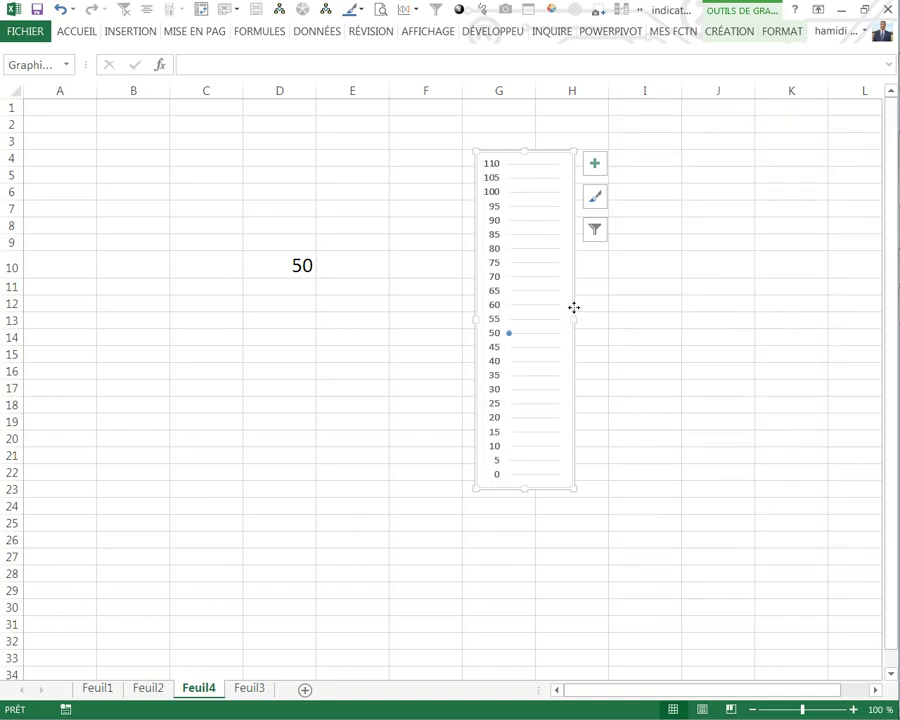
Move the chart up-left and stretch it taller
drag(574, 308, 544, 282)
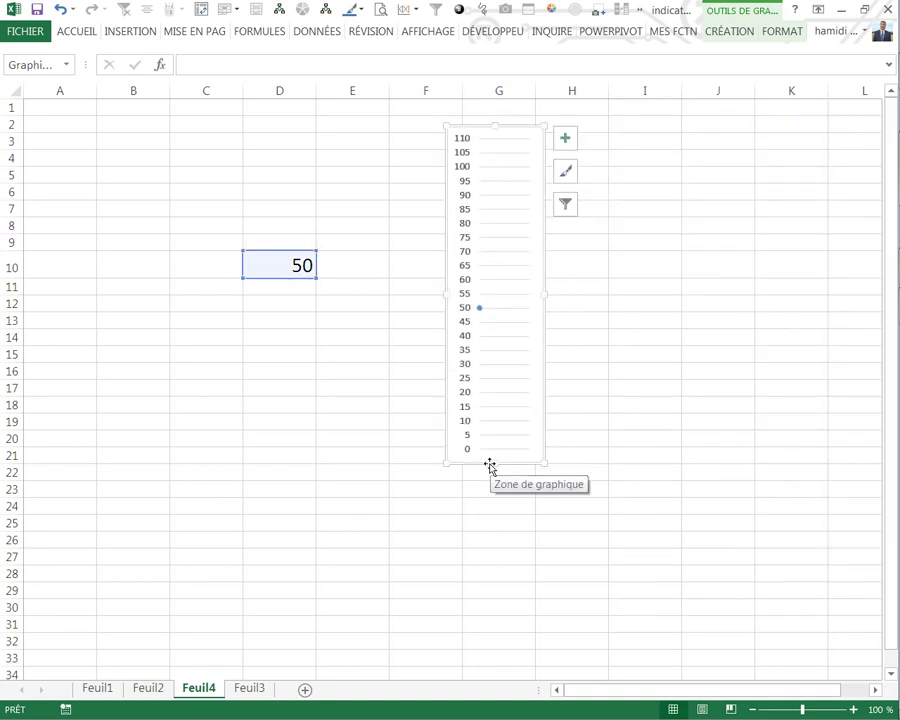
drag(493, 463, 490, 584)
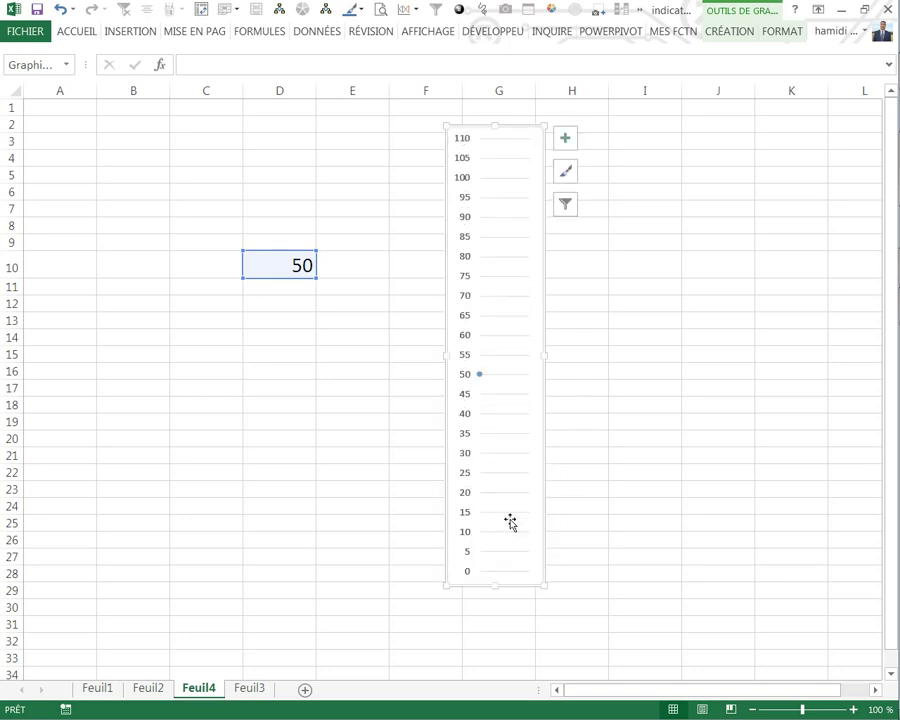
click(514, 362)
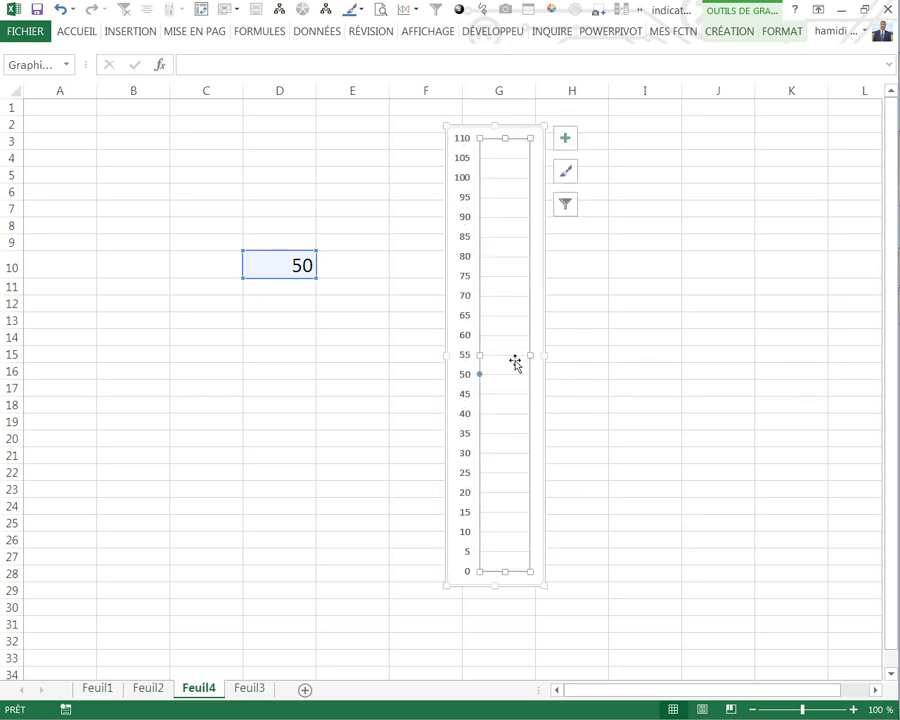
Set the major horizontal gridlines' outline to Automatique solid black
click(517, 358)
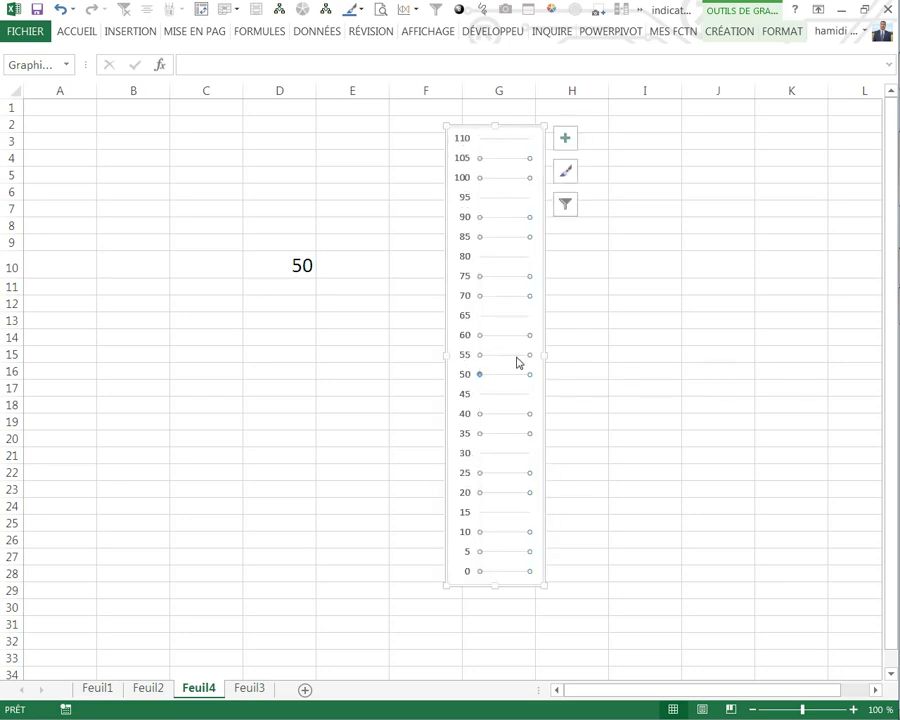
right_click(518, 362)
click(590, 322)
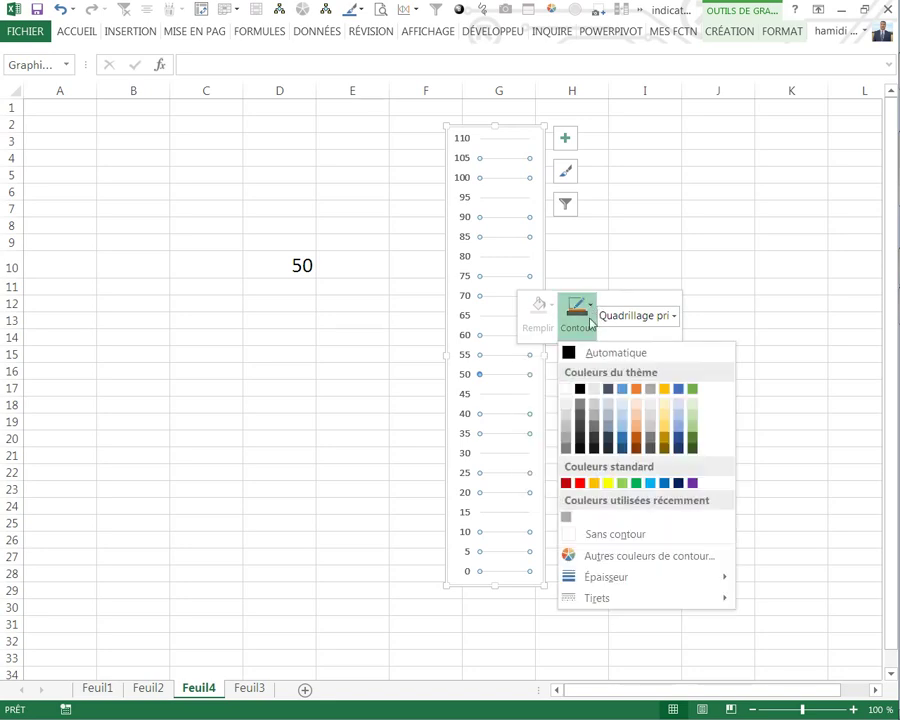
click(567, 352)
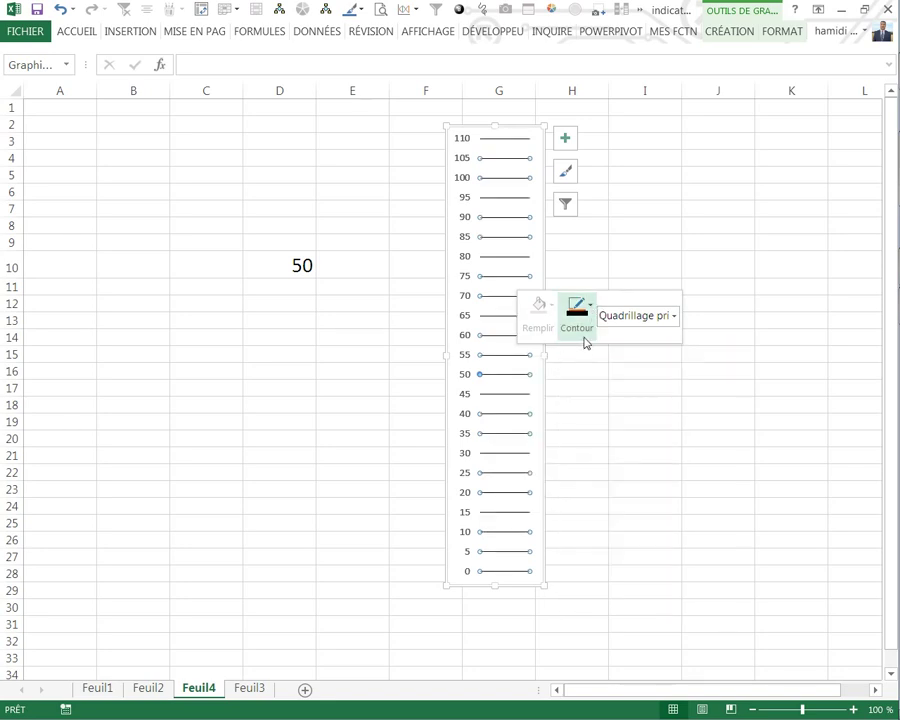
click(589, 401)
click(545, 275)
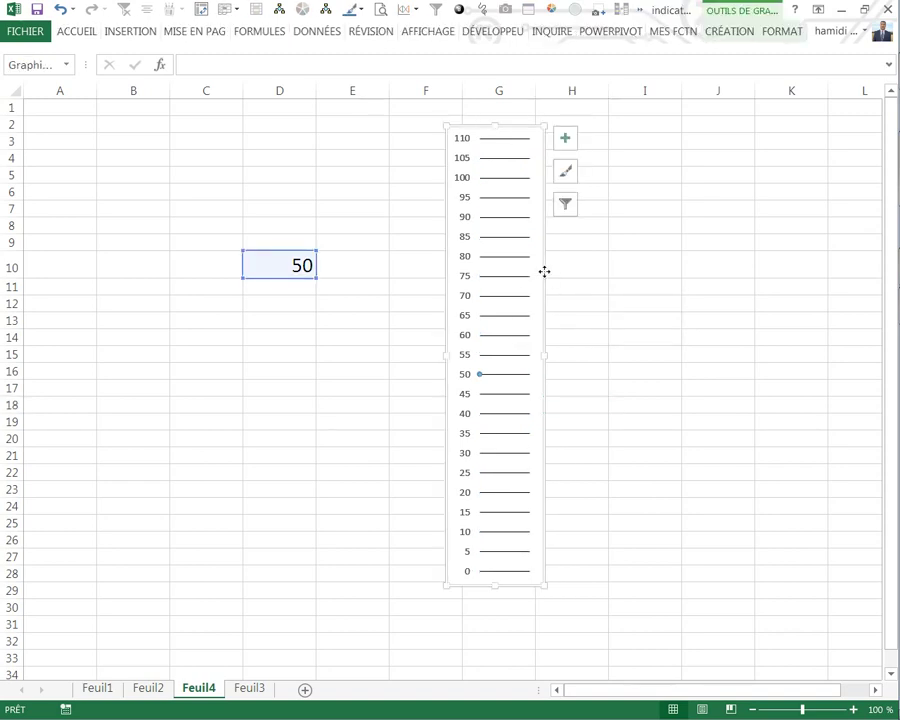
Fill the chart area with pale blue using the mini toolbar's Remplir
right_click(544, 272)
click(580, 222)
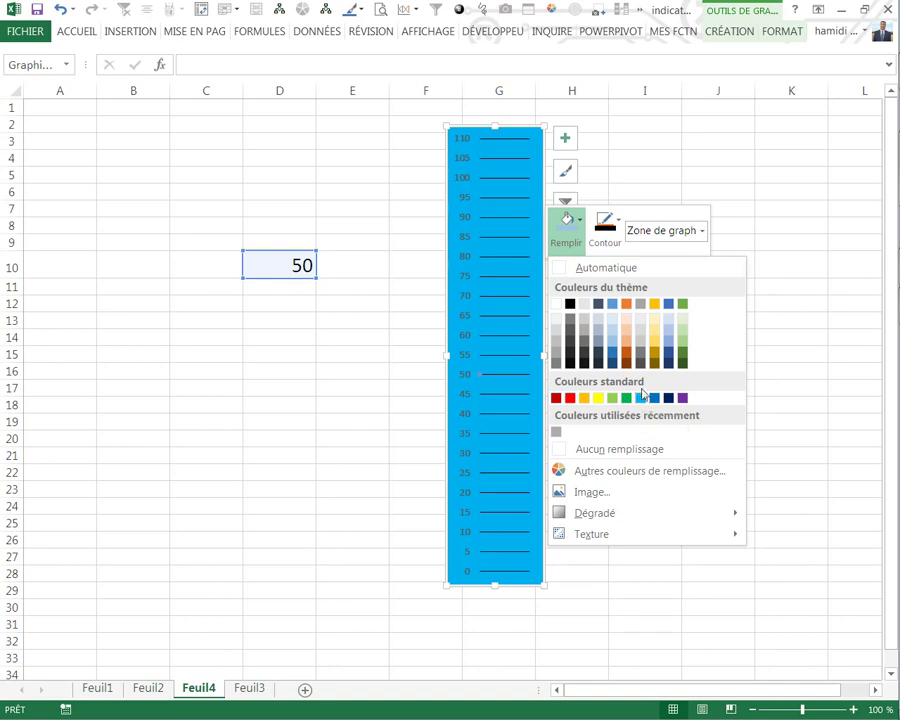
click(612, 329)
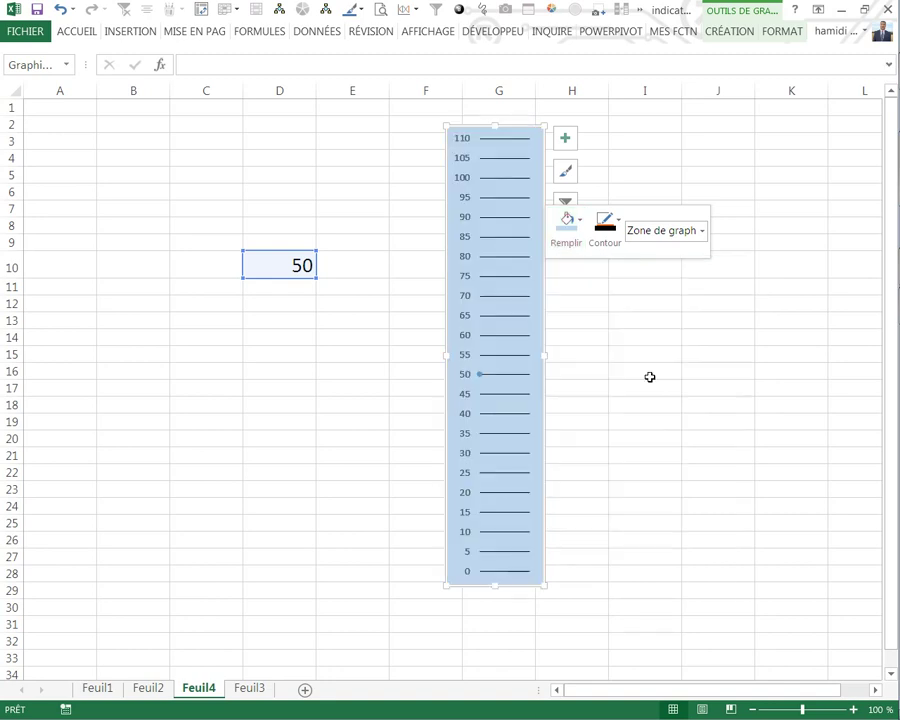
click(618, 419)
click(183, 321)
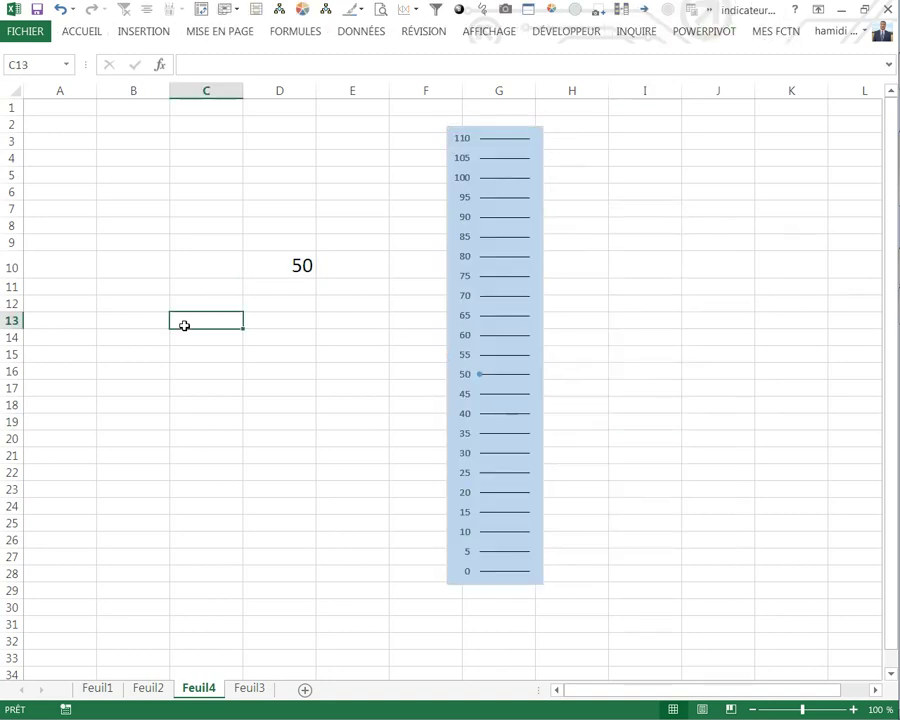
Draw a pentagon arrow shape near cell B11
click(140, 31)
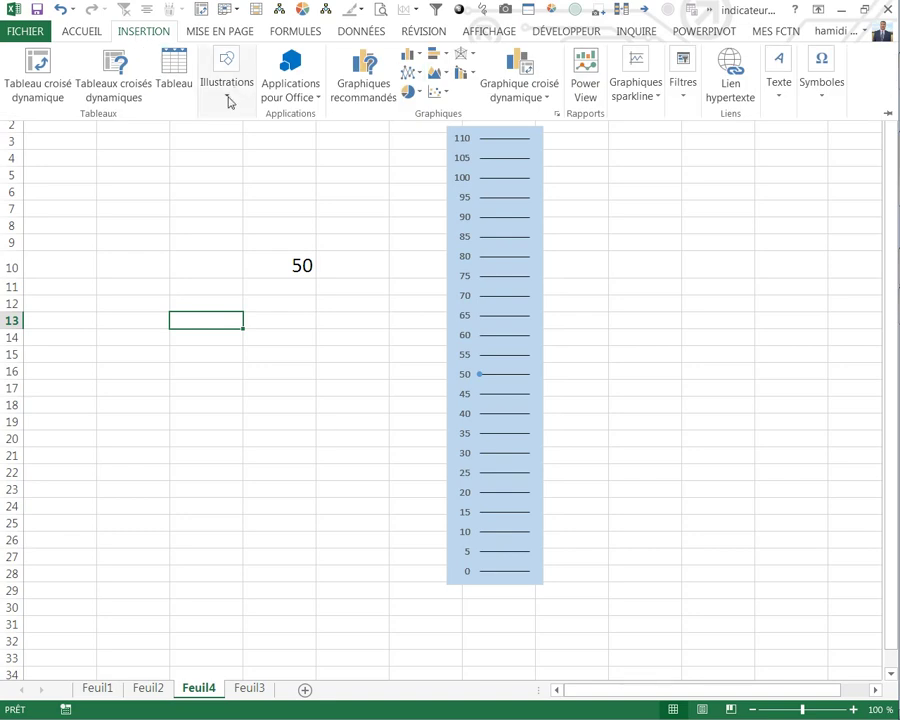
click(228, 100)
click(297, 178)
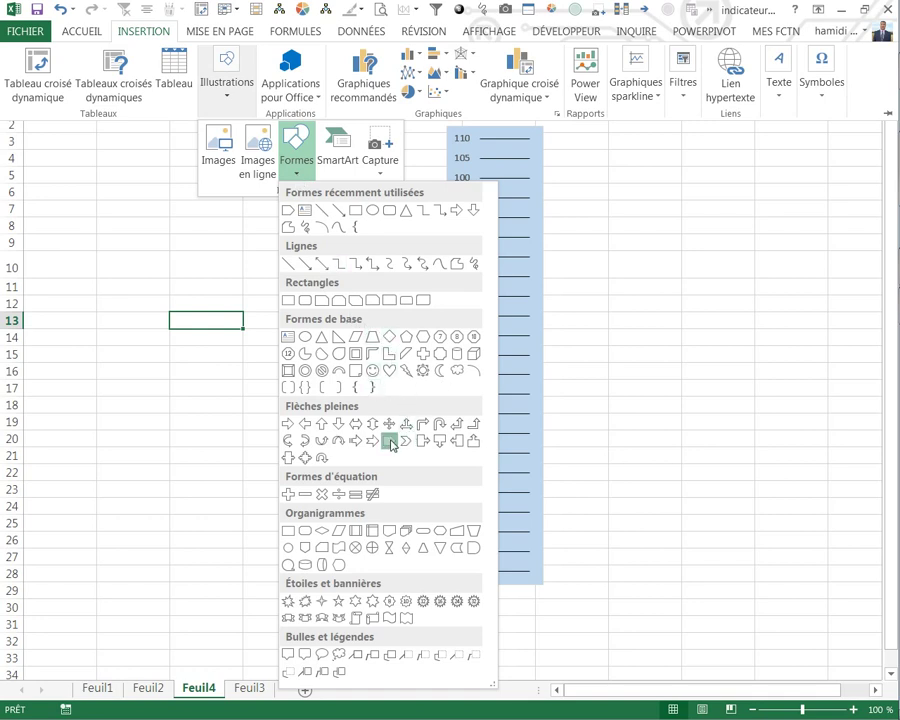
click(388, 440)
mouse_move(121, 277)
mouse_down()
mouse_move(211, 334)
mouse_move(201, 291)
mouse_move(160, 301)
mouse_move(168, 289)
mouse_move(157, 312)
mouse_move(151, 296)
mouse_up()
drag(161, 296, 161, 297)
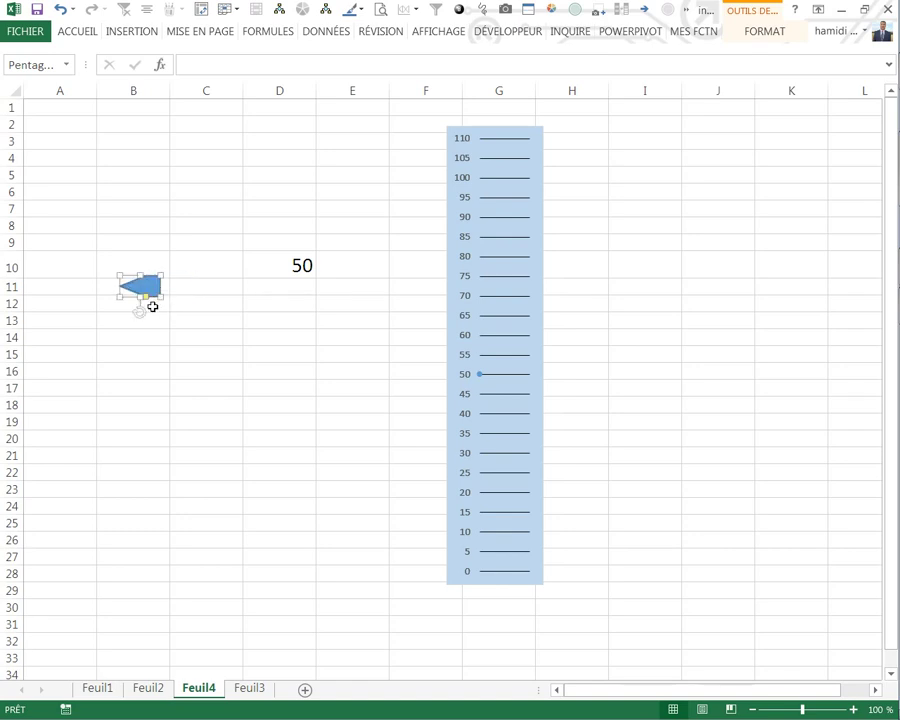
Fill the arrow red and set its outline to Sans contour
right_click(154, 290)
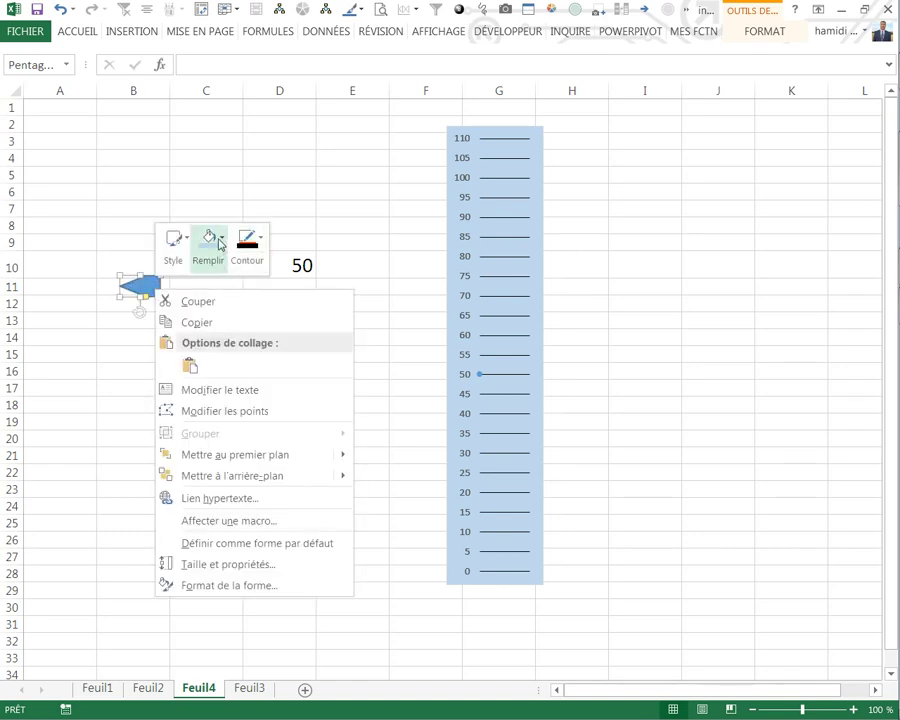
click(208, 245)
click(212, 415)
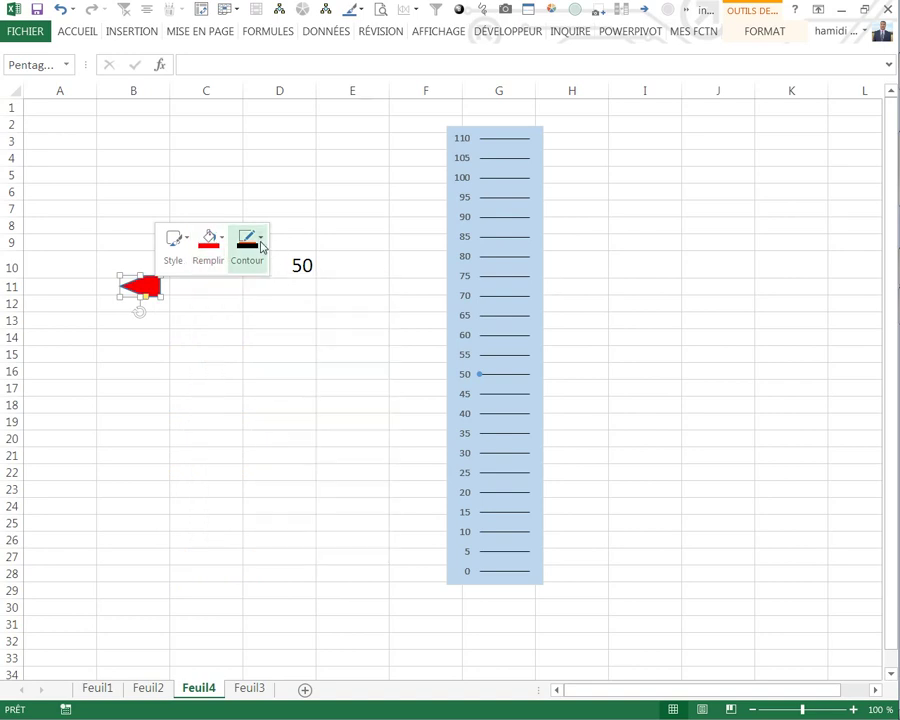
click(259, 247)
click(279, 464)
click(252, 454)
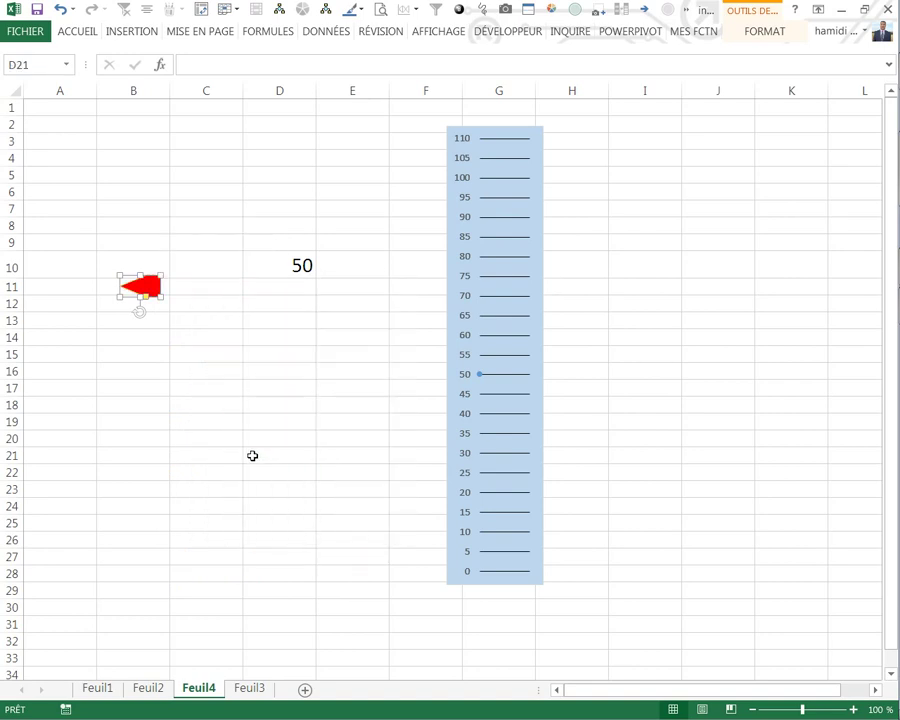
Copy the red arrow shape
click(156, 288)
right_click(151, 294)
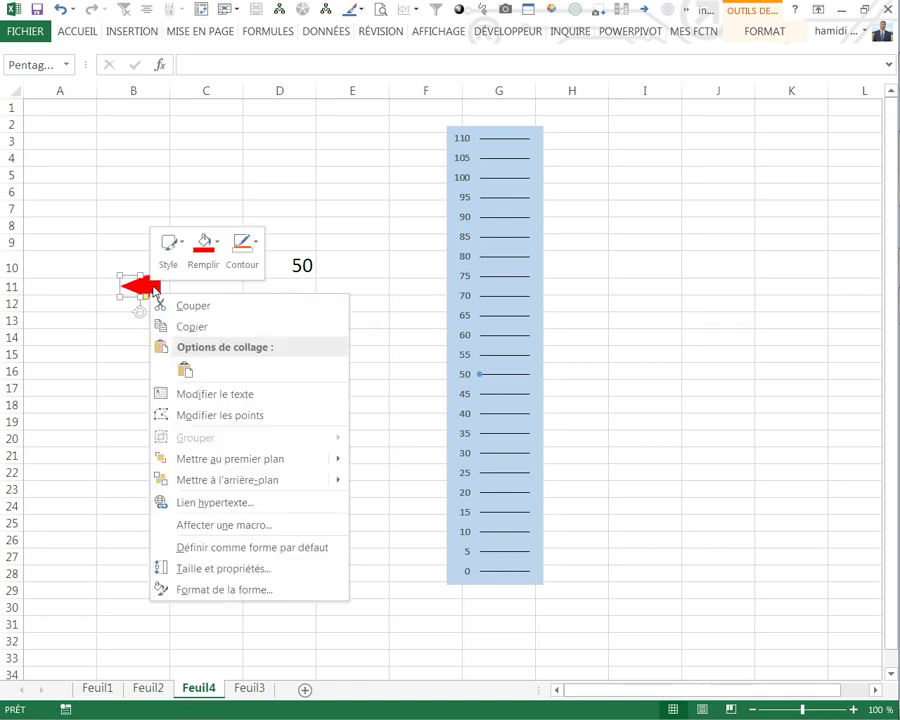
click(193, 330)
click(380, 370)
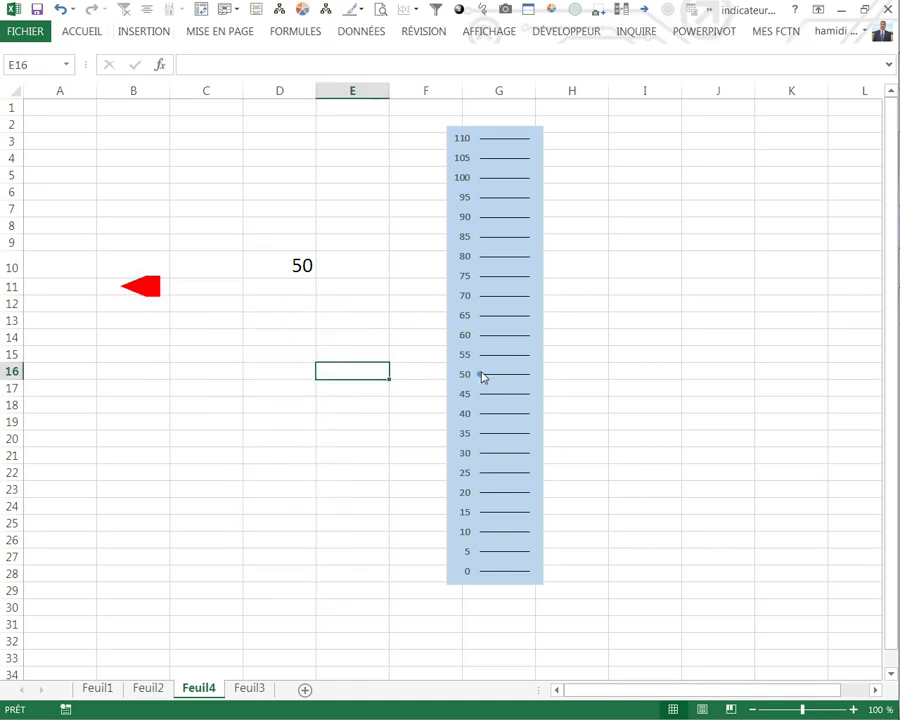
Paste the red arrow onto the chart's data series as its marker
click(480, 375)
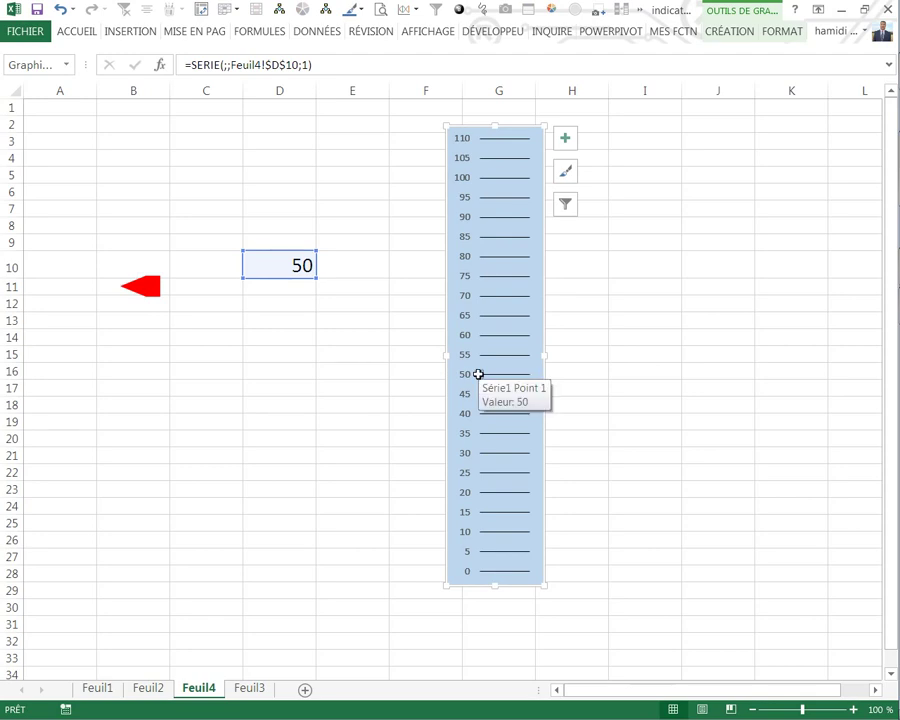
right_click(479, 374)
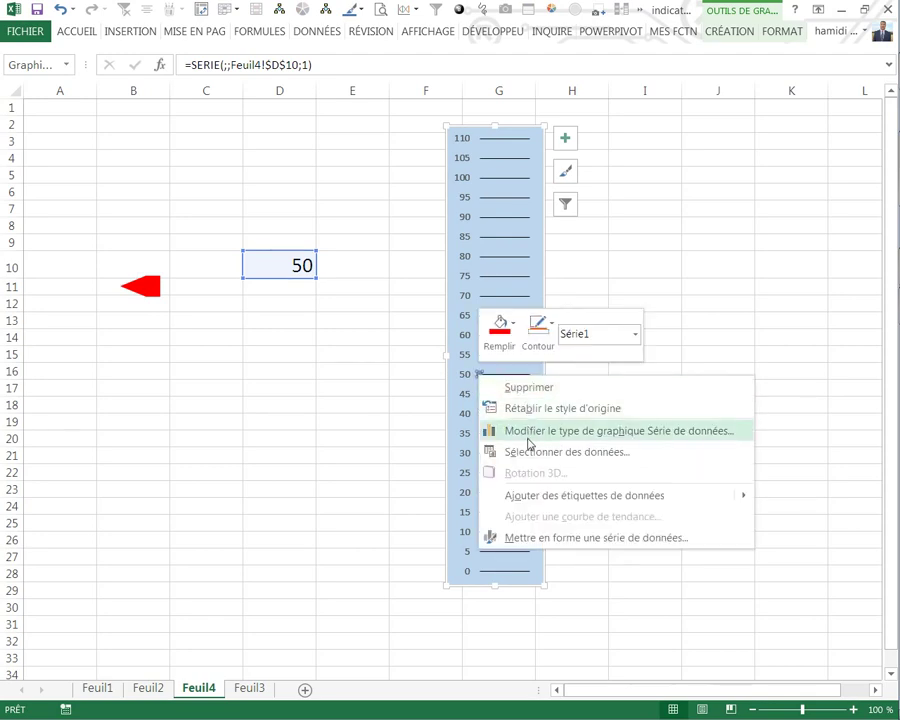
click(479, 374)
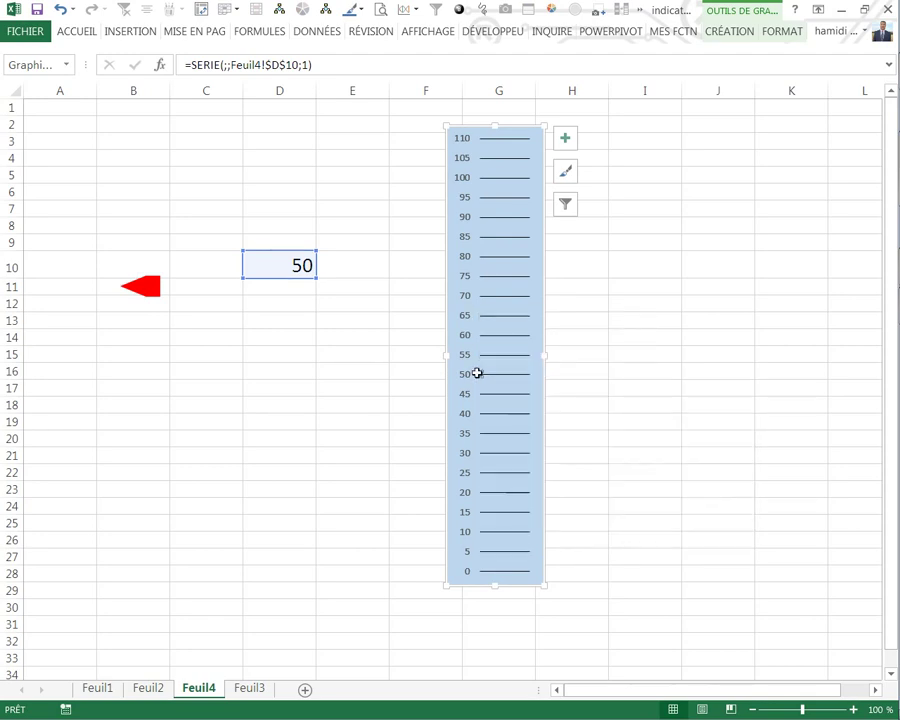
key(ctrl+v)
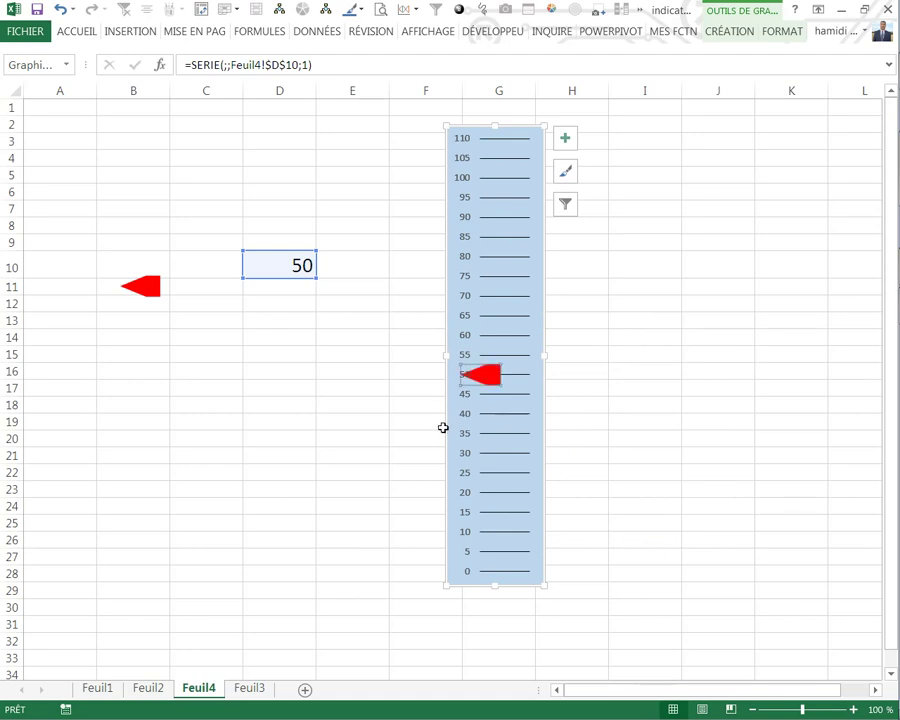
Add the note 'ctl+v' in cell I17 and enlarge its font to 14
click(619, 387)
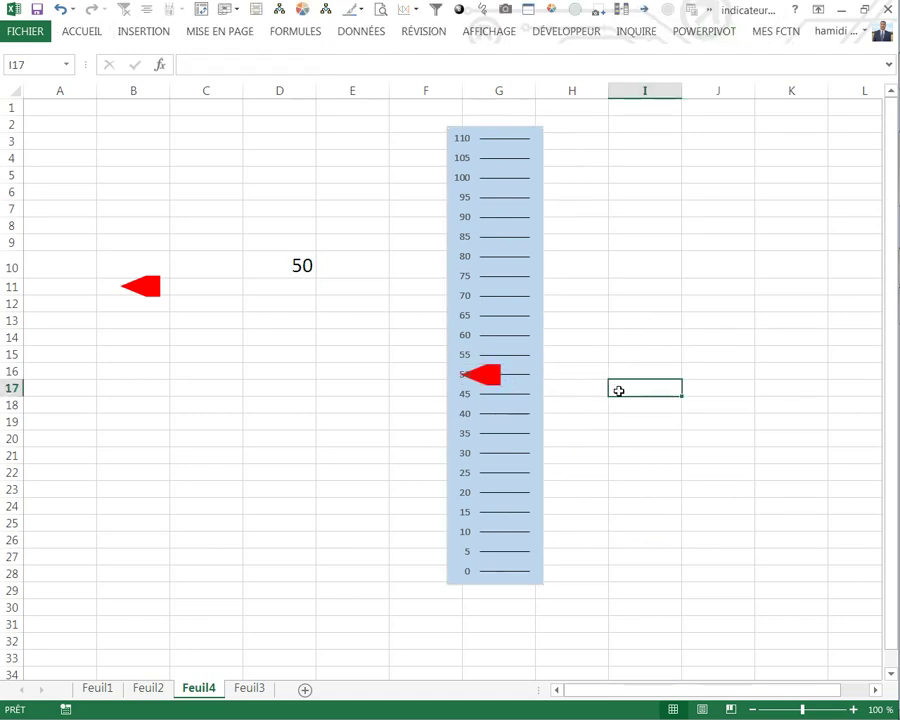
text(ctl+v)
click(630, 522)
click(642, 387)
right_click(642, 387)
click(741, 414)
click(741, 414)
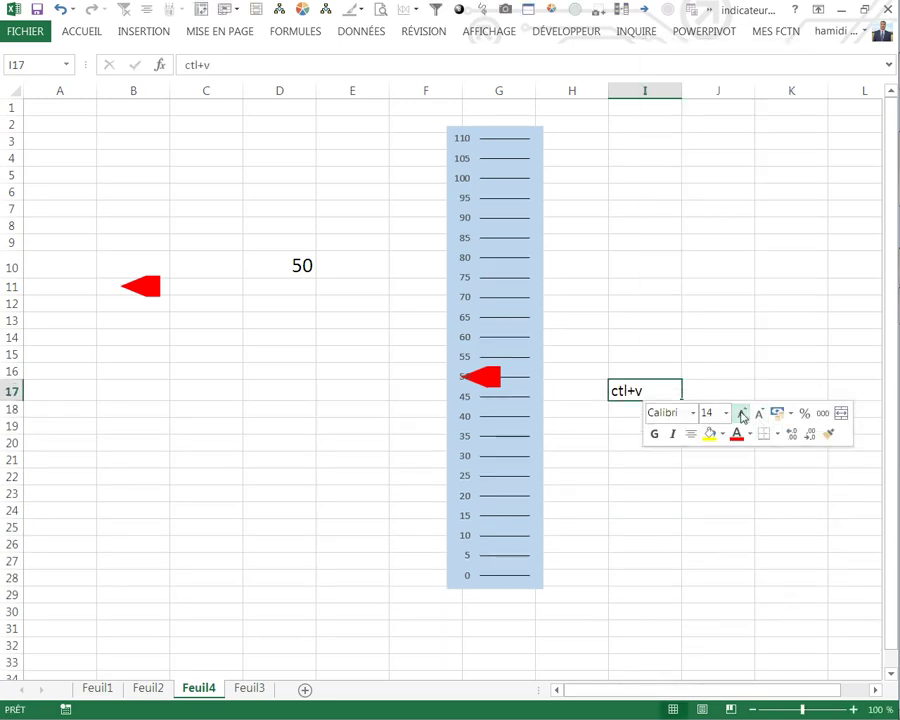
key(Down)
key(Down)
key(Down)
Change the linked value in D10 to 20
click(477, 386)
click(334, 404)
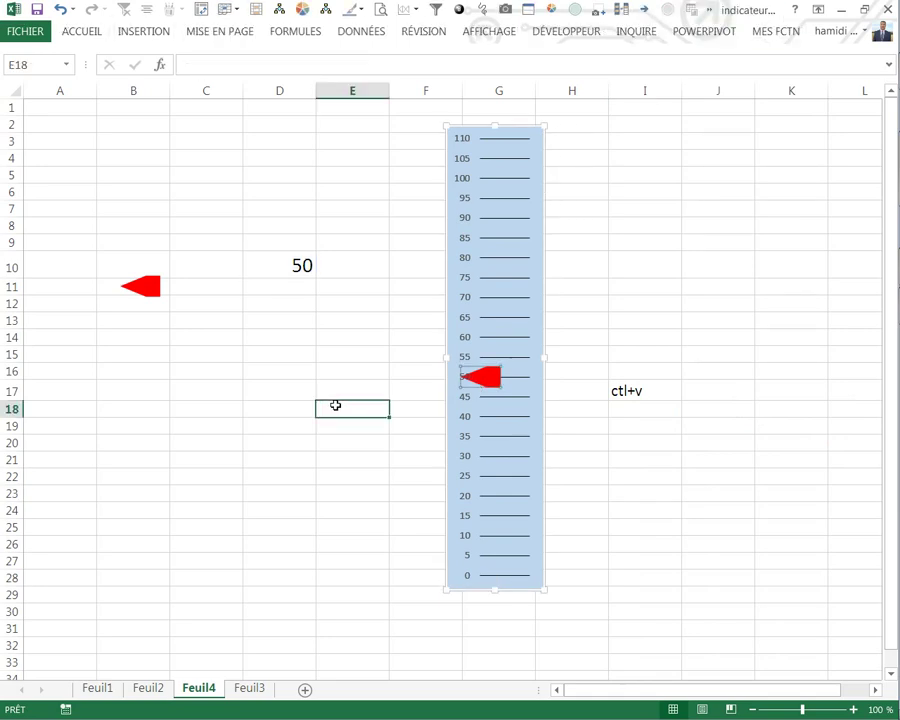
click(292, 272)
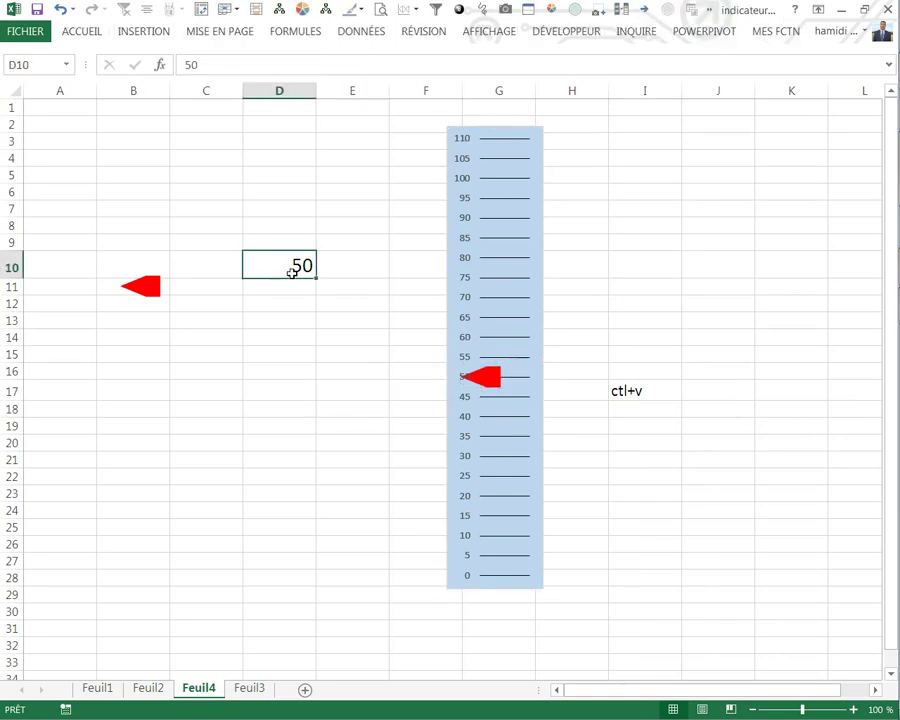
text(20)
key(Return)
Narrow the thermometer chart and shift it up and right over column G
click(538, 321)
drag(538, 321, 556, 302)
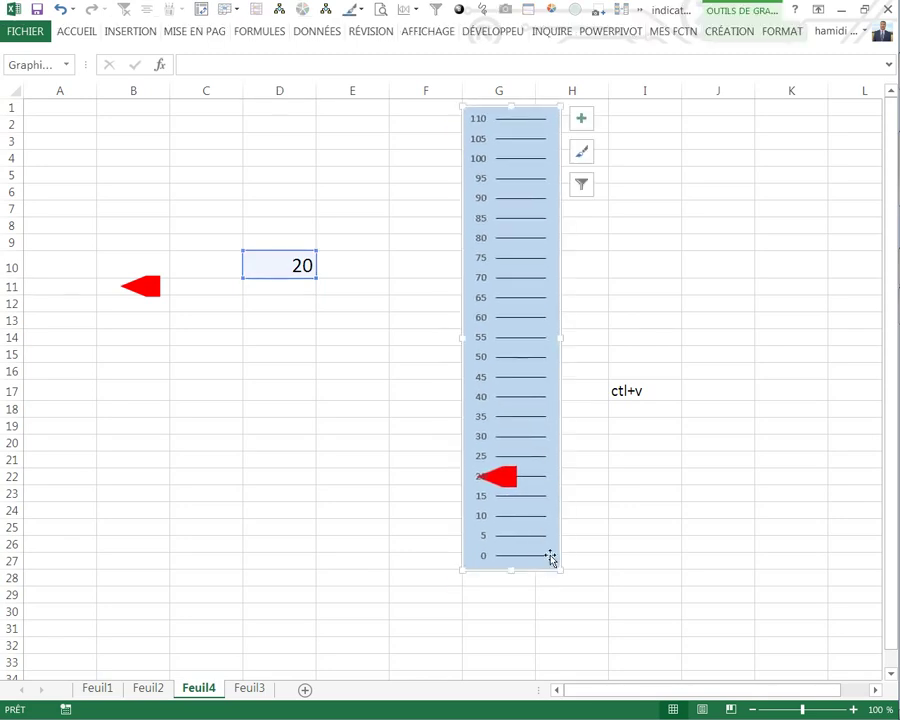
click(541, 341)
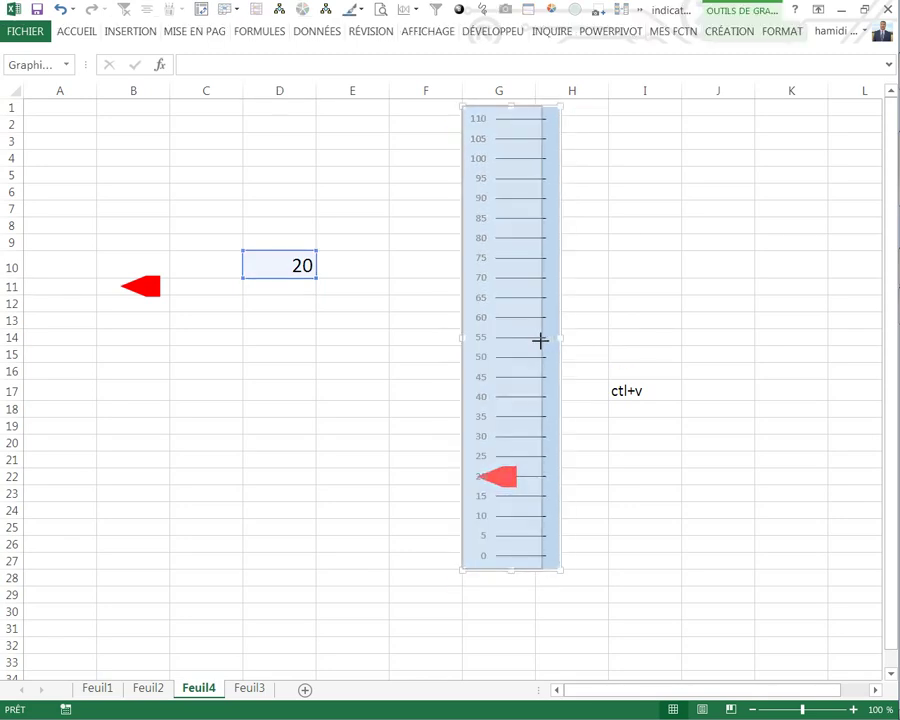
drag(540, 341, 537, 364)
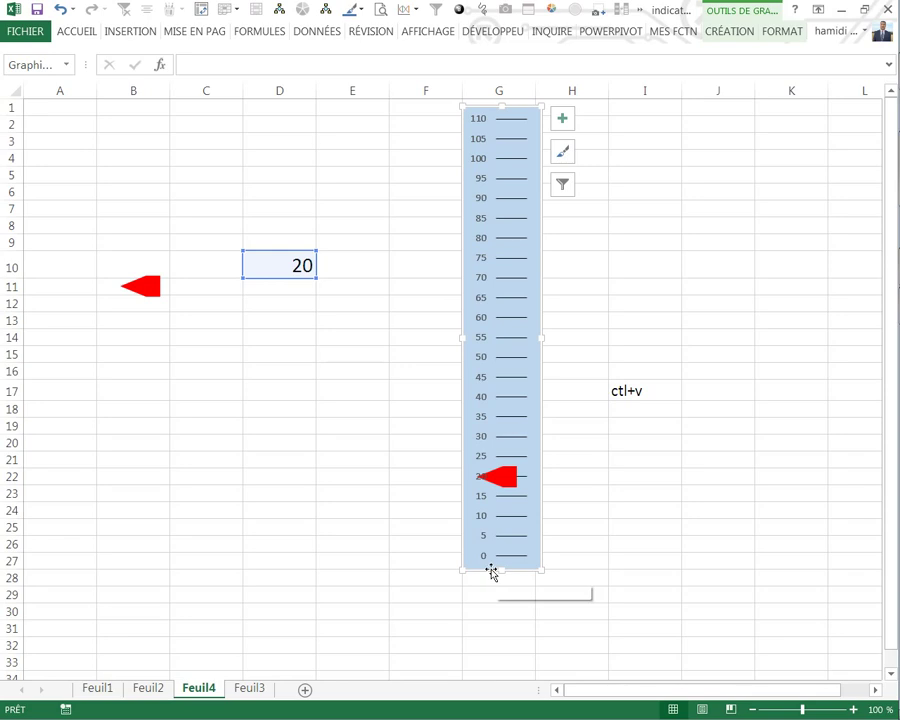
drag(490, 544, 499, 553)
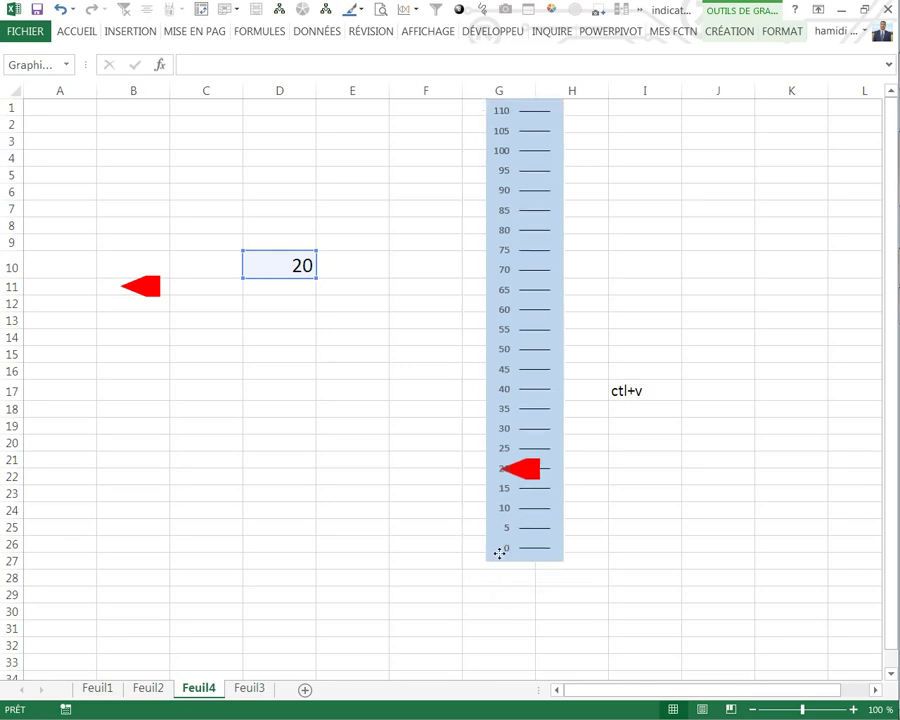
click(385, 545)
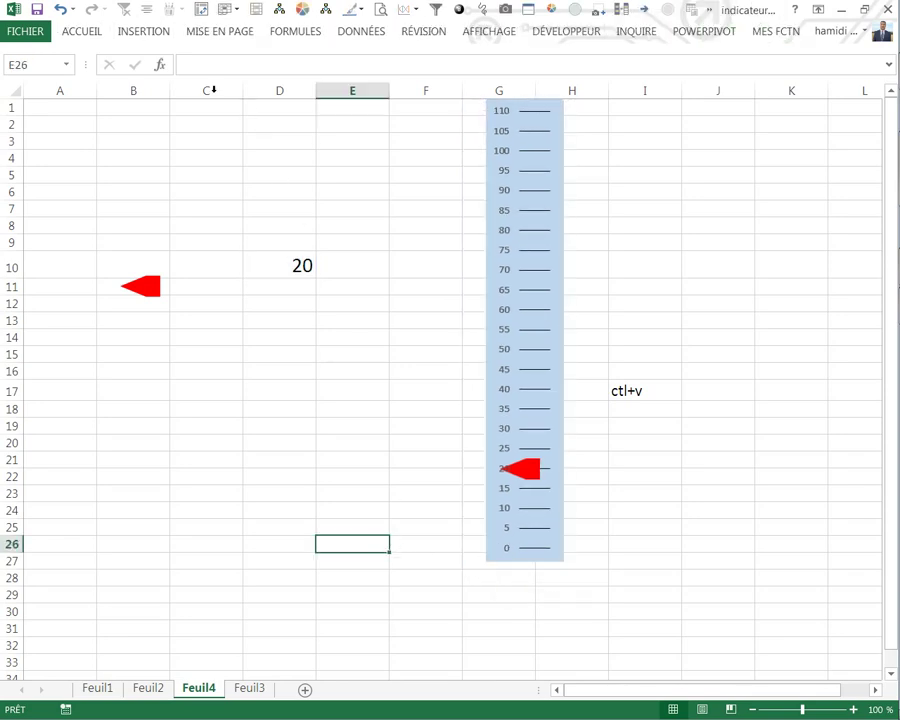
Draw a wide blue rectangle under the thermometer chart across rows 27–30
click(143, 33)
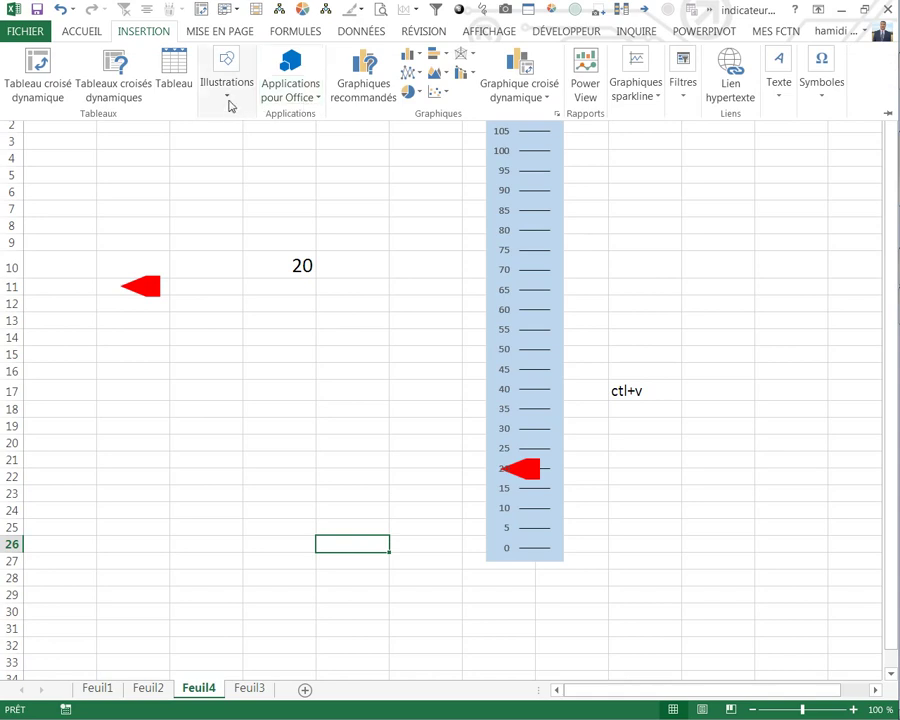
click(229, 100)
click(297, 158)
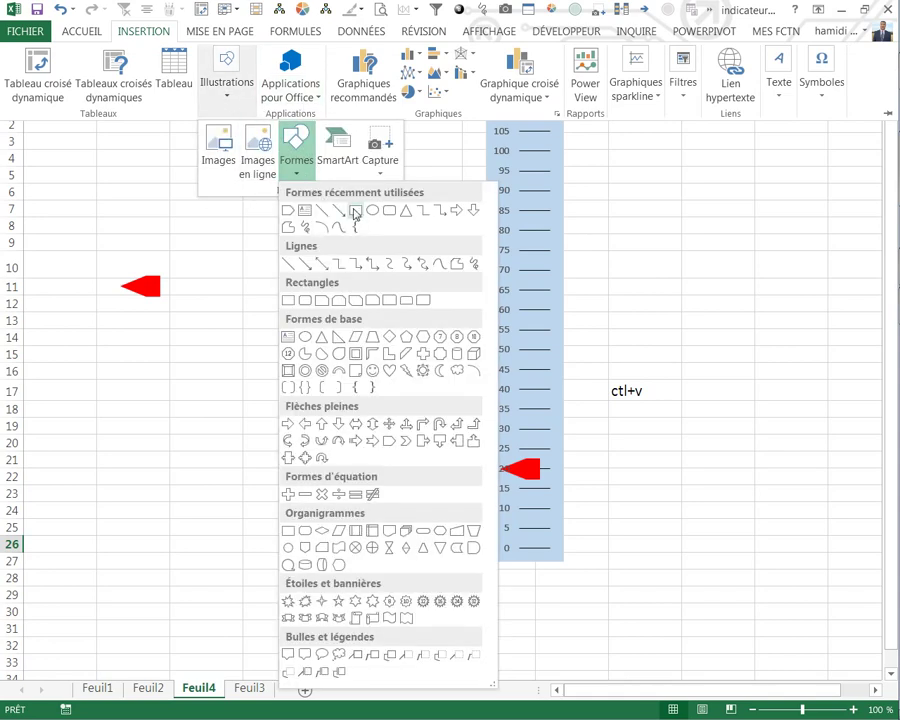
click(355, 211)
drag(364, 571, 640, 625)
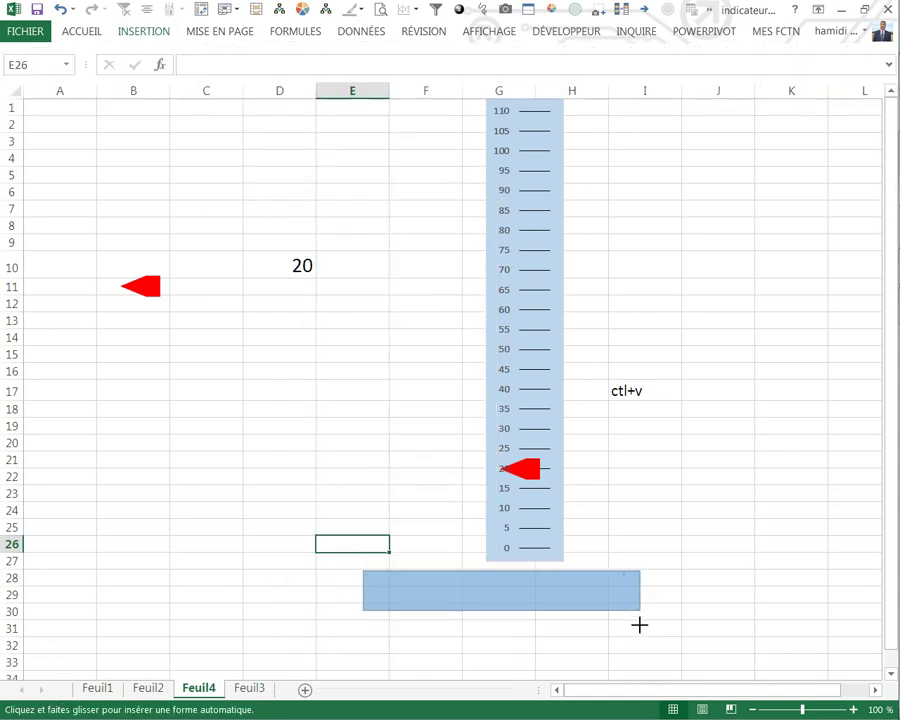
drag(583, 603, 586, 597)
click(560, 454)
right_click(562, 459)
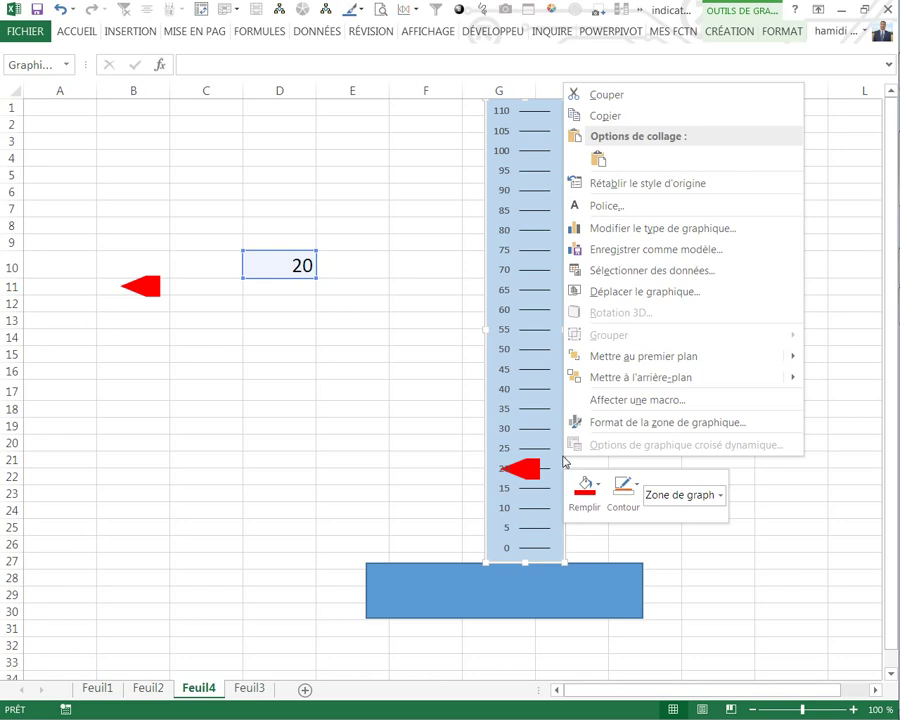
click(72, 38)
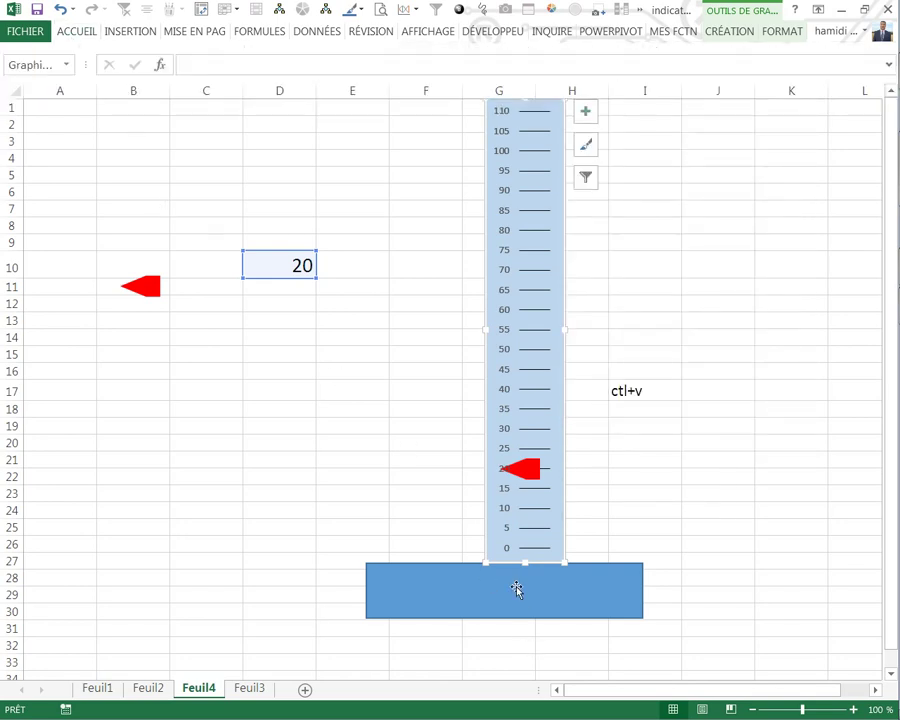
click(520, 590)
Fill the base rectangle light blue with a grey outline
right_click(518, 590)
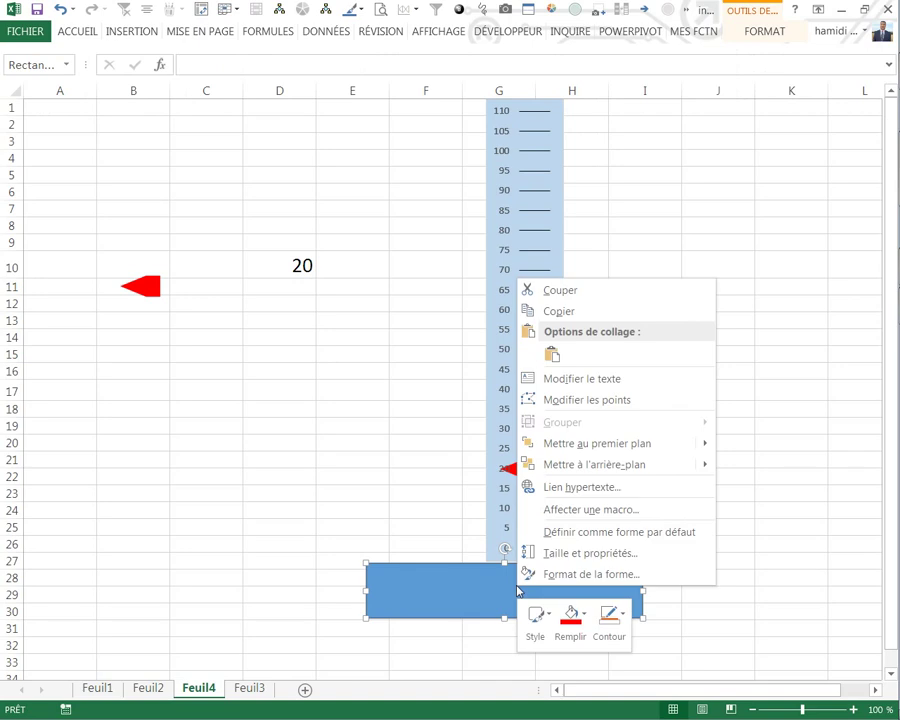
click(572, 616)
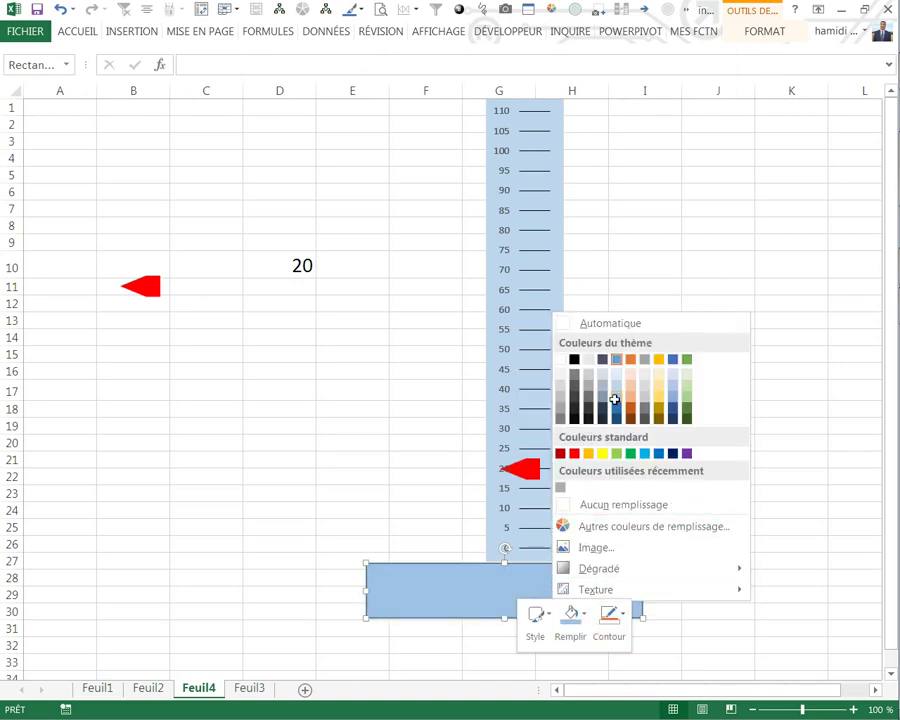
click(616, 398)
click(623, 617)
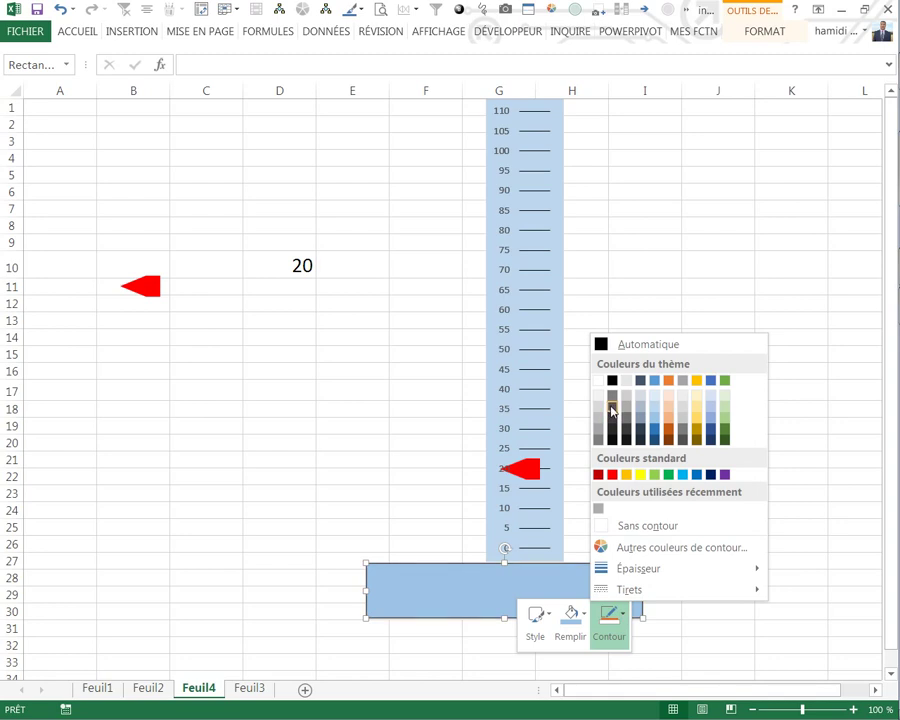
click(612, 410)
click(311, 425)
click(527, 591)
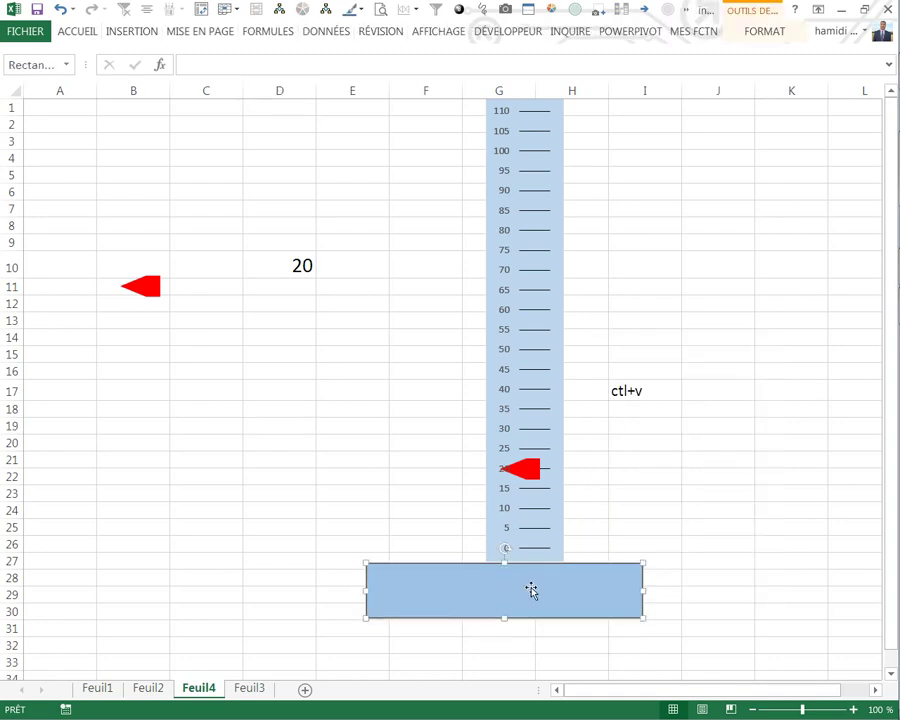
click(186, 64)
Link the rectangle's text to =$D$10 so it shows 20
text(=)
click(290, 260)
key(Return)
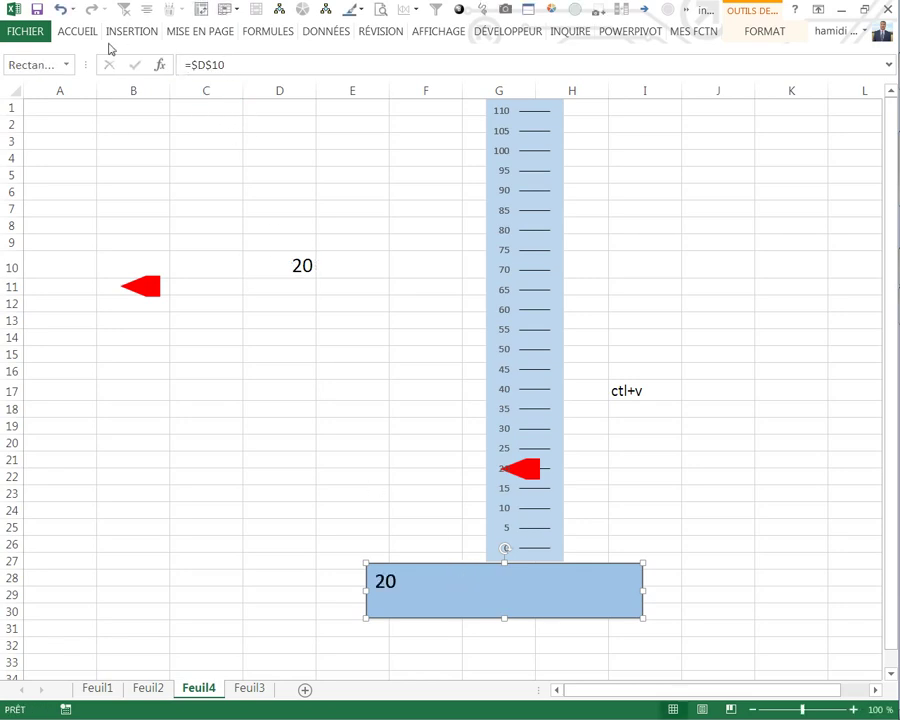
Centre the 20 vertically and horizontally inside the rectangle
click(66, 34)
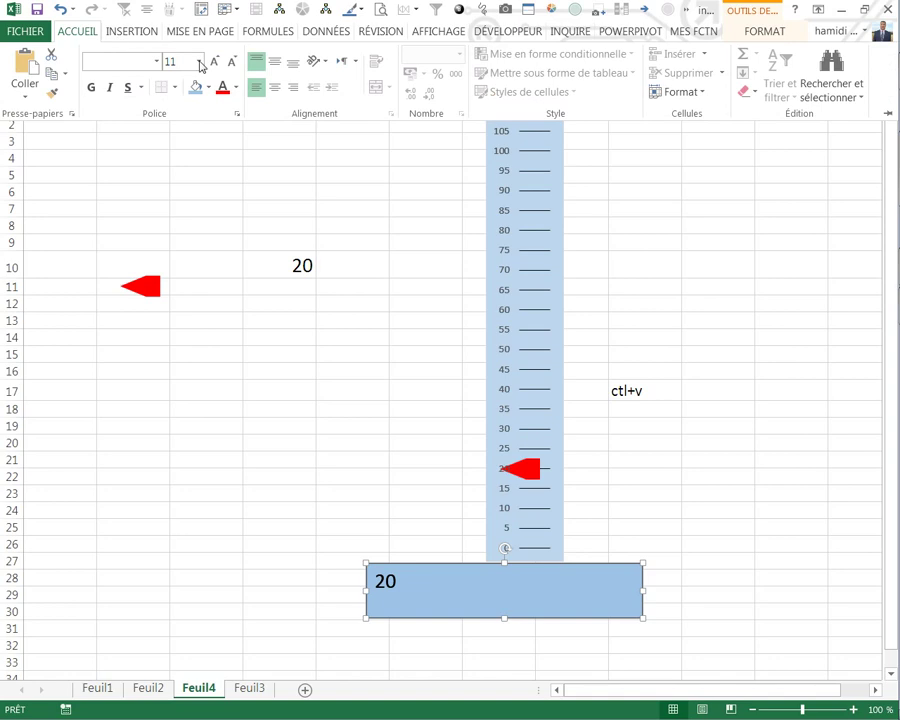
click(274, 61)
click(78, 32)
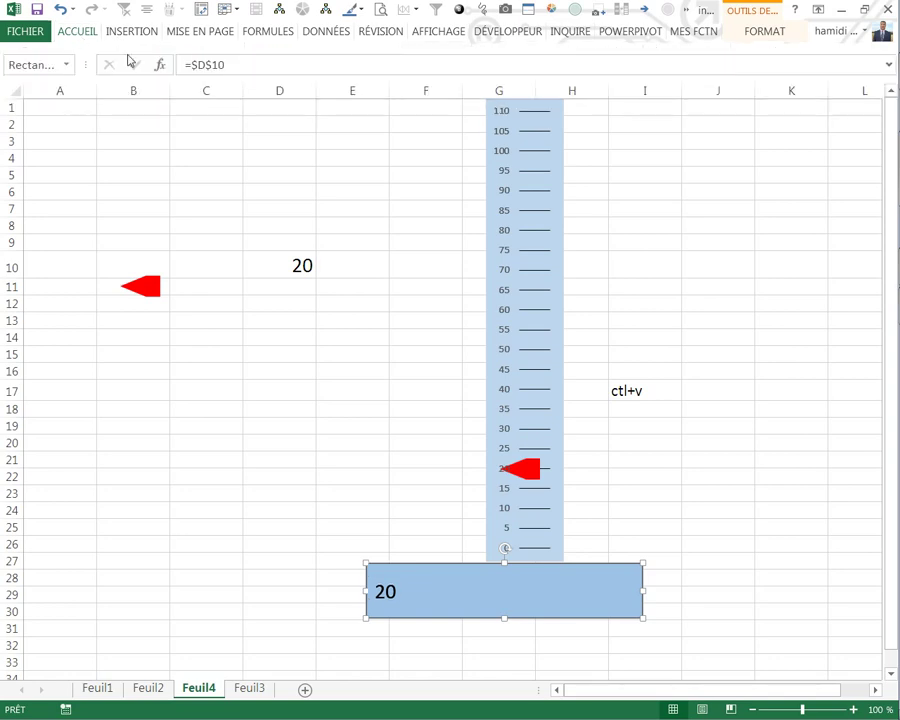
click(65, 32)
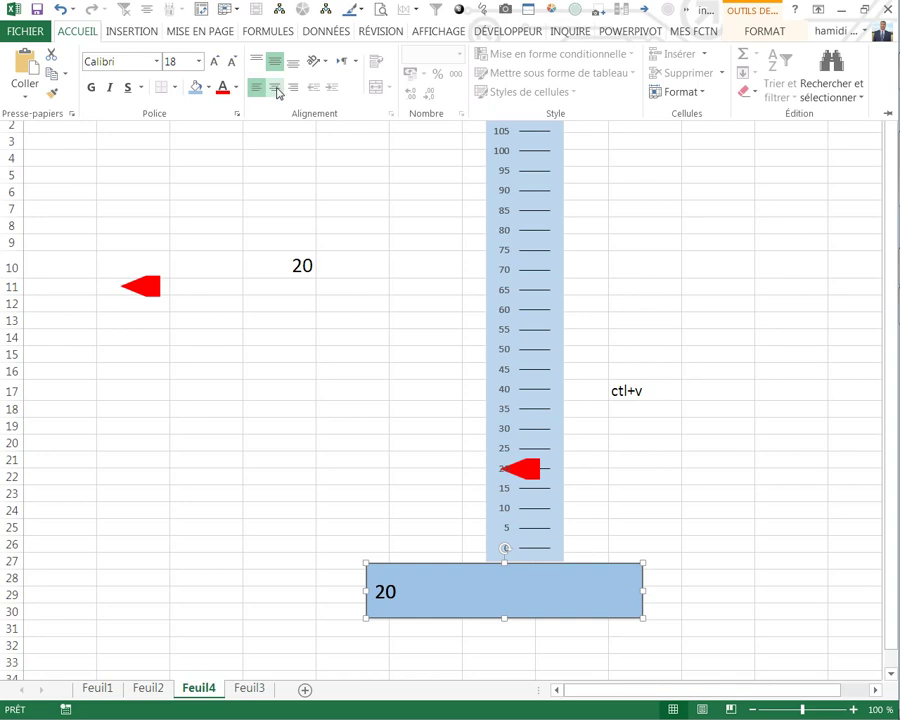
click(275, 88)
click(341, 329)
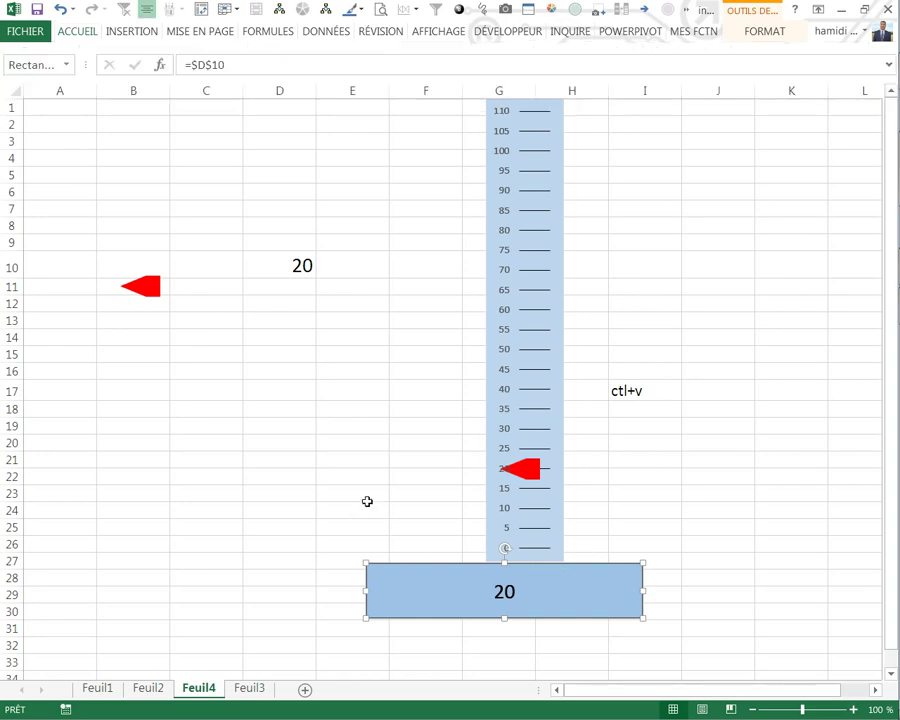
click(302, 271)
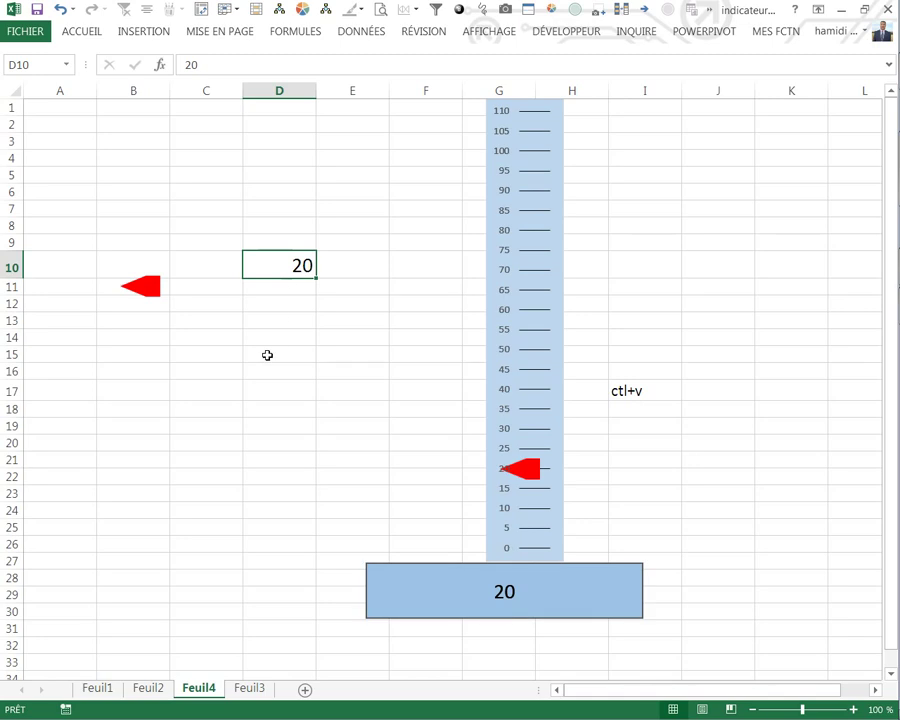
Enter 30, then 105, then 40 in D10, checking the arrow and base update
text(30)
key(Return)
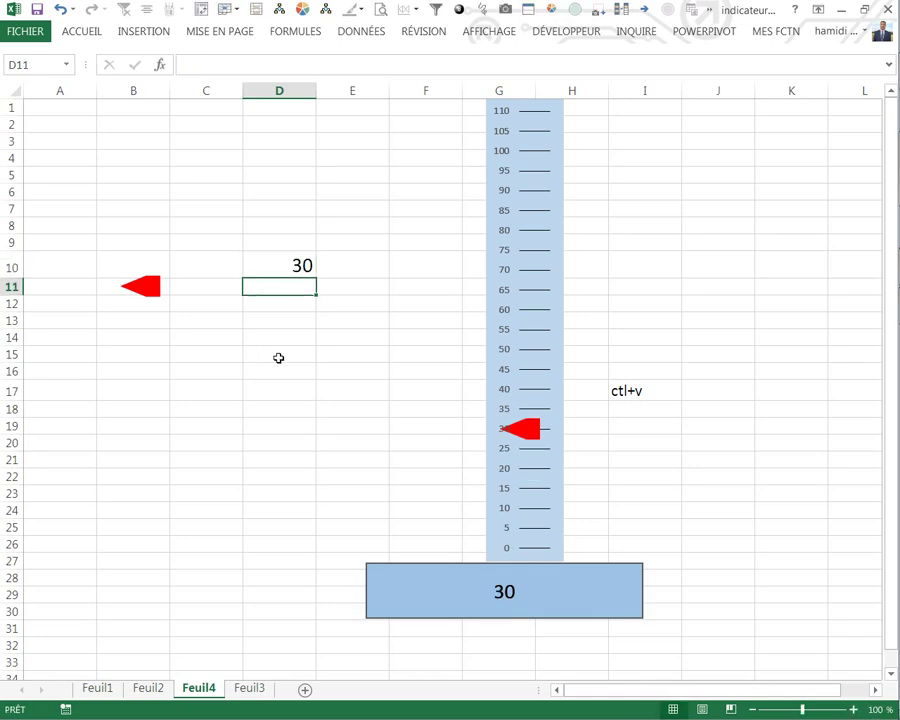
click(281, 265)
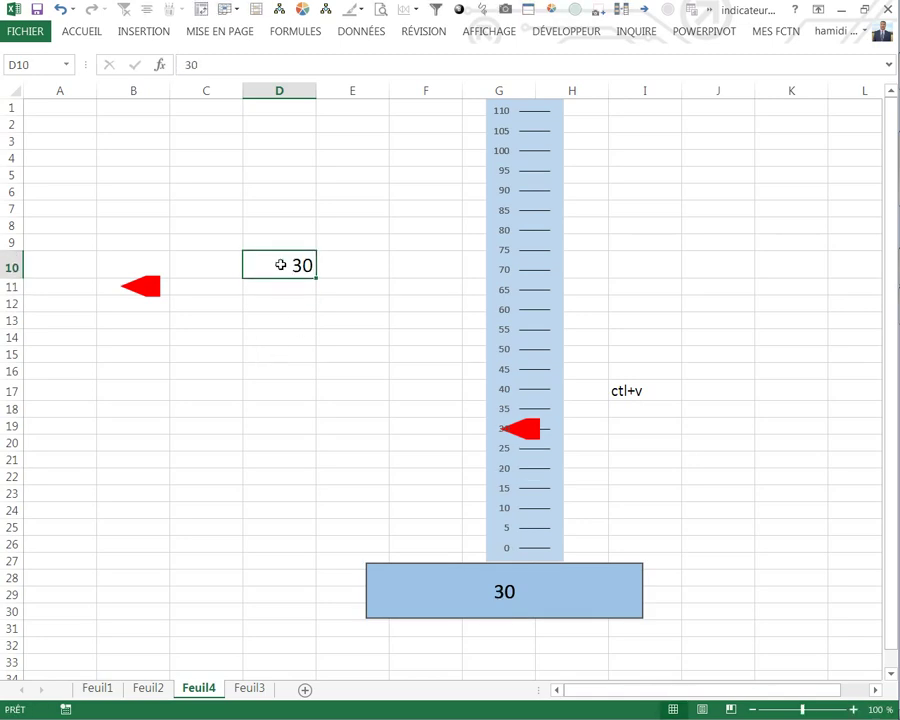
text(105)
key(Return)
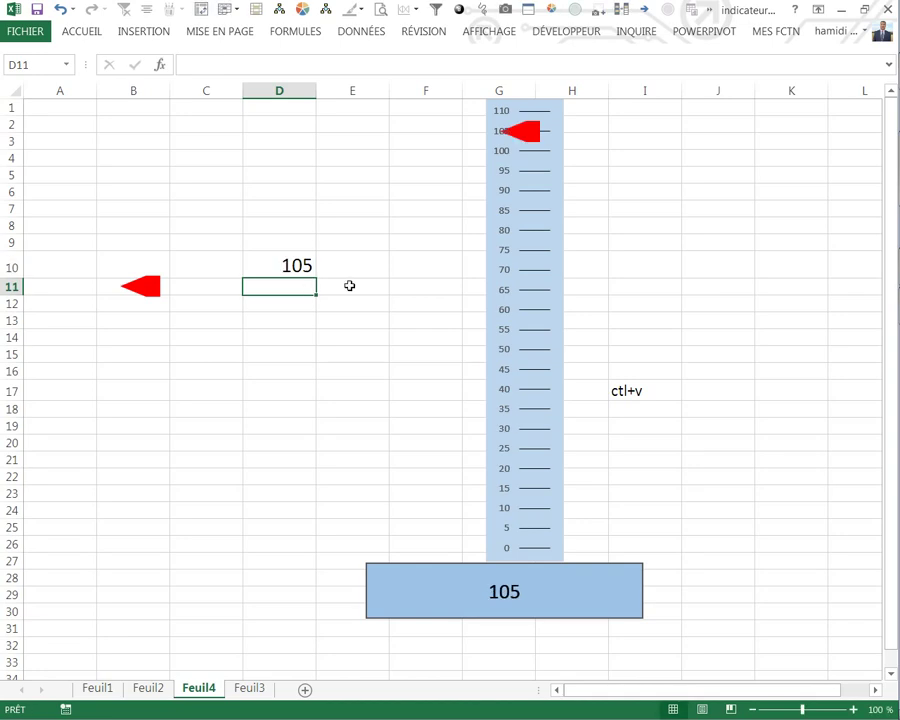
click(290, 268)
text(40)
key(Return)
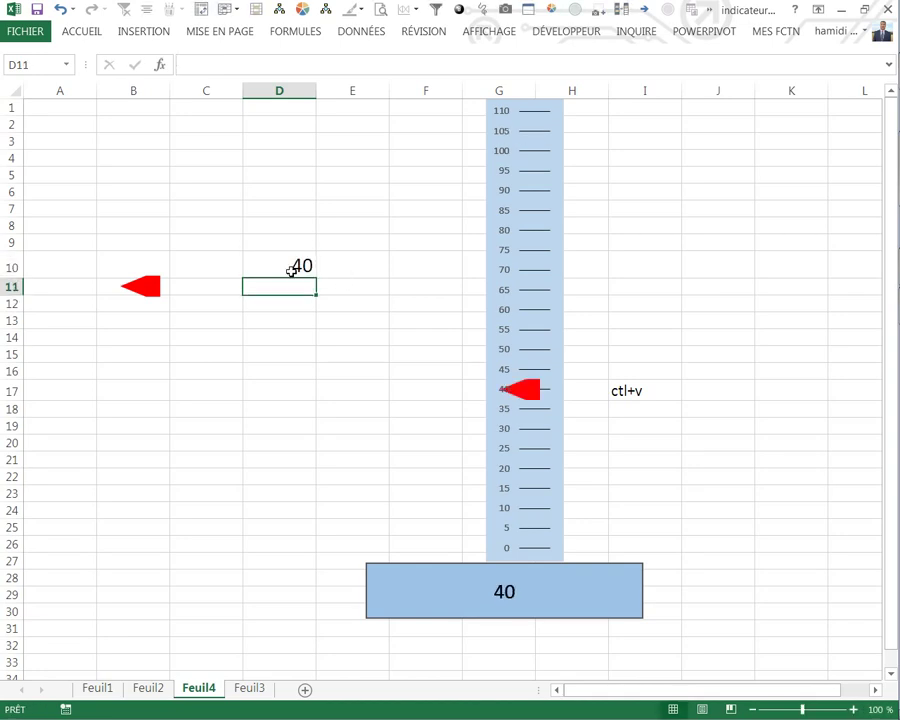
click(281, 372)
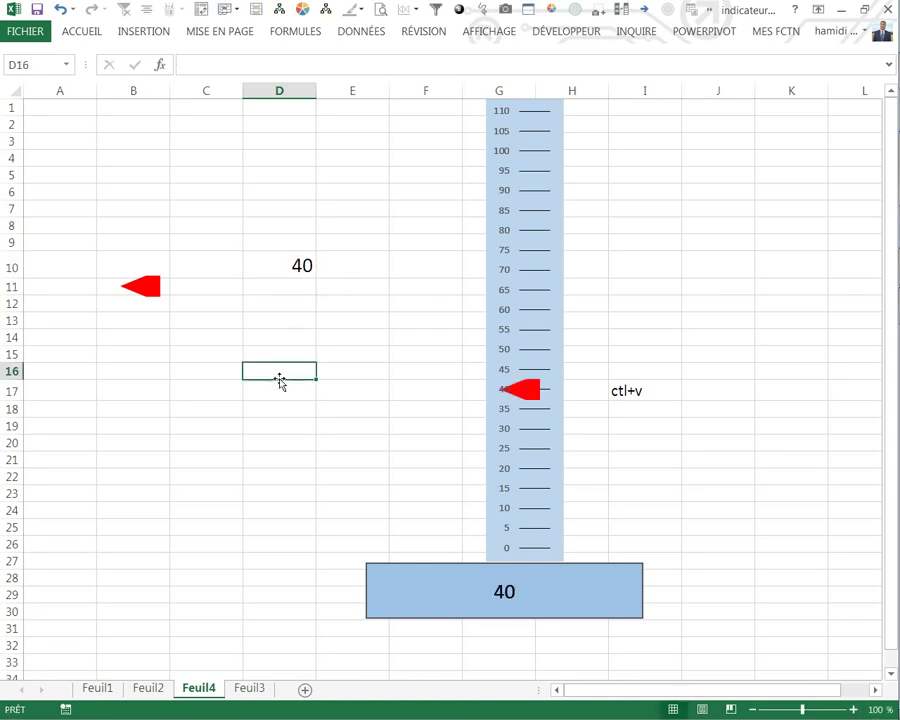
Draw a short horizontal line in column D near row 13
click(148, 31)
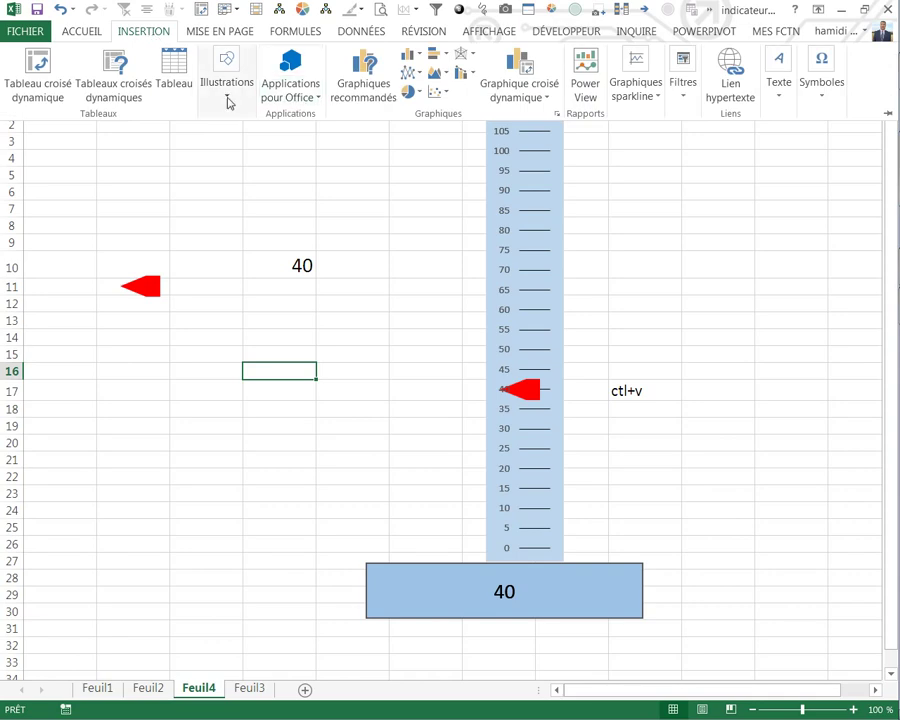
click(228, 95)
click(296, 160)
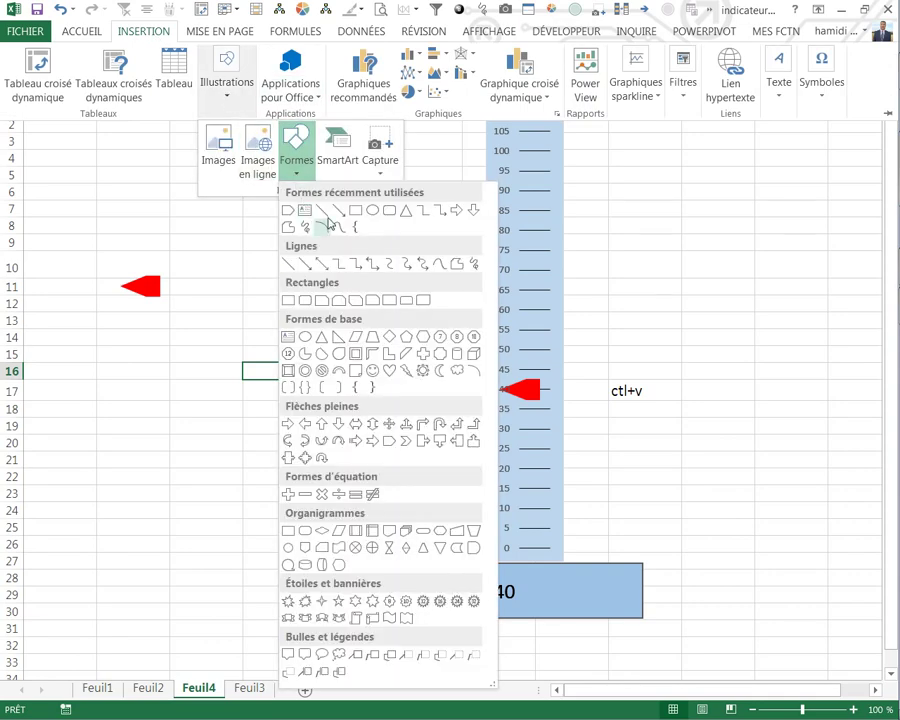
click(324, 212)
drag(314, 322, 270, 322)
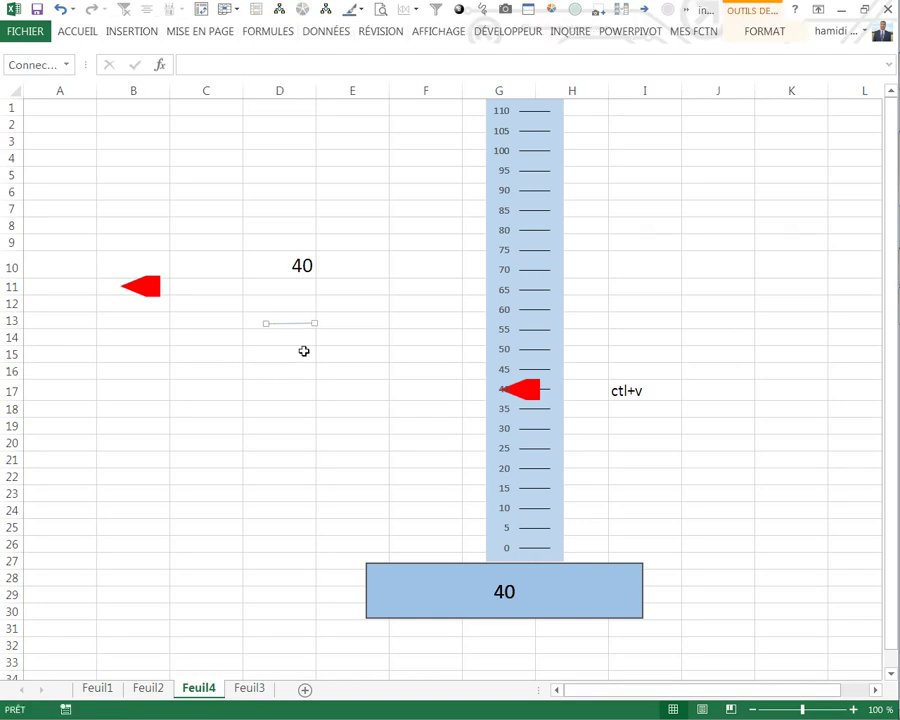
Apply a green line style to the line and shorten its left end
right_click(295, 323)
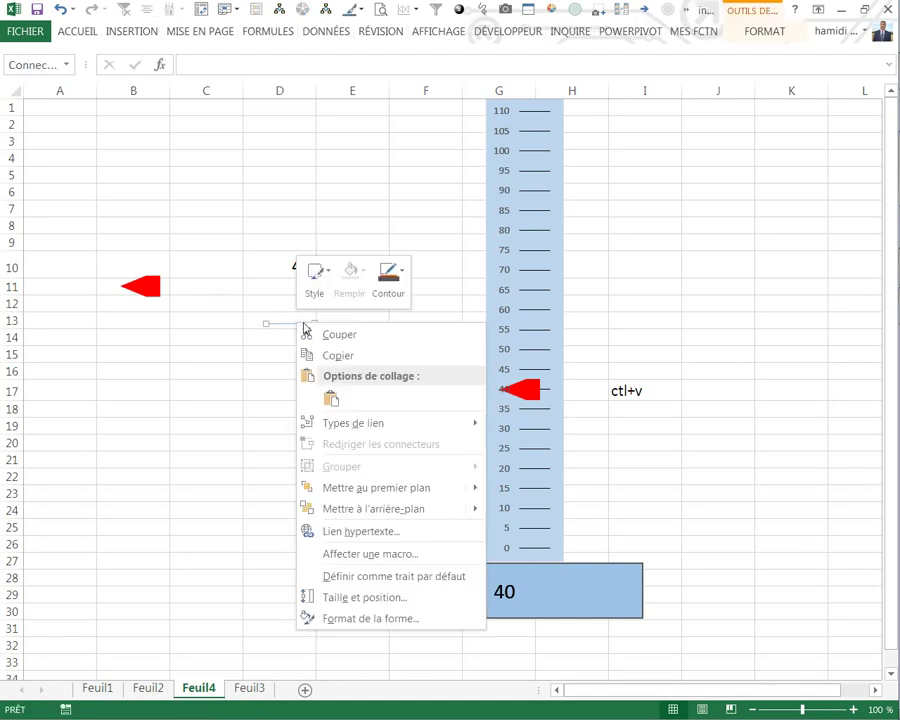
click(403, 278)
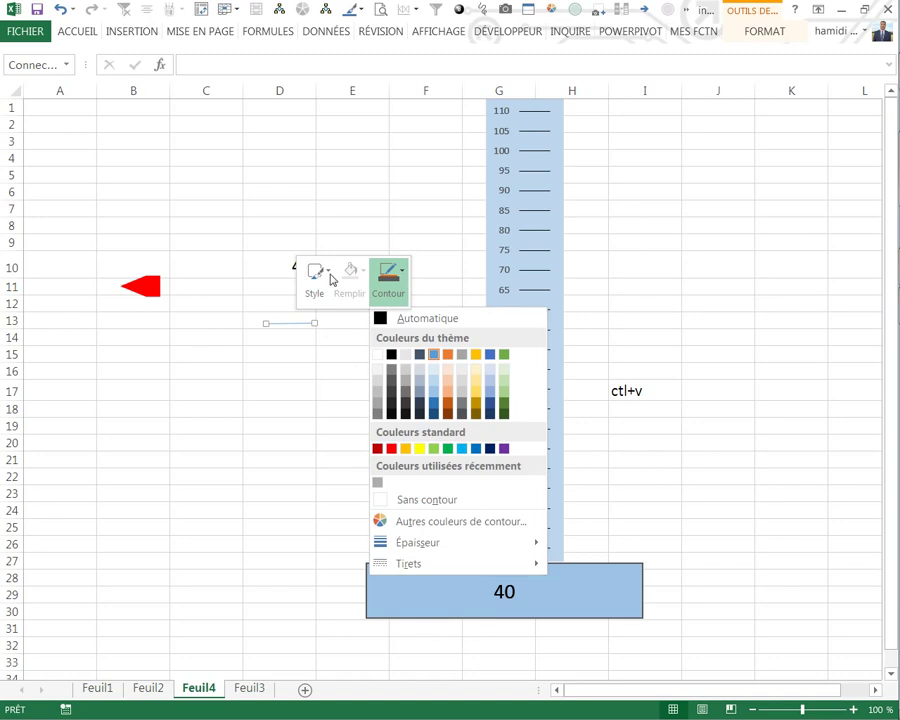
click(333, 279)
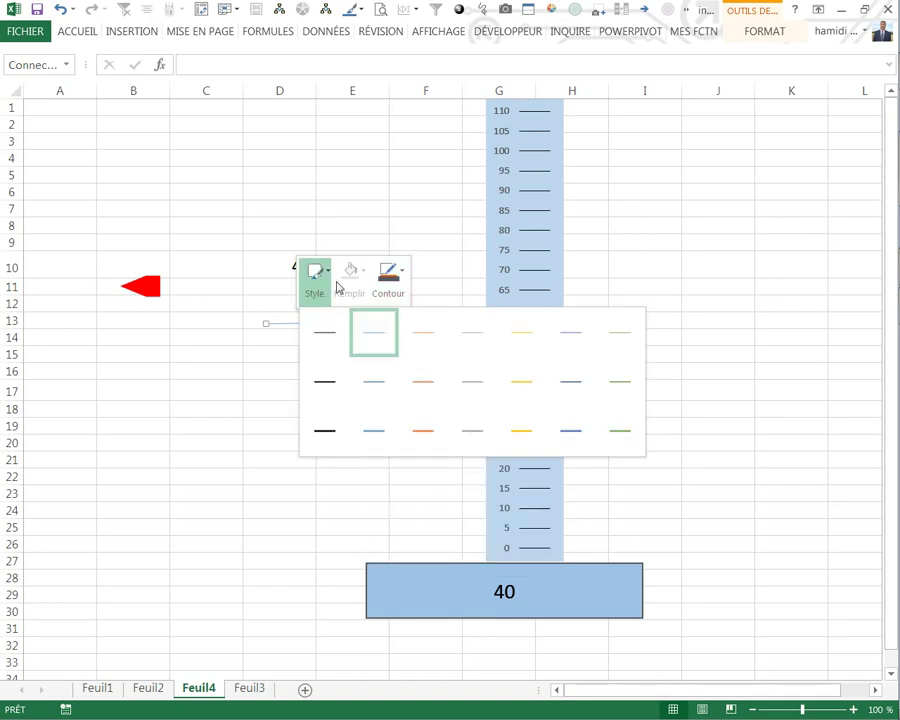
click(617, 432)
click(258, 390)
click(284, 323)
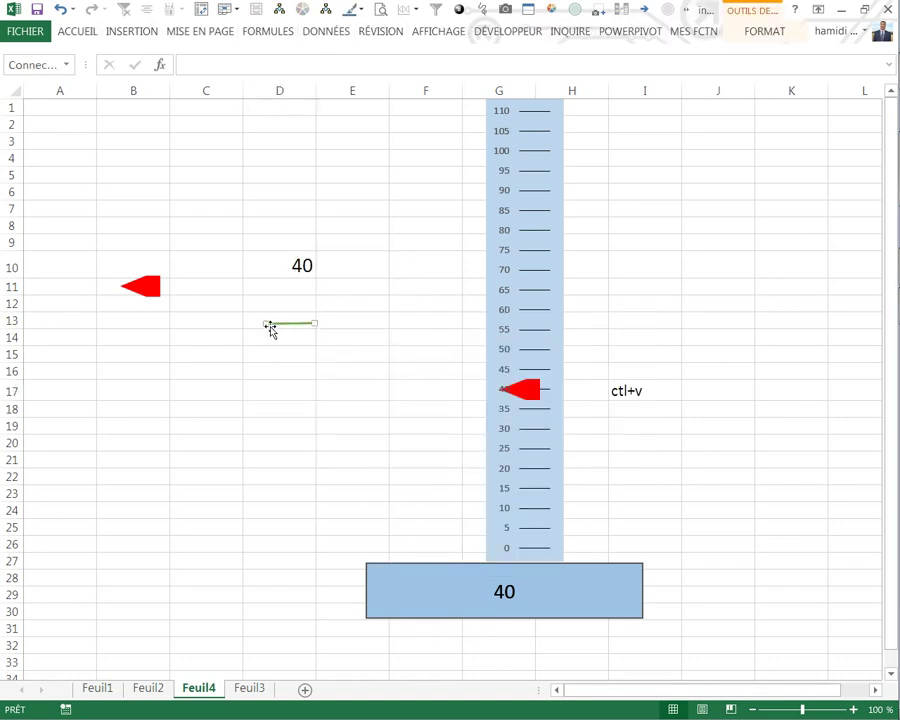
drag(266, 325, 276, 322)
Paste a copy of the green line into the chart at the 100 mark
click(638, 392)
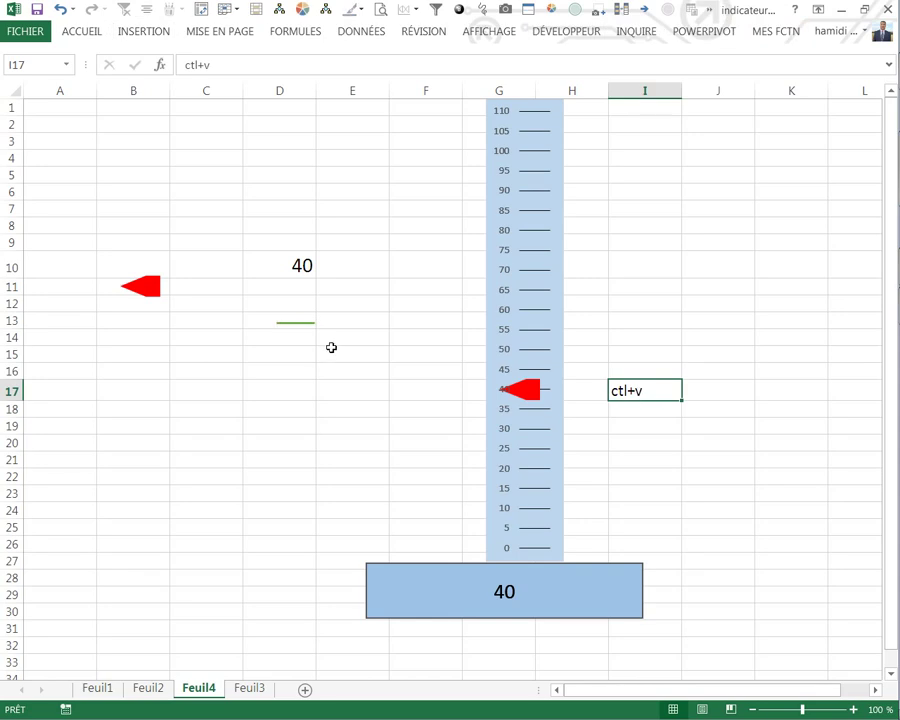
click(284, 324)
click(536, 195)
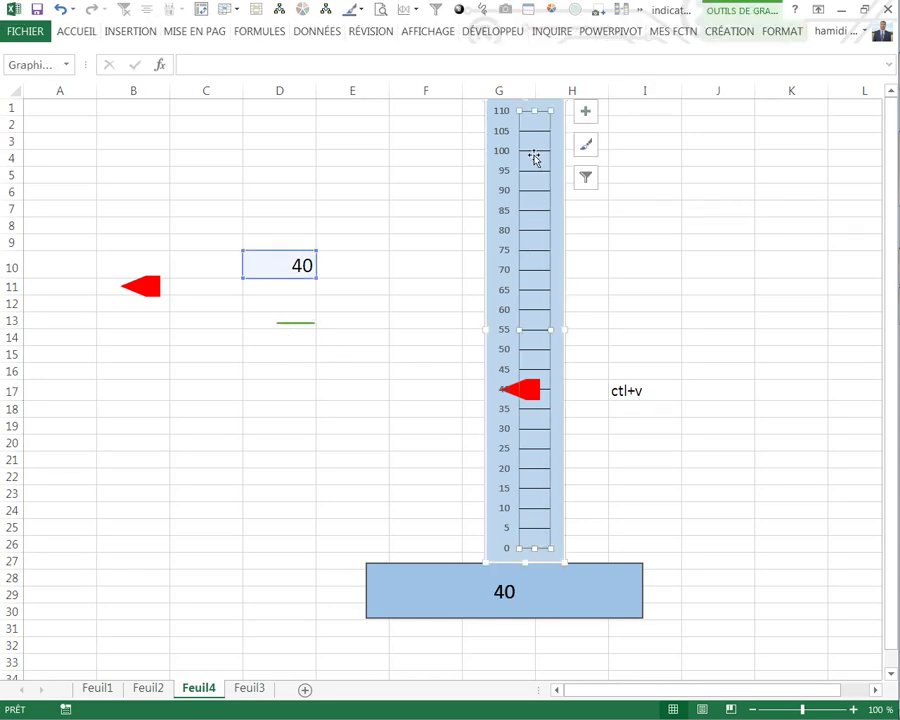
click(535, 152)
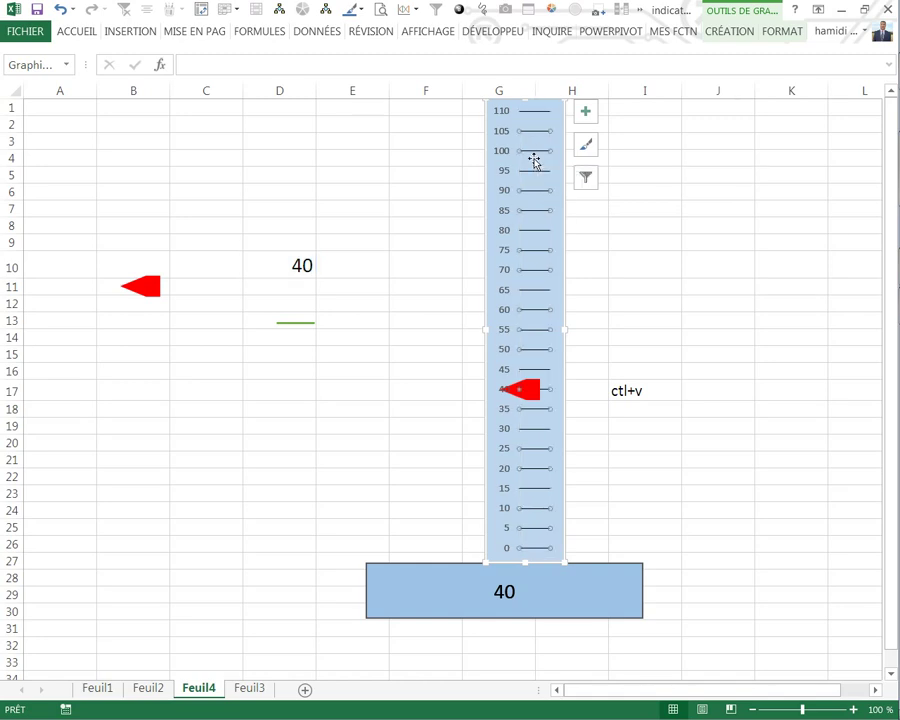
key(ctrl+v)
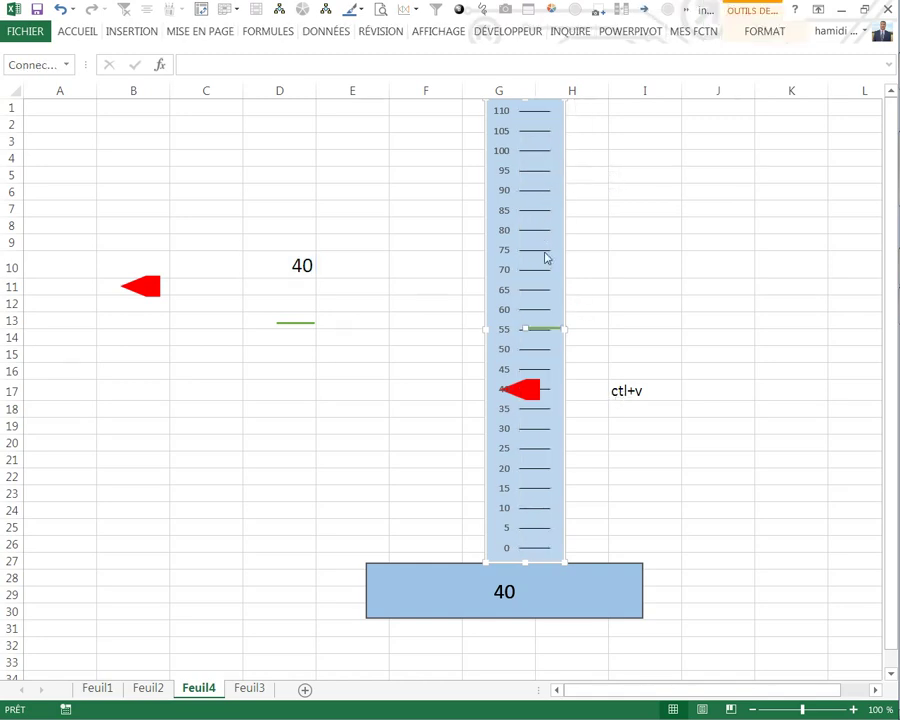
drag(551, 323, 536, 156)
click(644, 265)
click(558, 278)
mouse_move(558, 278)
mouse_down()
mouse_move(632, 285)
mouse_move(558, 278)
mouse_up()
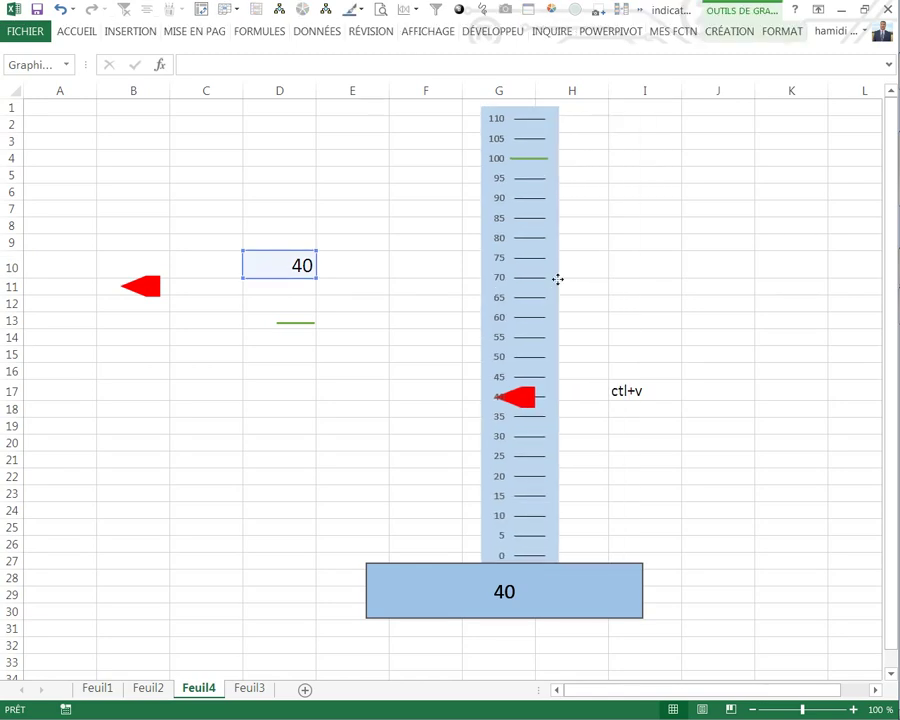
click(392, 336)
Set D10 to 20, then 56, confirming the arrow follows
click(293, 268)
text(2)
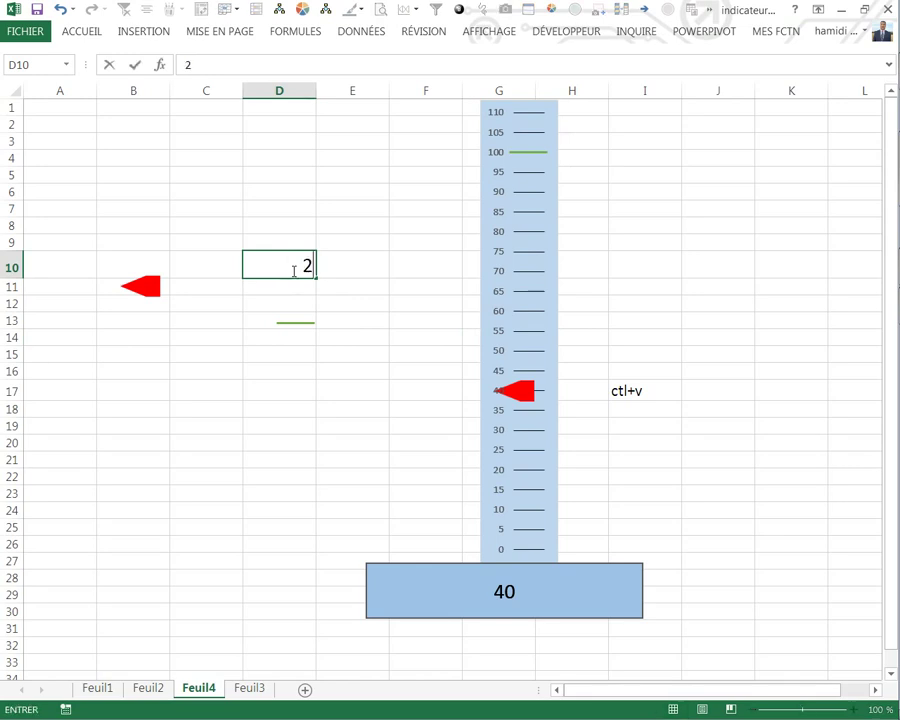
text(0)
key(Return)
click(300, 268)
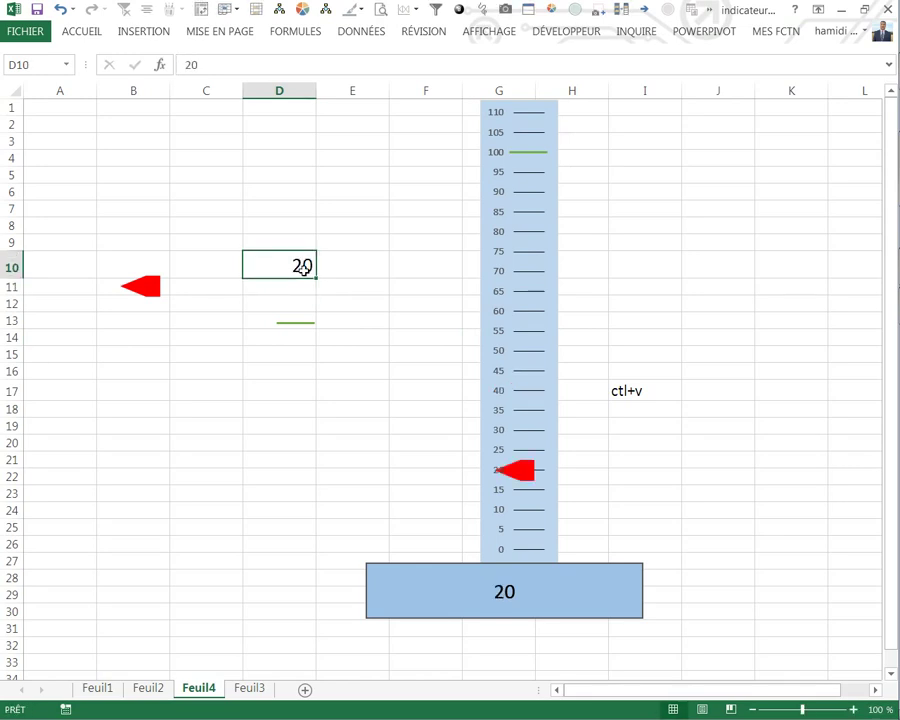
text(56)
key(Return)
click(289, 410)
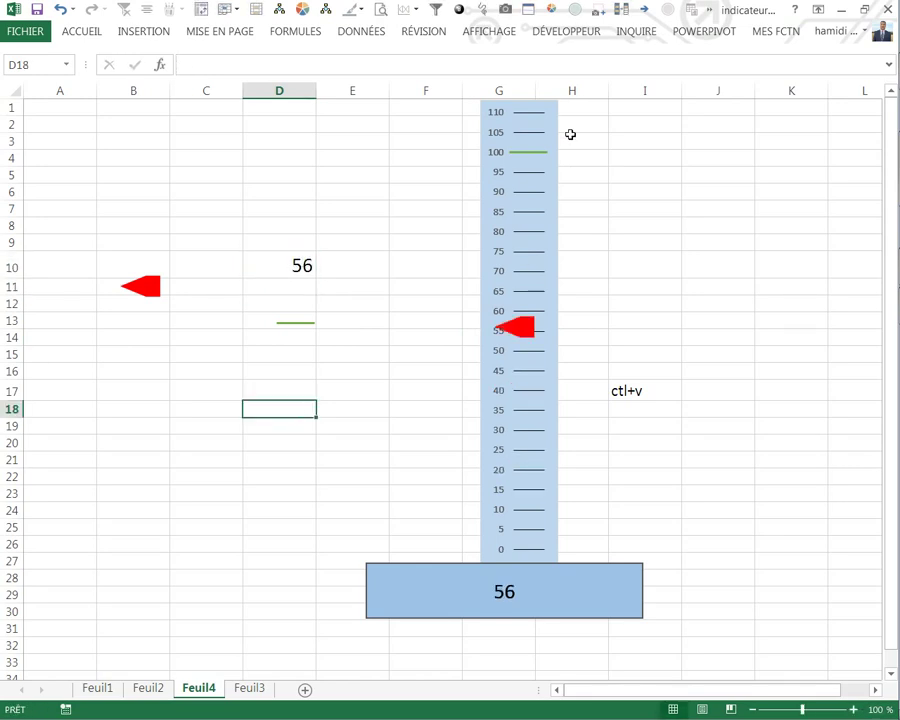
Review the gauges on Feuil2, Feuil1 and Feuil3, then right-click Feuil4's vertical axis
click(149, 688)
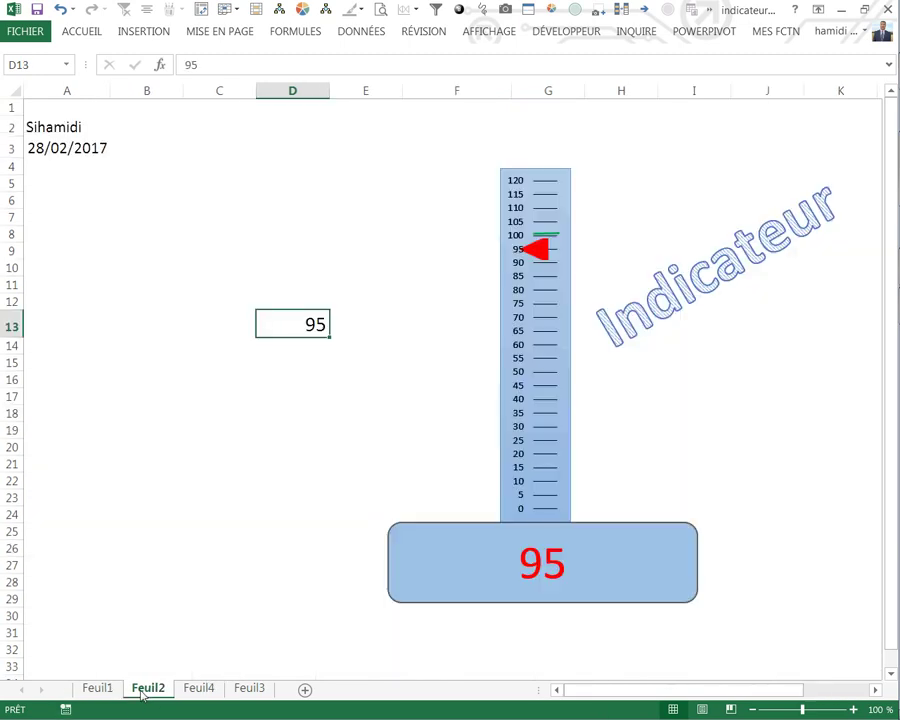
click(100, 690)
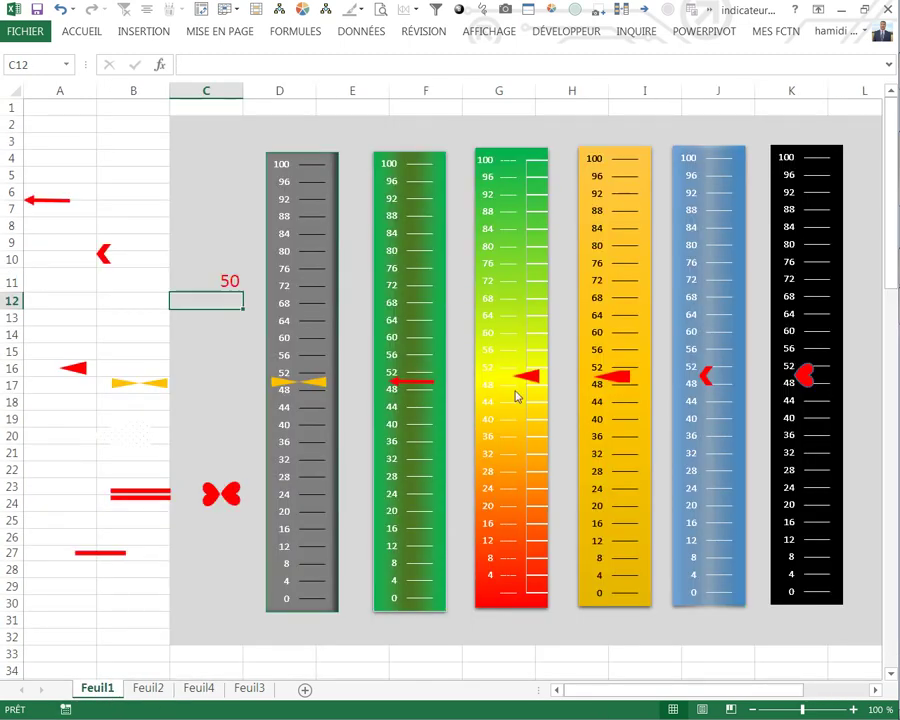
click(249, 688)
click(198, 688)
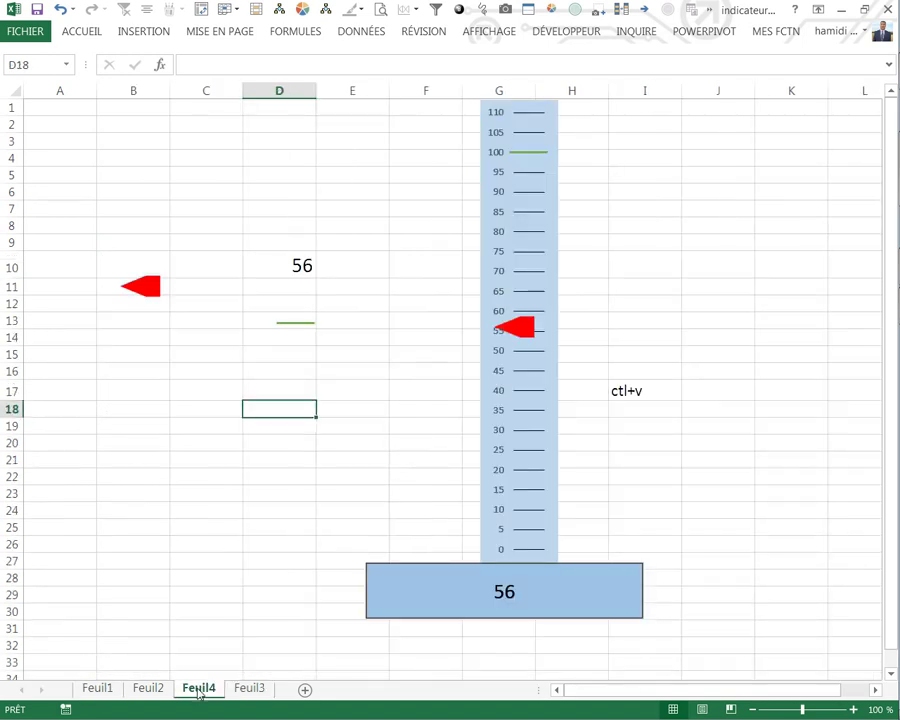
click(495, 233)
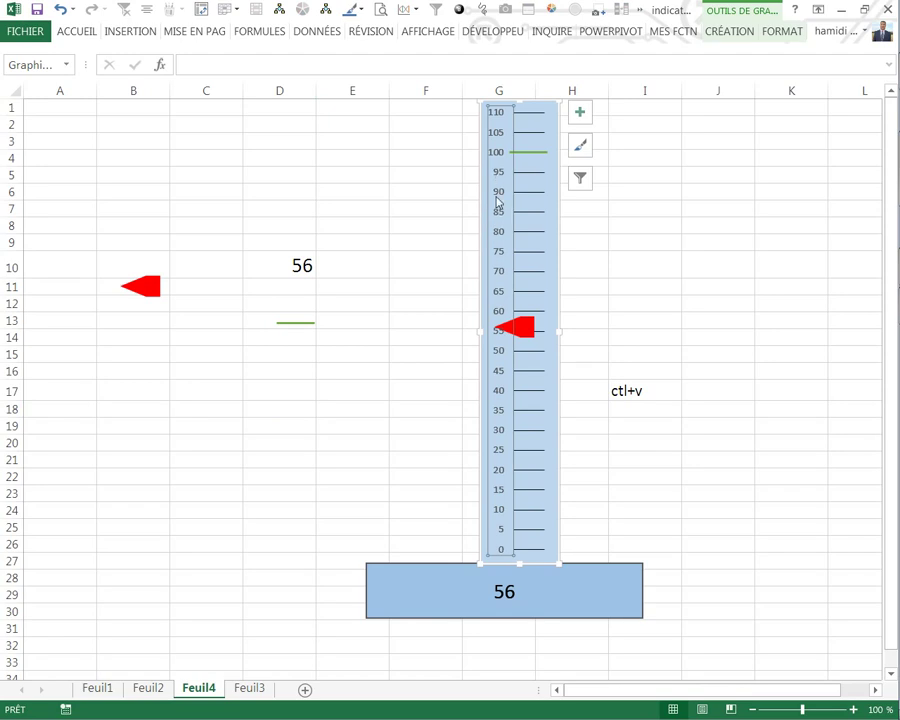
right_click(497, 199)
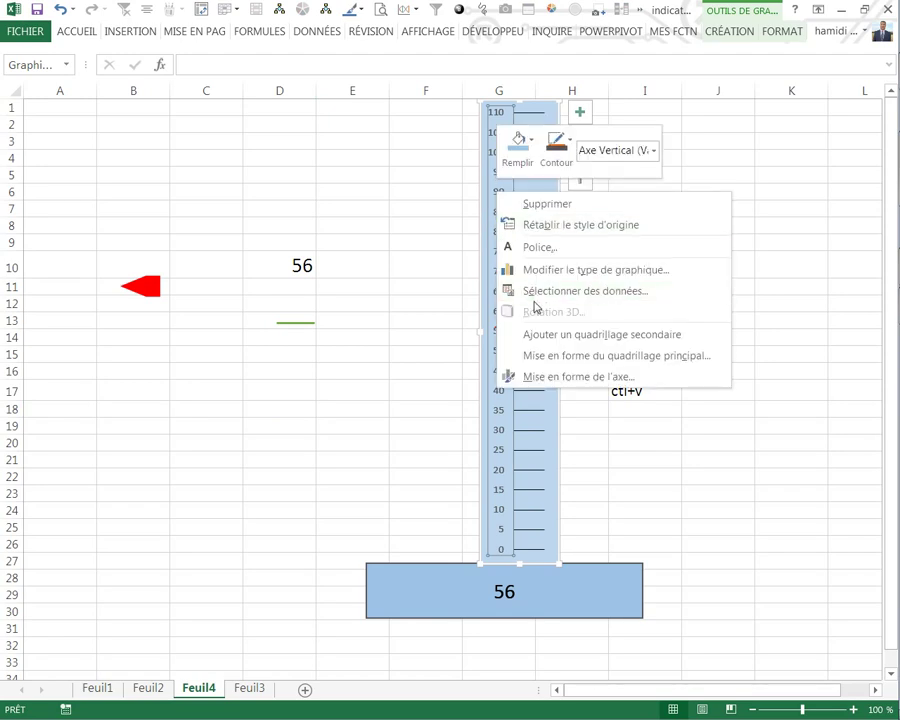
Open Format Axis, expand the Number section and float the panel over the sheet
click(559, 378)
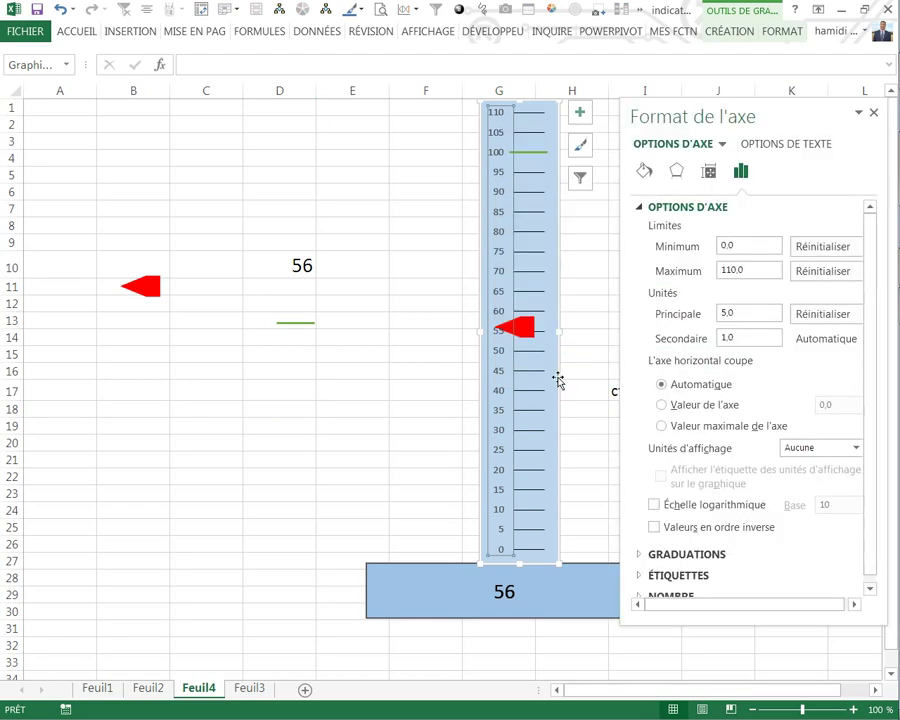
scroll(862, 480, down, 1)
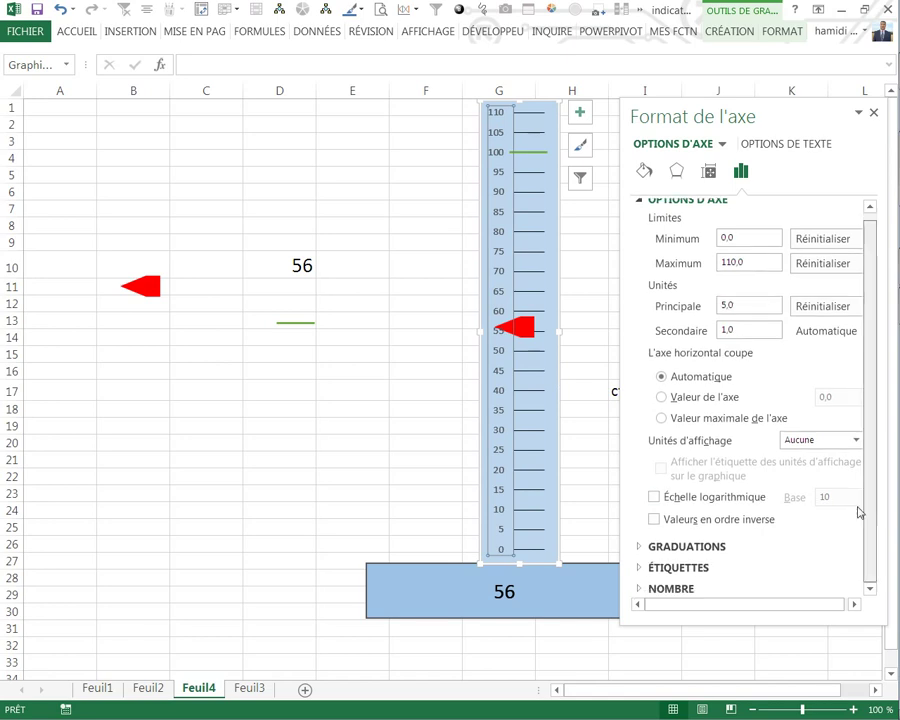
click(650, 591)
drag(868, 486, 872, 550)
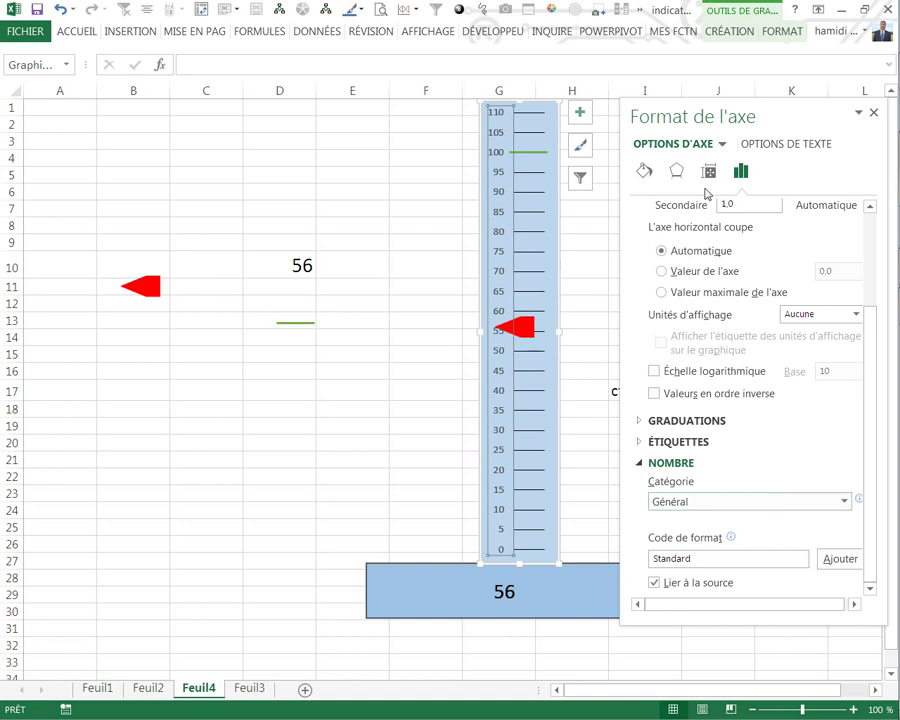
drag(685, 118, 3, 90)
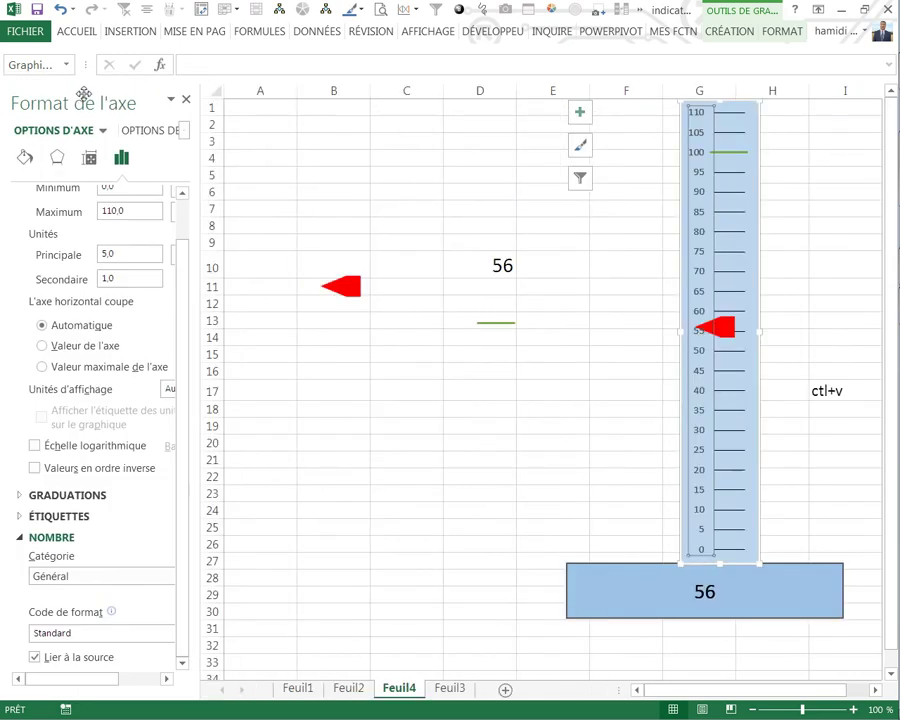
mouse_move(76, 95)
mouse_down()
mouse_move(326, 150)
mouse_move(196, 118)
mouse_up()
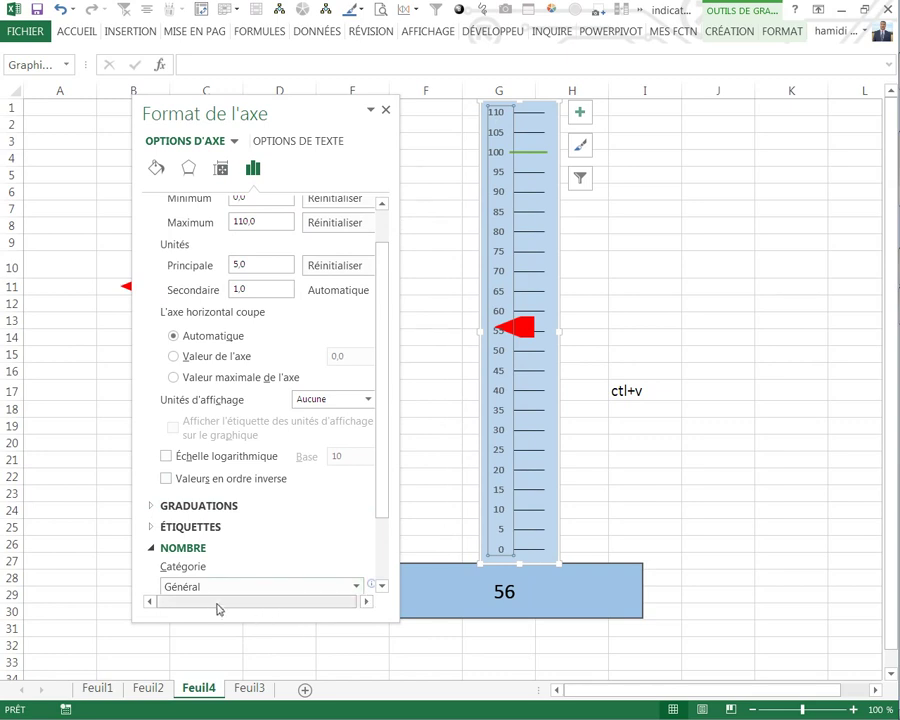
Choose the Custom number category and select the dash format code for editing
click(358, 587)
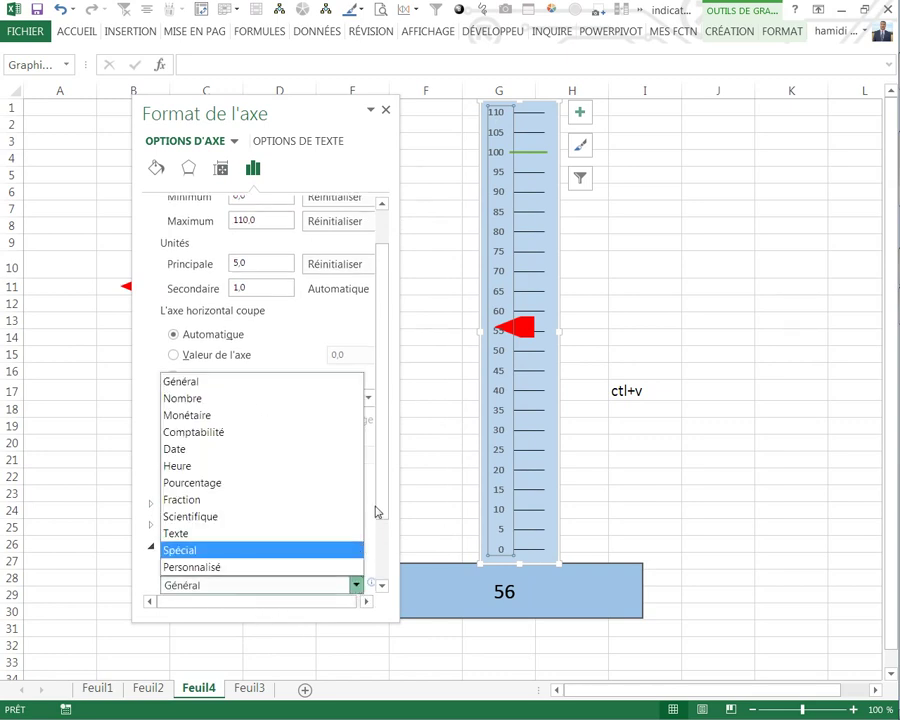
click(219, 567)
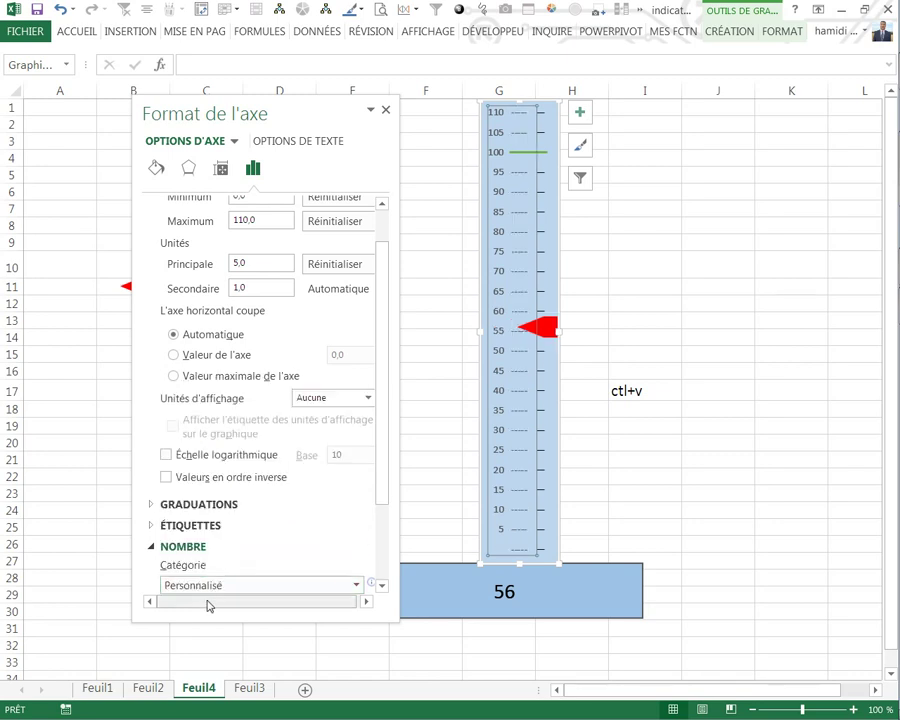
drag(382, 487, 382, 569)
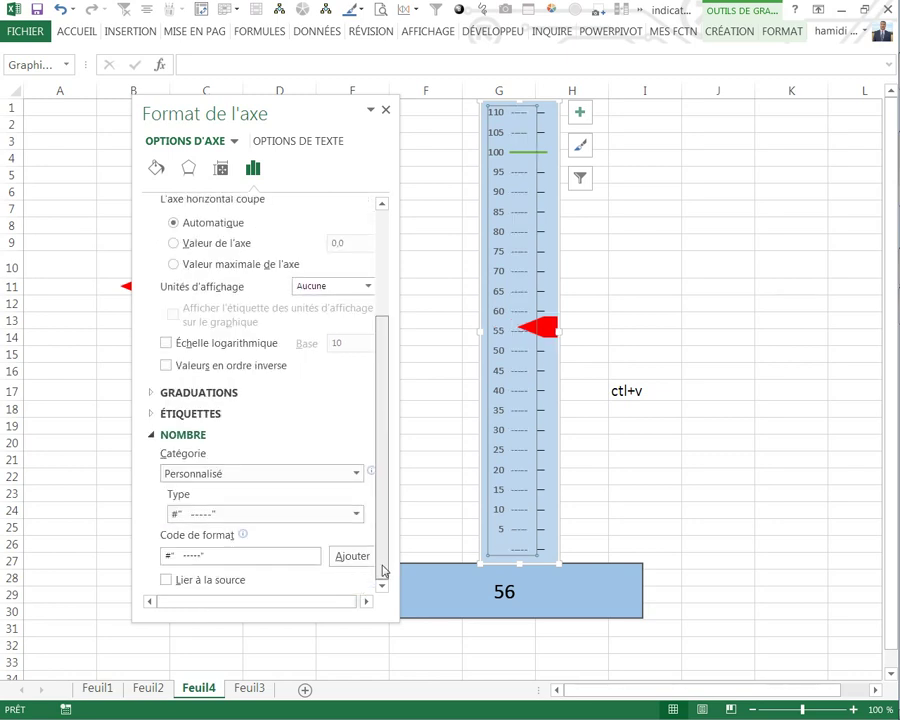
click(222, 517)
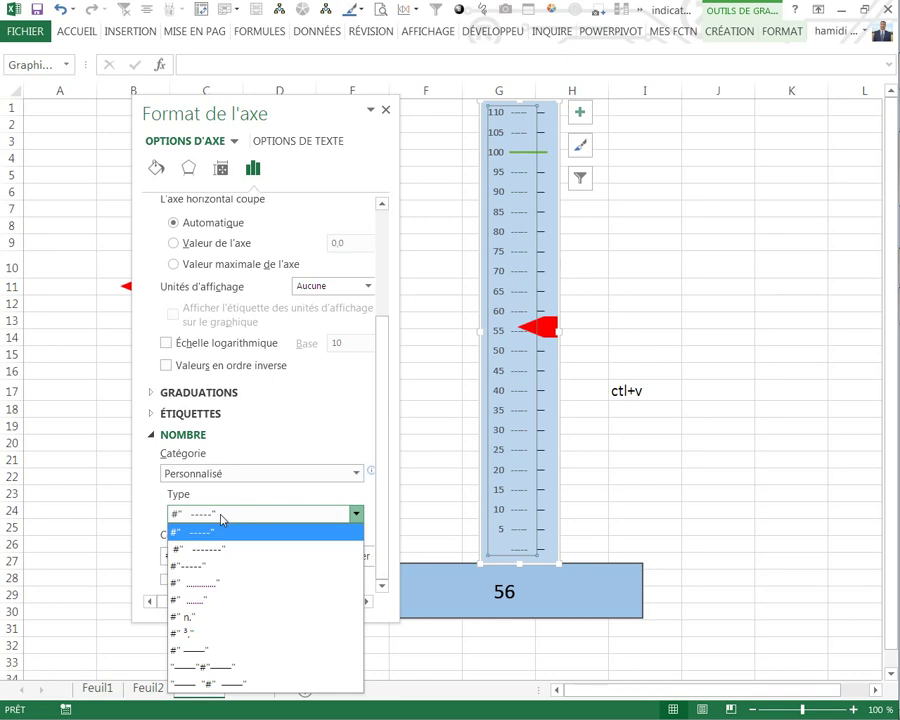
click(183, 434)
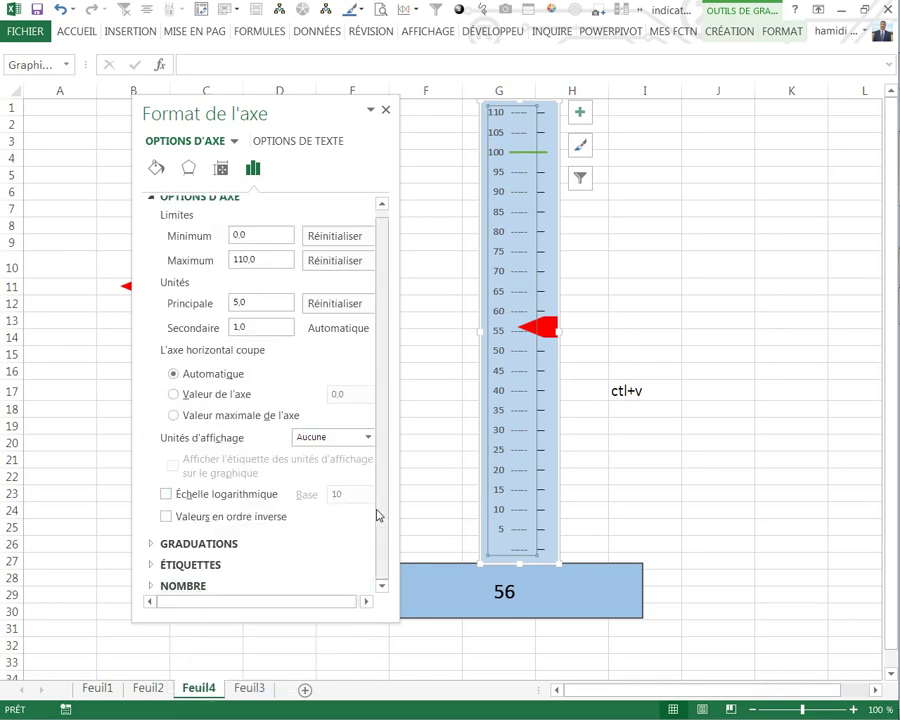
click(152, 586)
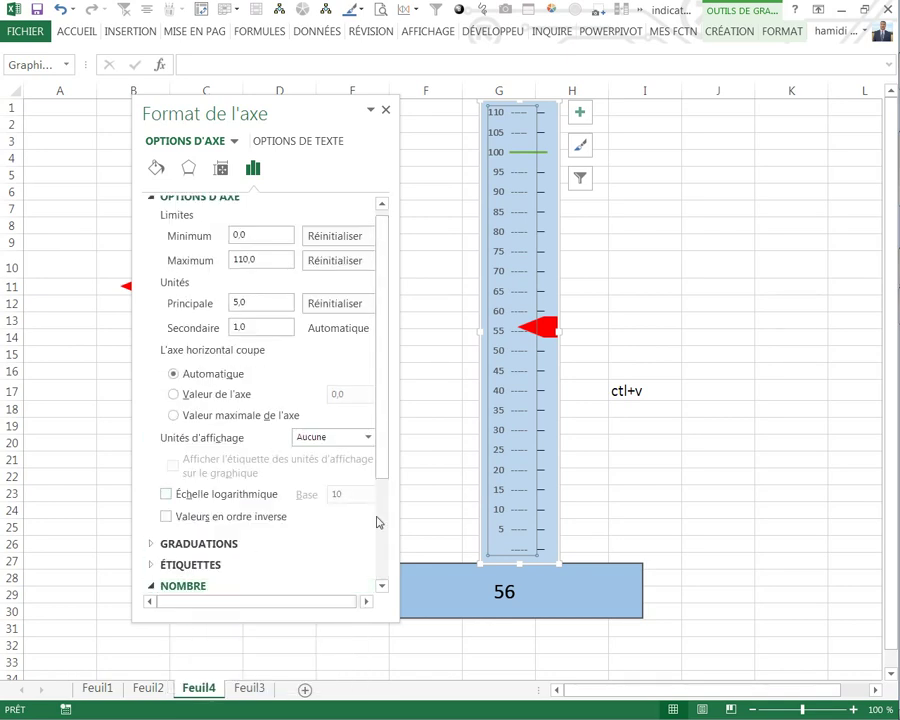
drag(384, 464, 382, 566)
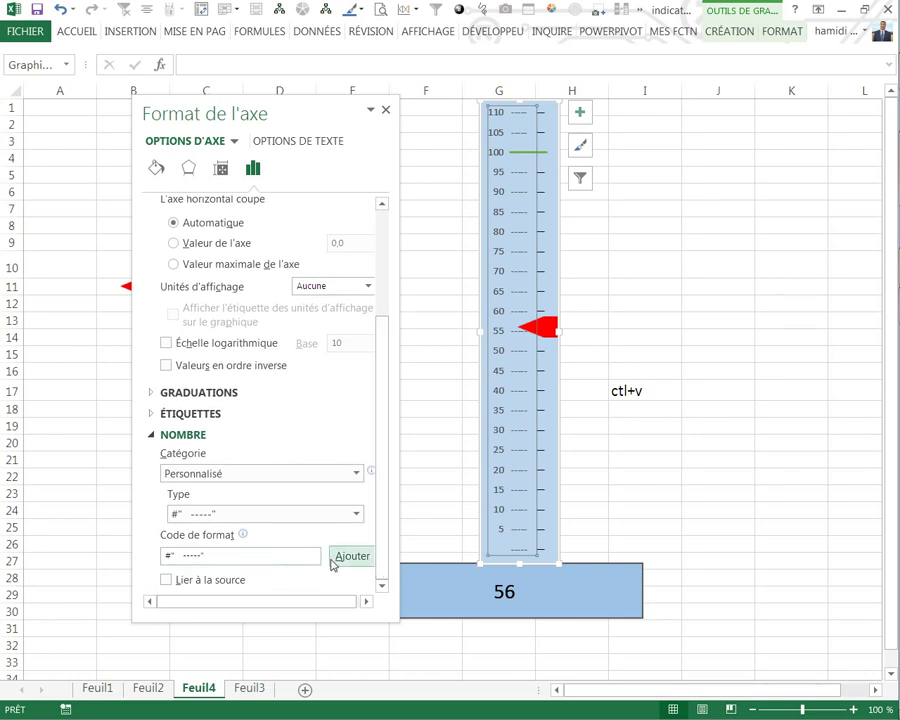
click(222, 555)
Change the axis format code to #"-----" so dashes follow each number, then close the axis pane
double_click(221, 555)
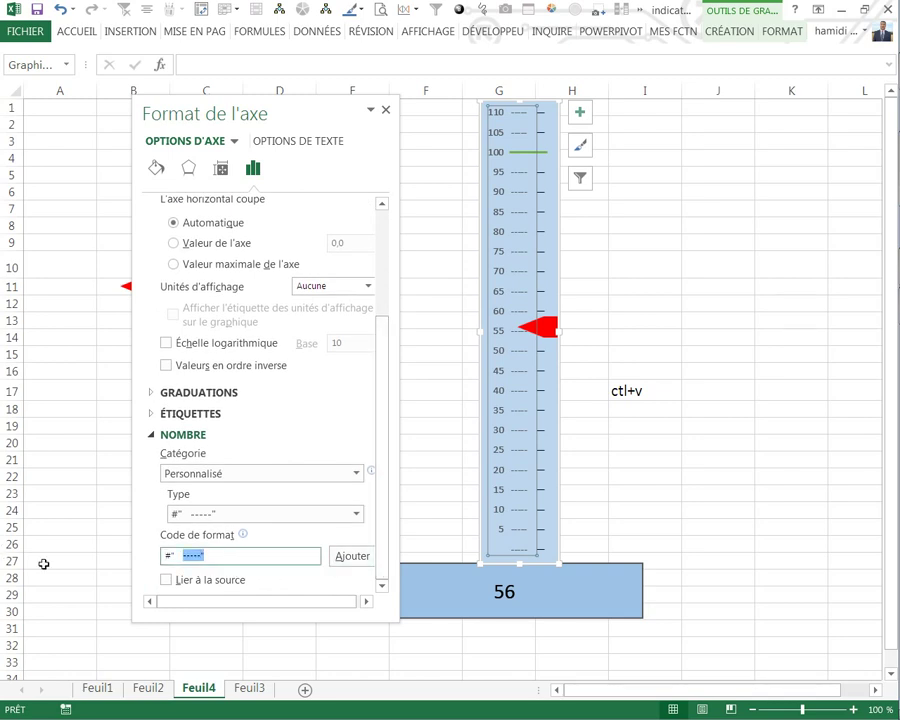
key(BackSpace)
key(BackSpace)
key(BackSpace)
key(BackSpace)
text(--)
click(353, 564)
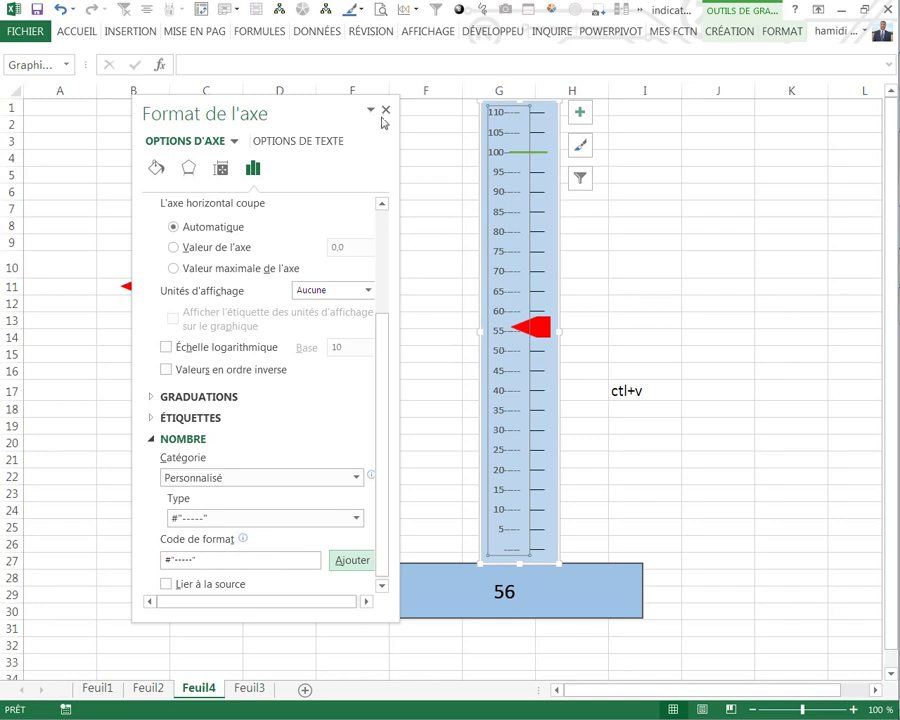
click(386, 110)
click(367, 258)
click(508, 279)
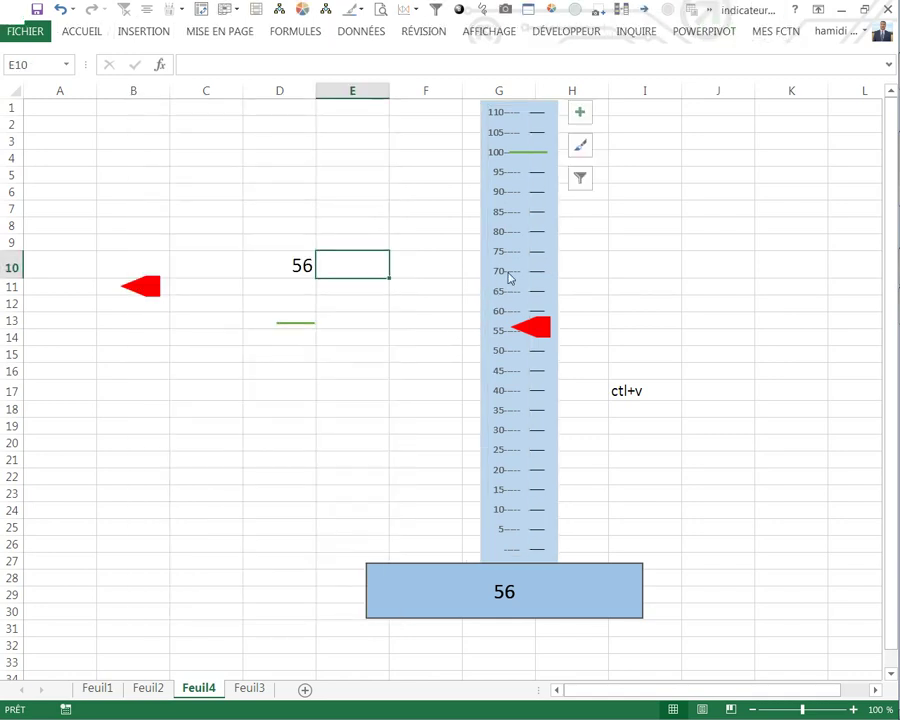
Insert an em dash (U+2014) into cell D18 from the Symbol picker
click(297, 405)
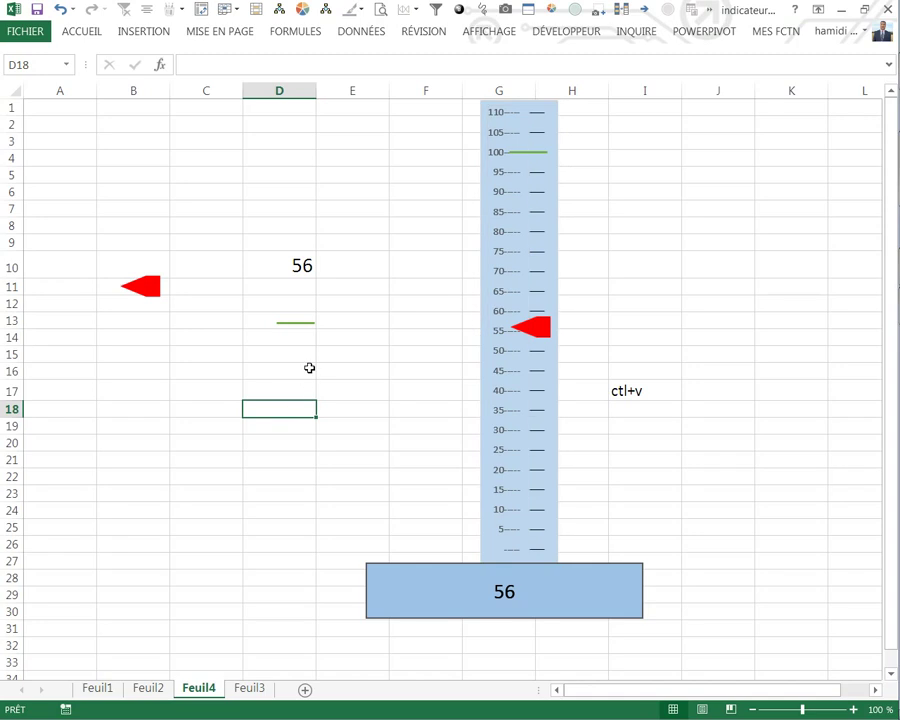
click(144, 32)
click(822, 92)
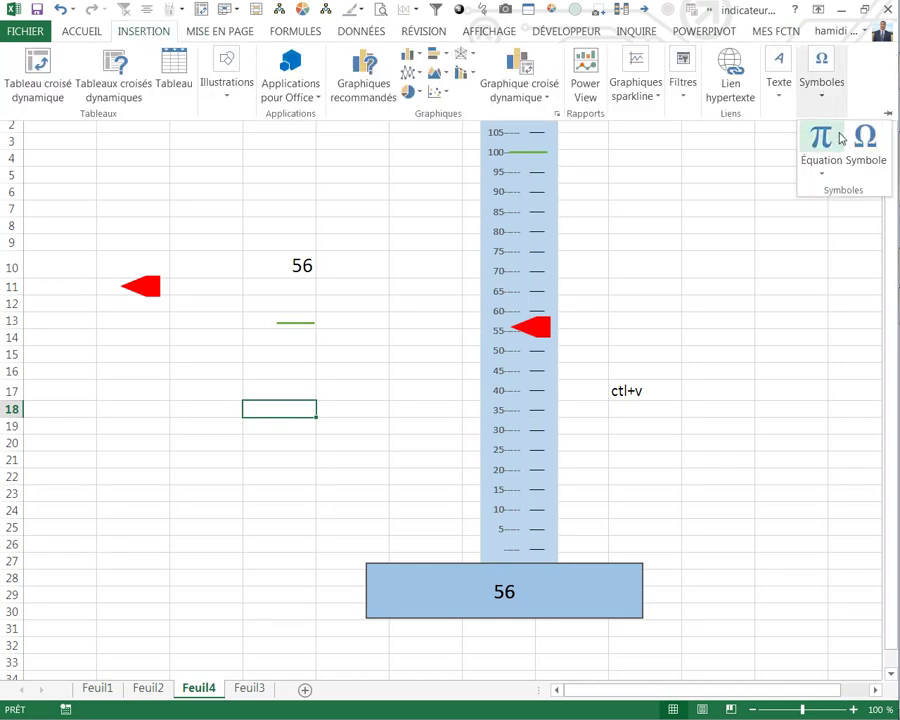
click(864, 150)
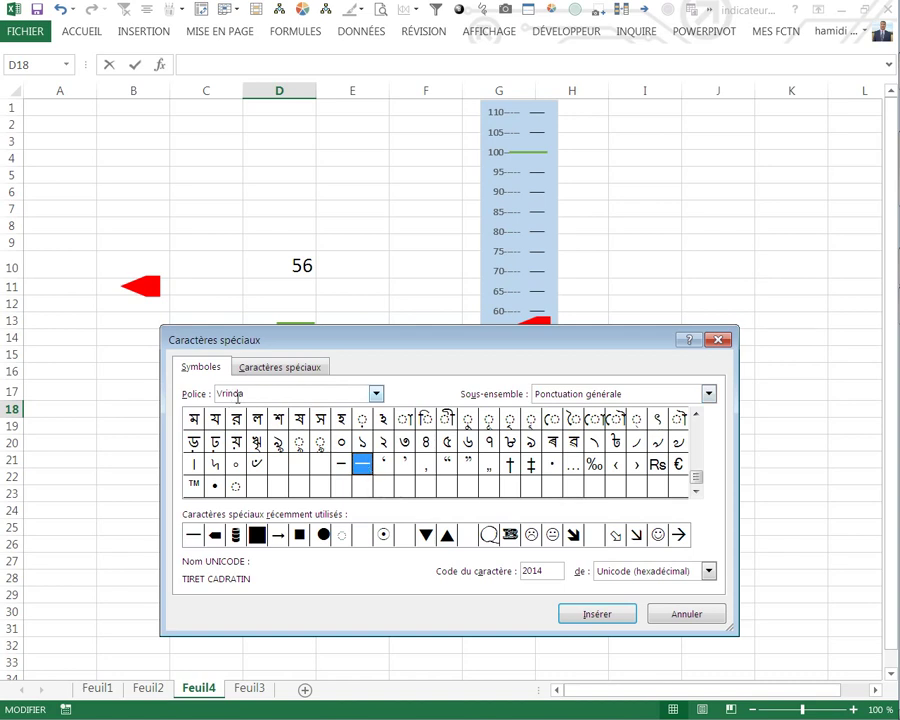
click(585, 617)
click(690, 615)
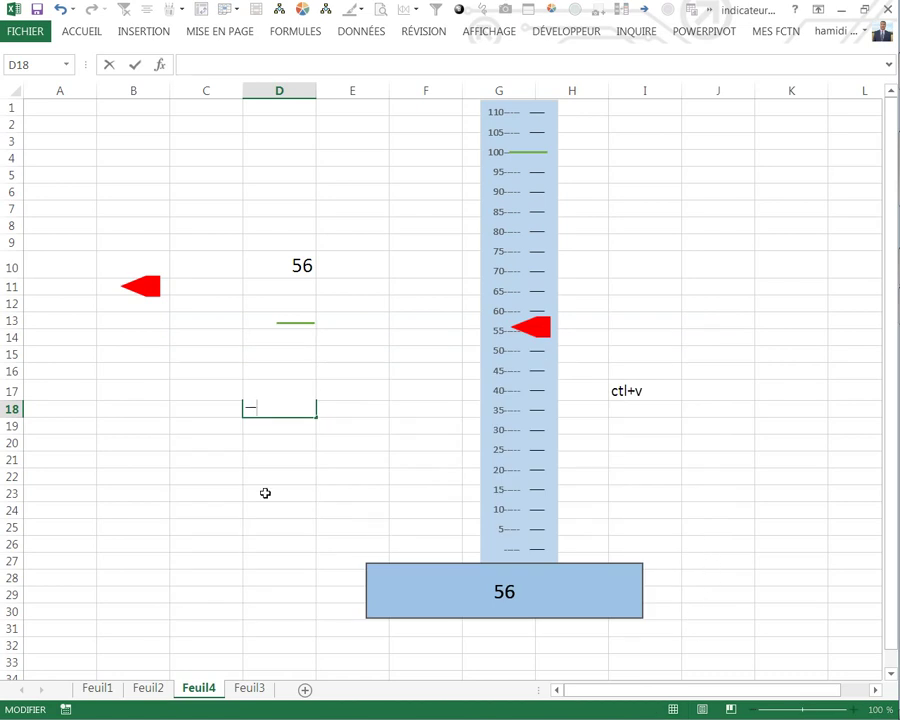
Copy the em dash from D18 and select the chart's vertical axis
click(699, 540)
click(281, 458)
click(272, 408)
double_click(272, 408)
drag(272, 408, 222, 408)
click(498, 468)
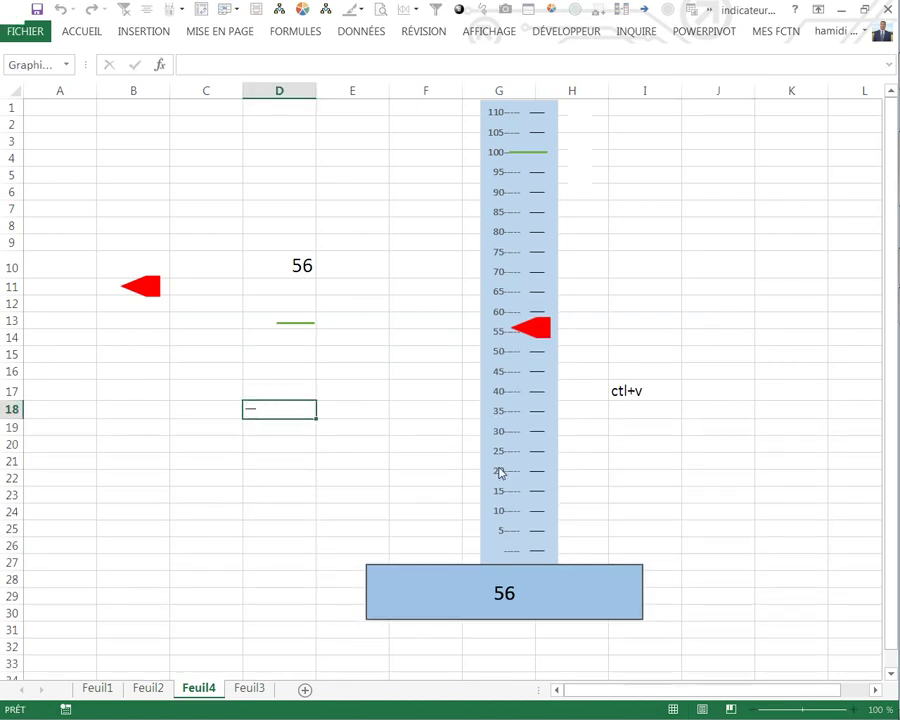
right_click(498, 468)
Replace the hyphens in the axis format code with em dashes, giving #"——"
click(550, 651)
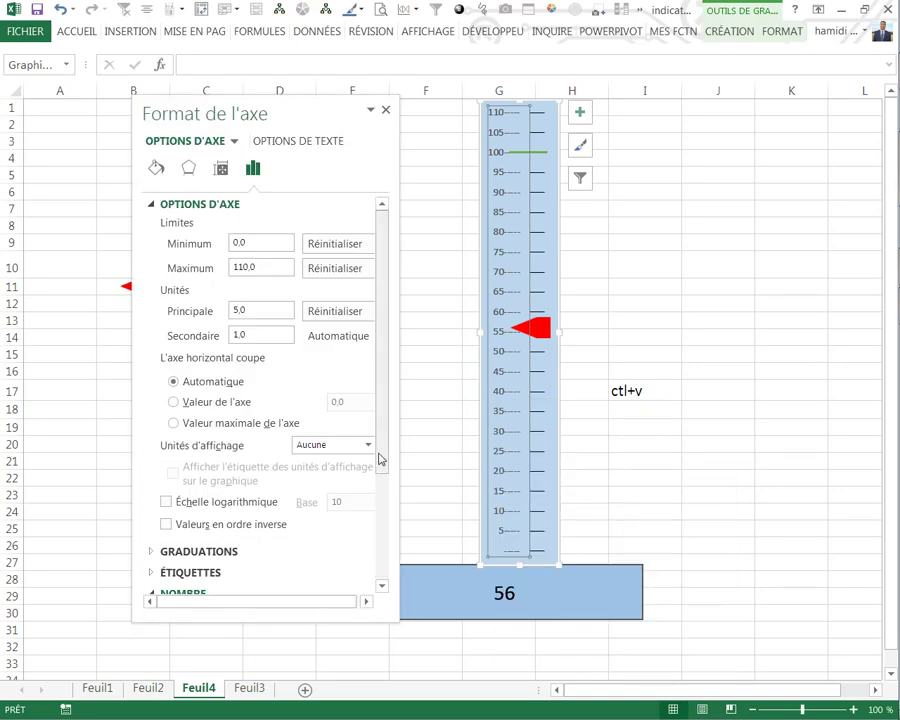
drag(381, 457, 385, 563)
click(212, 557)
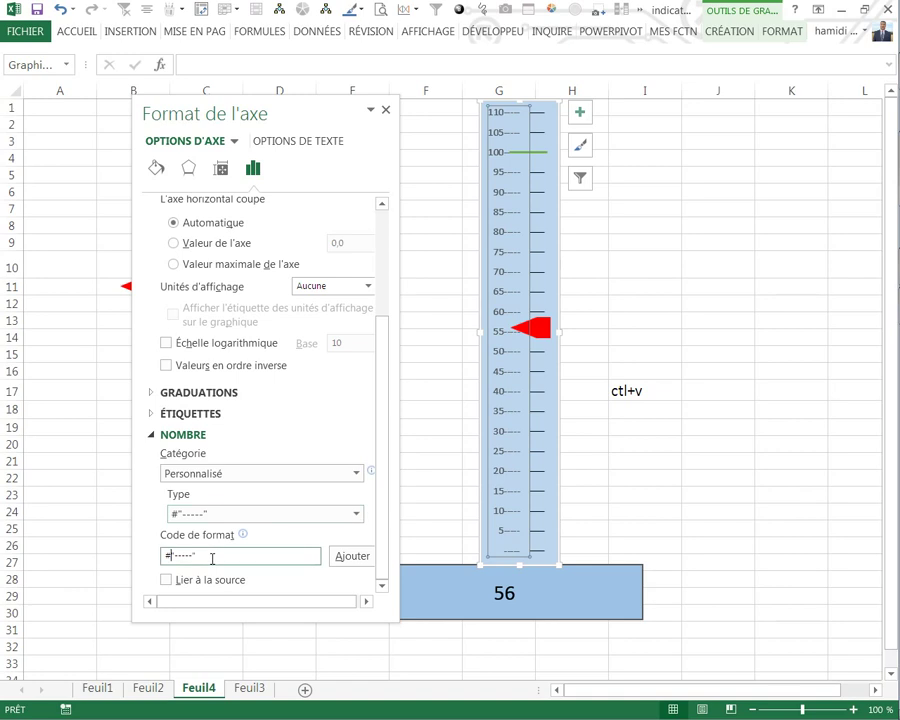
drag(181, 555, 72, 560)
text(")
text(--)
click(350, 557)
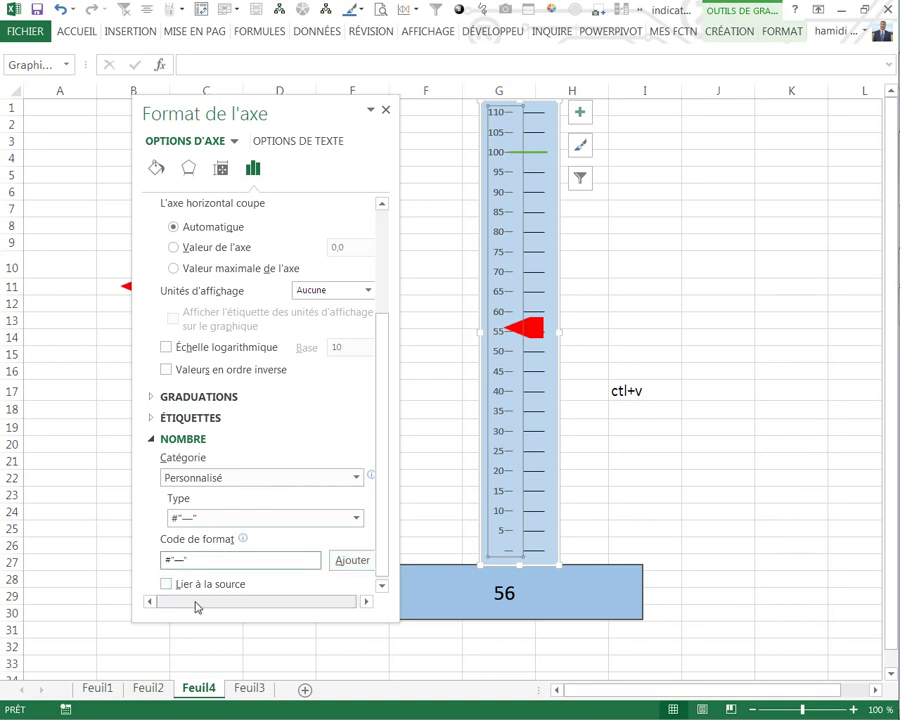
click(350, 560)
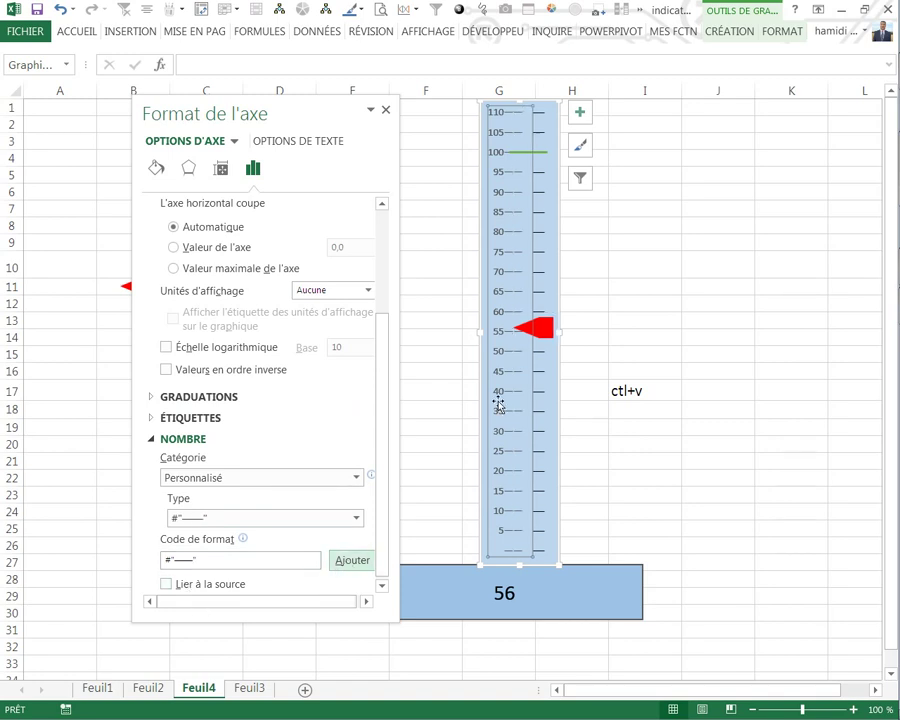
Set D10 to 60, then to 95, so the red arrow follows the value
click(381, 113)
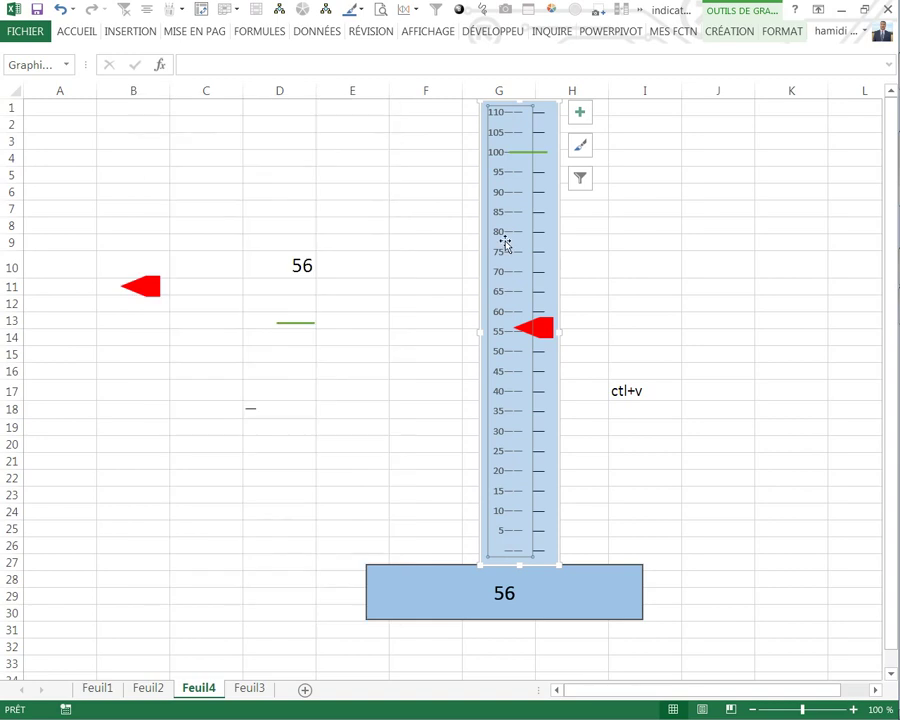
click(630, 304)
click(294, 272)
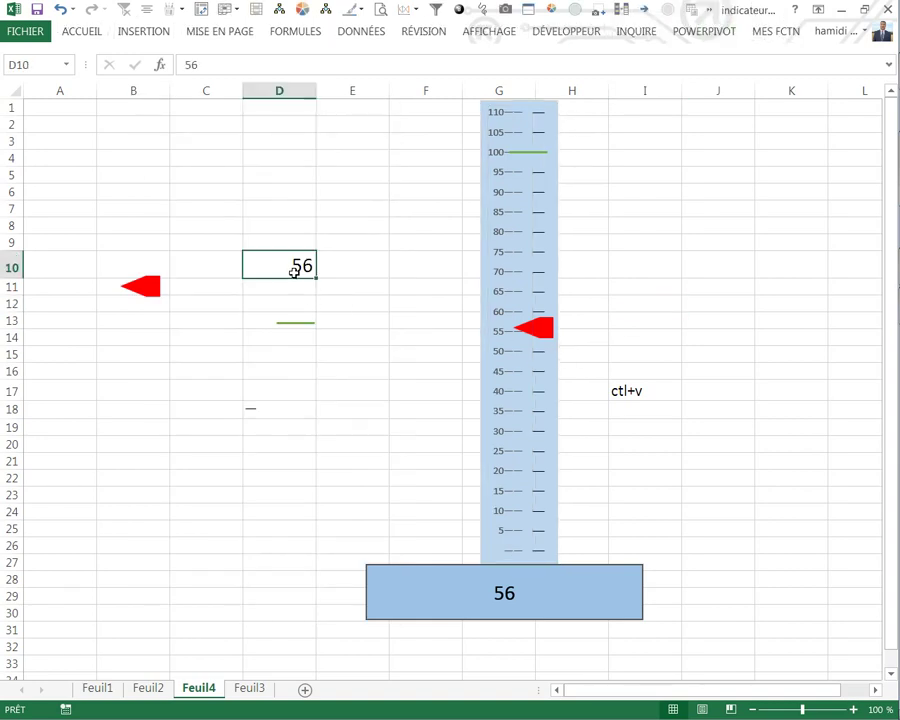
text(60)
key(Return)
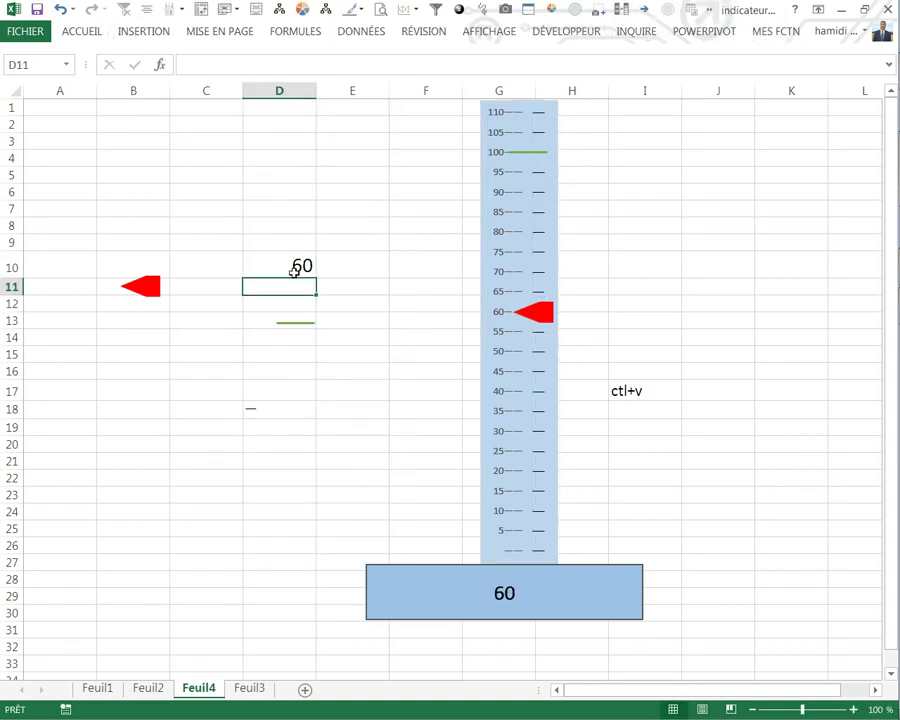
click(302, 267)
text(95)
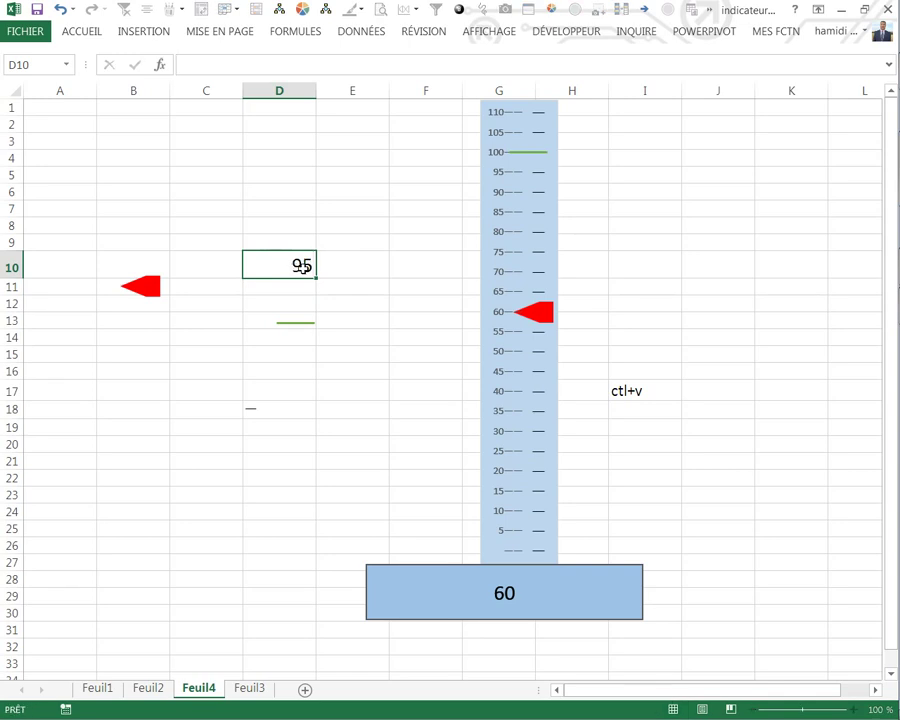
key(Return)
click(263, 462)
On sheet Feuil3, enlarge the A8:F22 instruction list's font to size 14
click(252, 690)
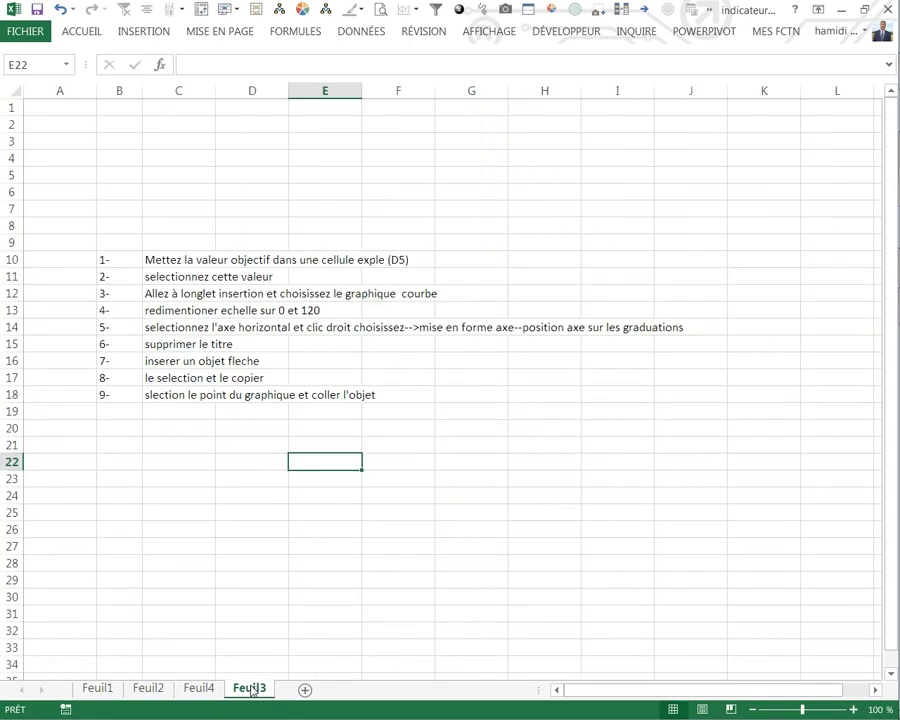
click(231, 551)
drag(60, 226, 394, 456)
right_click(350, 327)
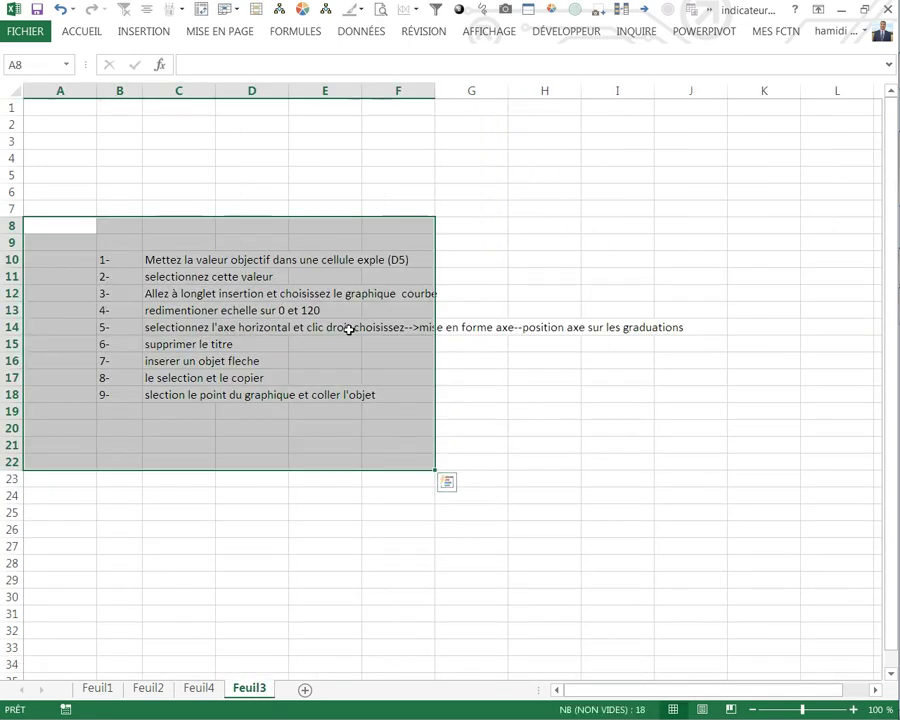
click(449, 285)
click(449, 285)
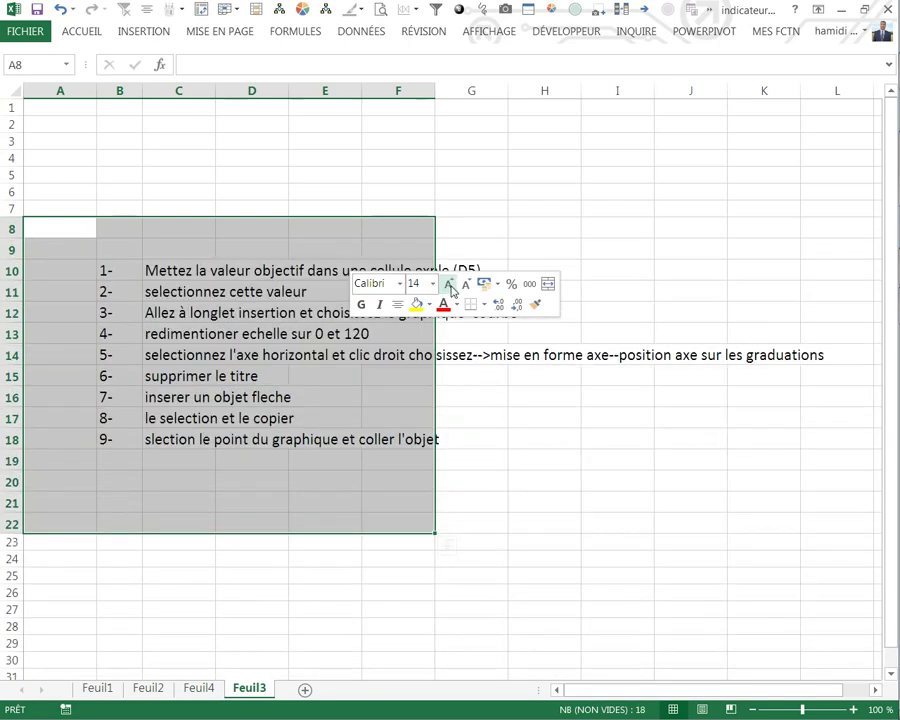
click(449, 285)
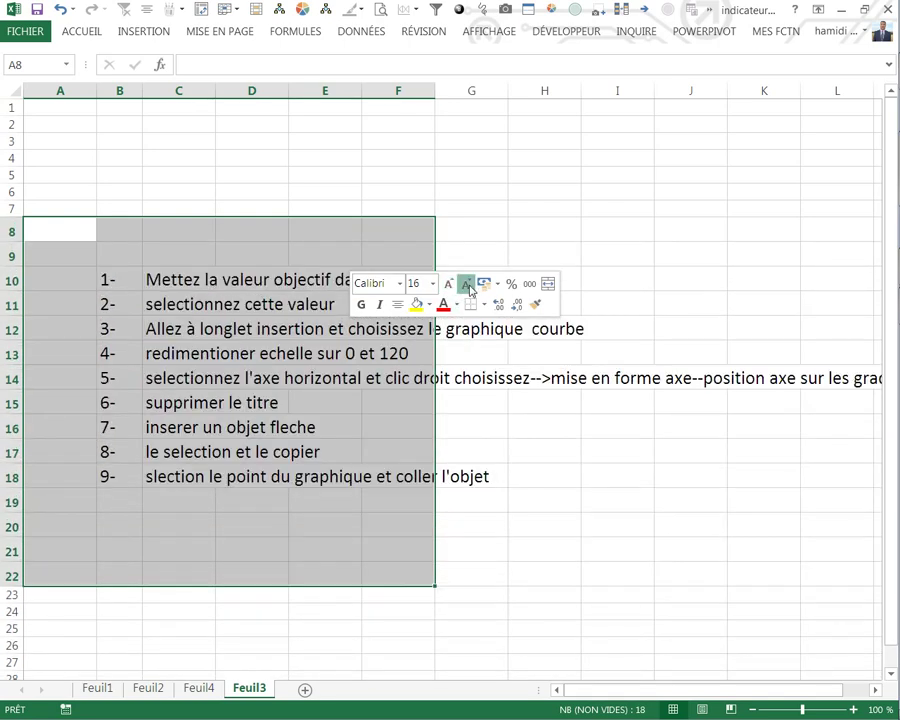
click(466, 284)
click(592, 521)
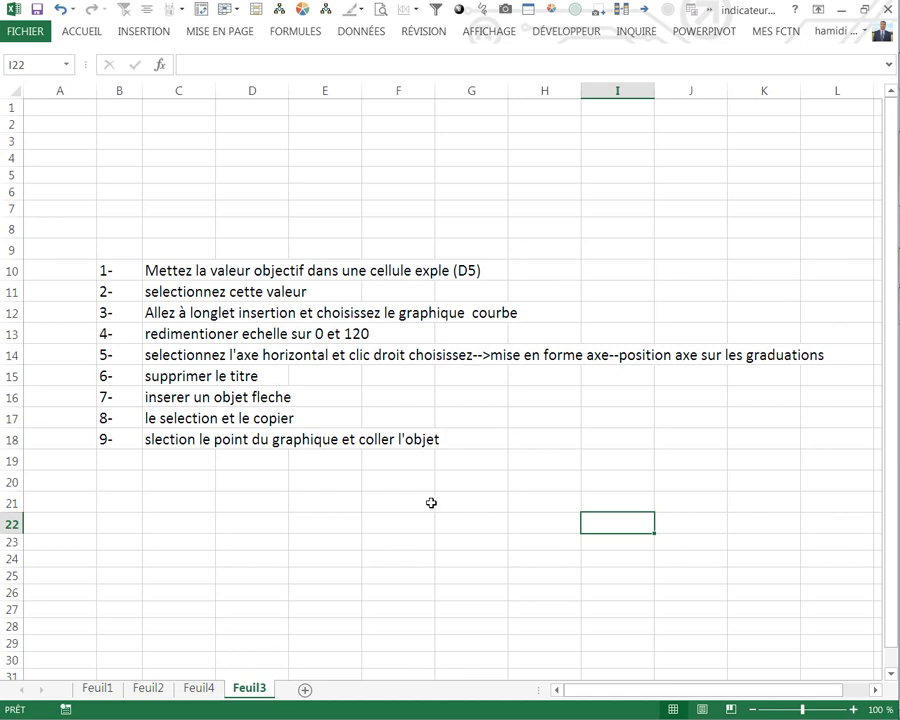
Enter the closing note 'à la prochaine' in cell F23
click(404, 545)
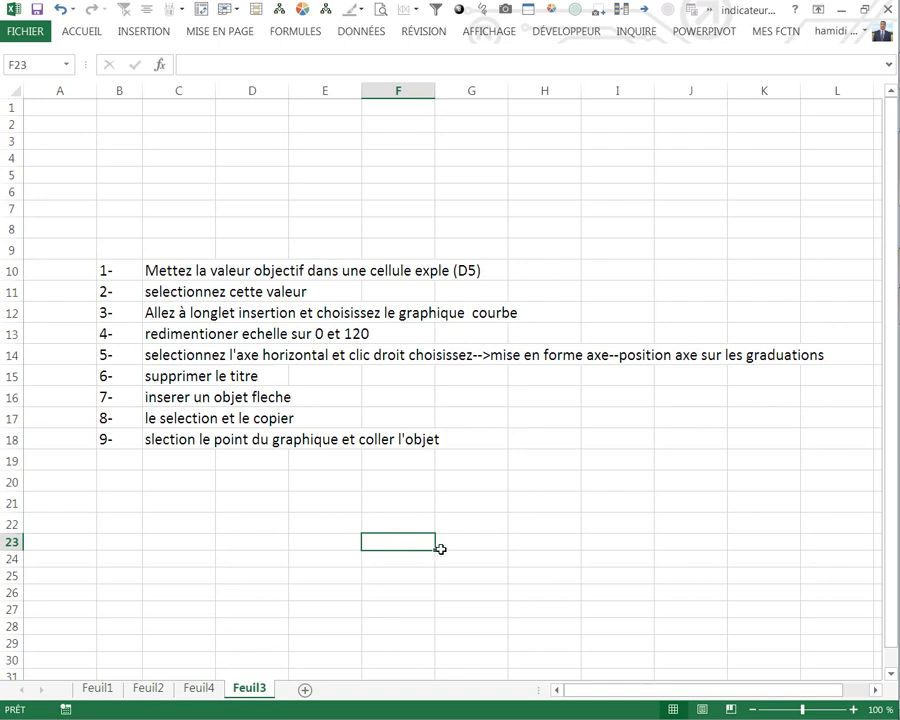
text(à la p)
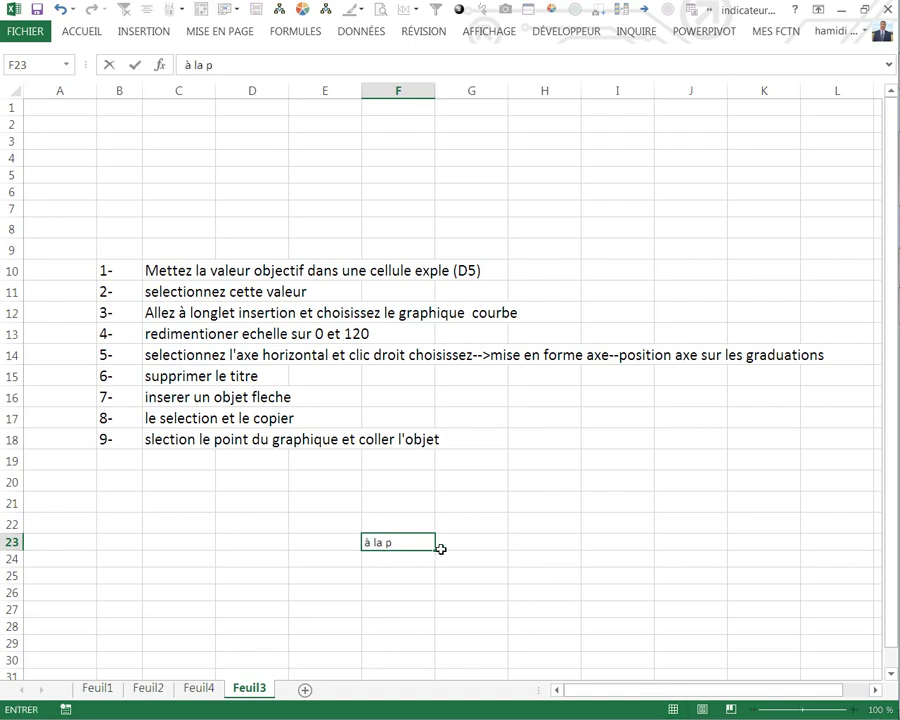
text(rochaine)
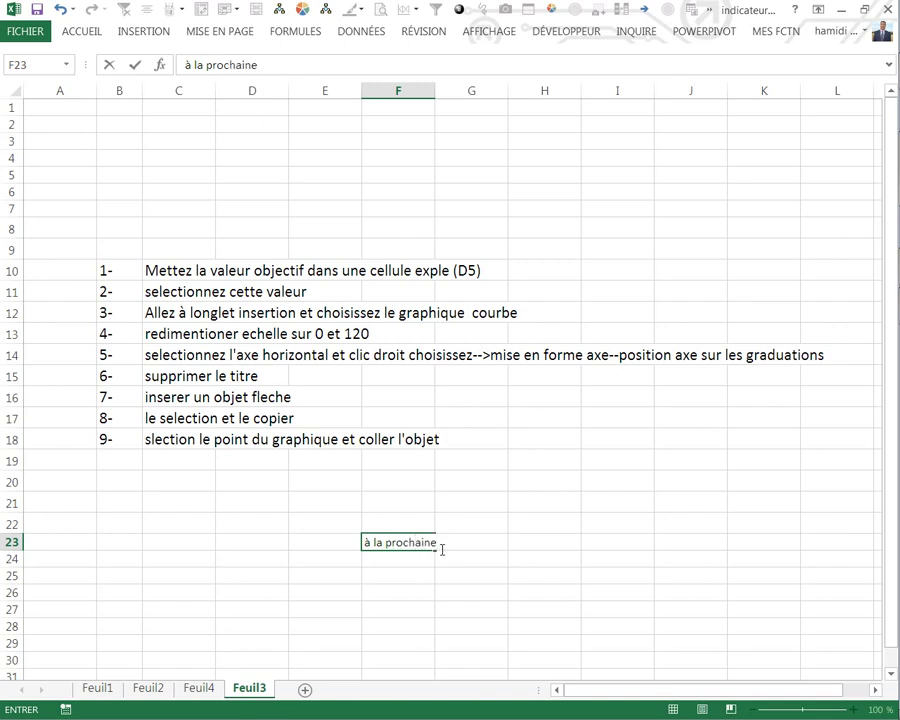
click(450, 569)
click(460, 645)
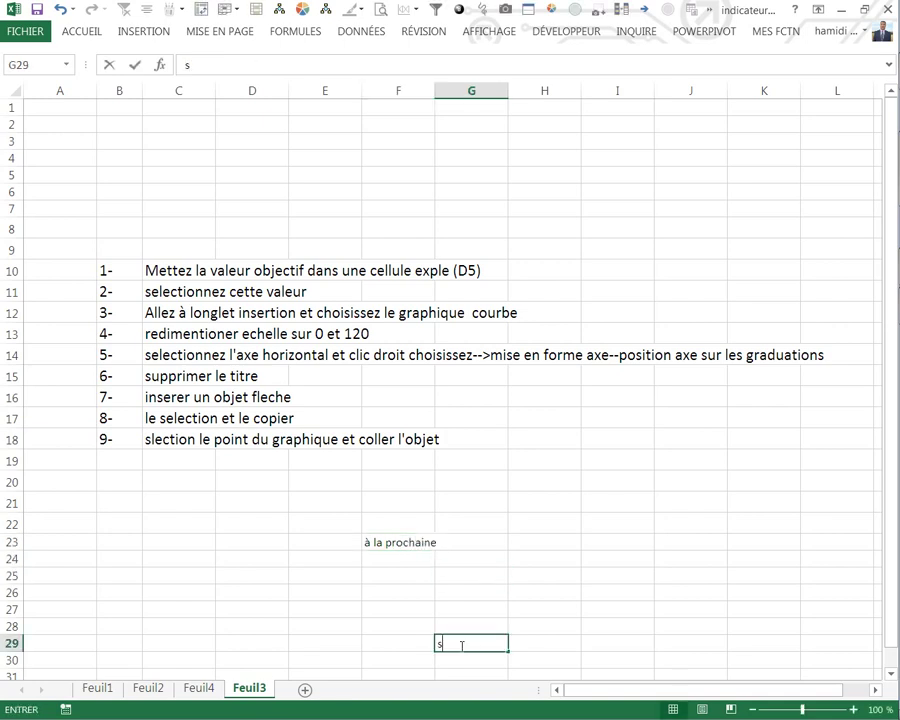